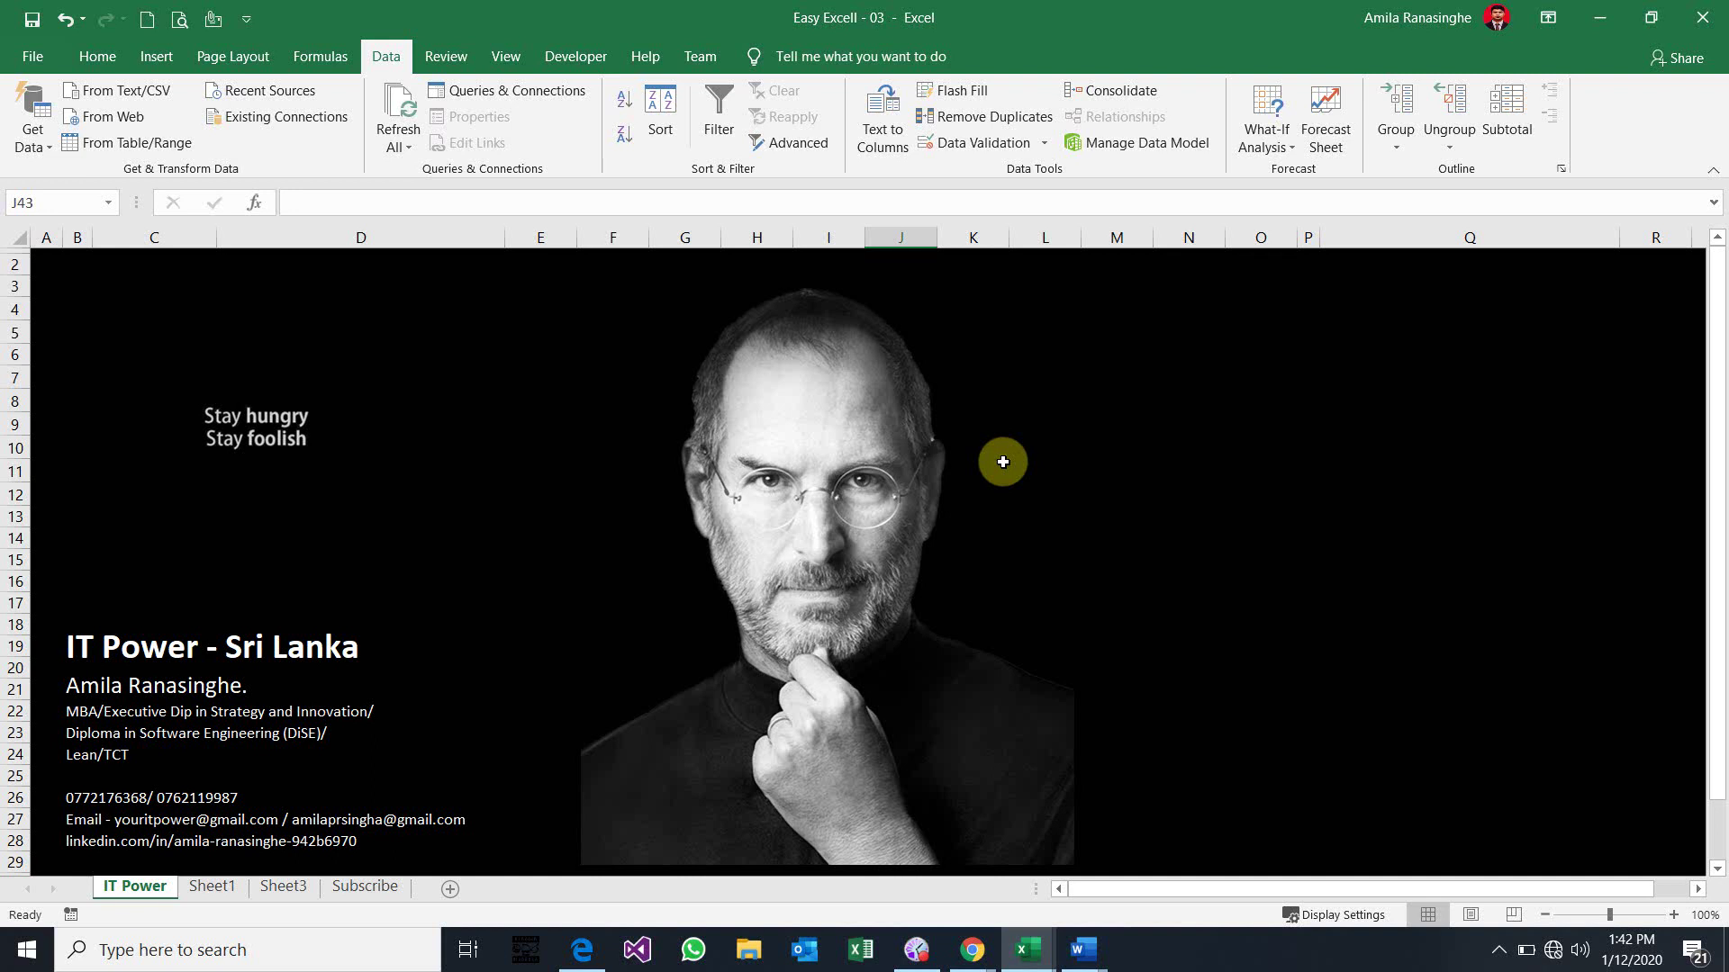
Step: Switch to Sheet1, which holds the drop-down list exercise
click(77, 45)
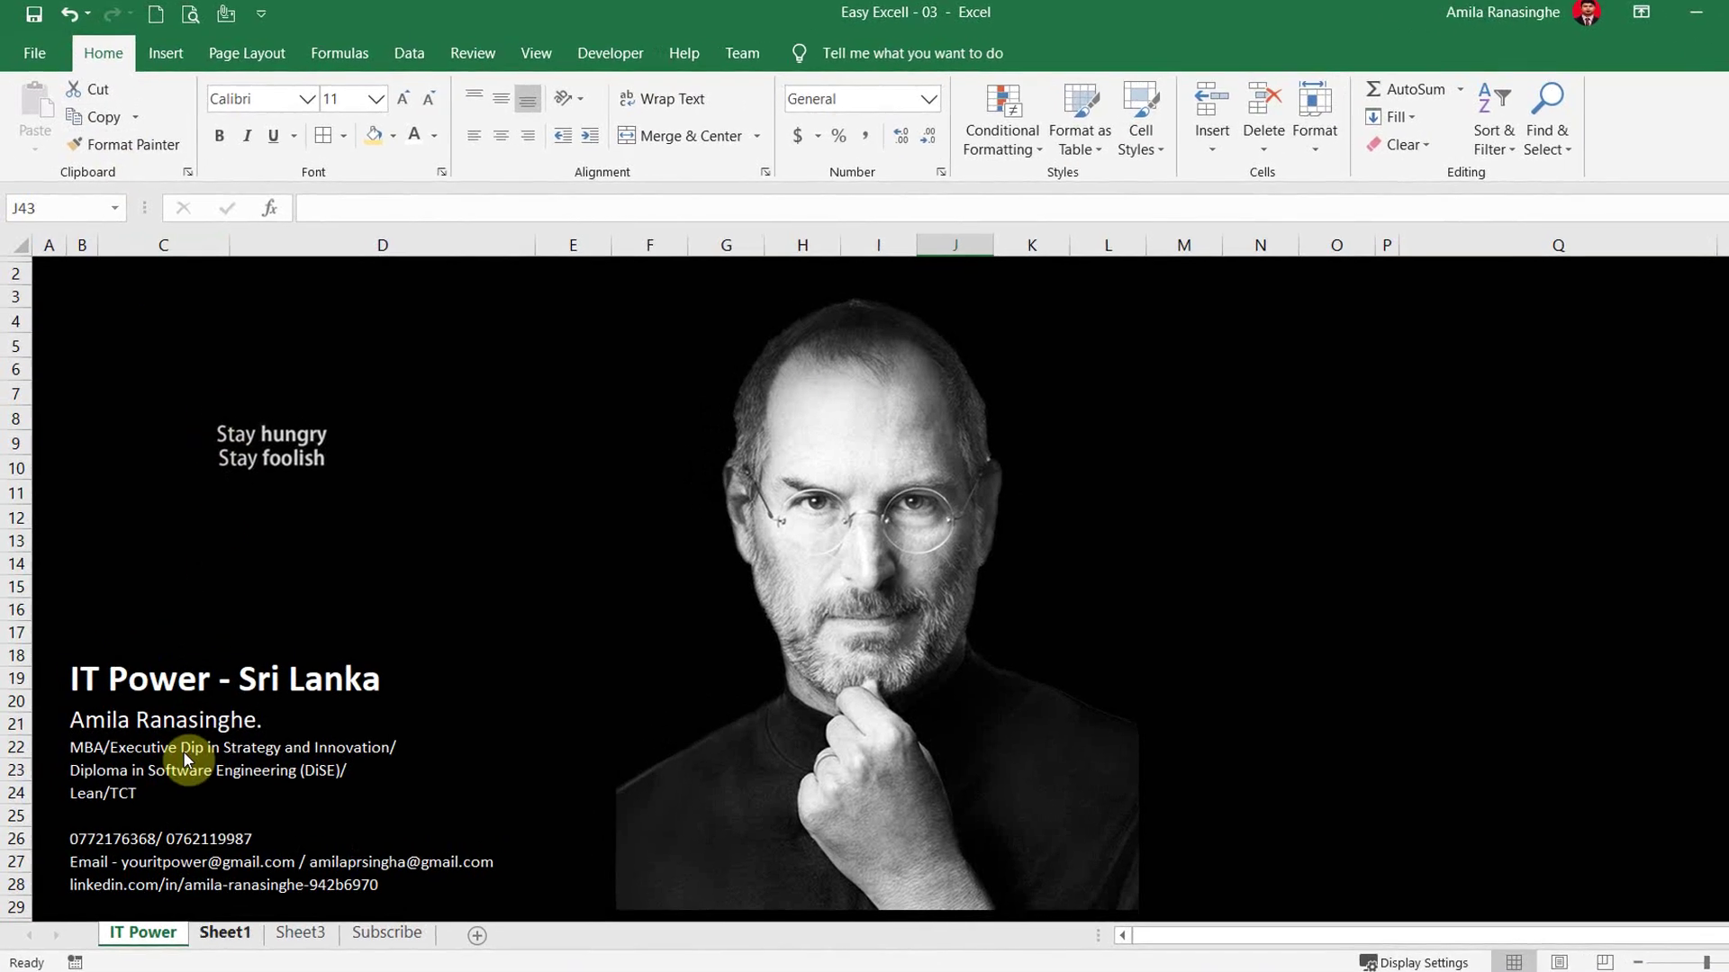
click(224, 933)
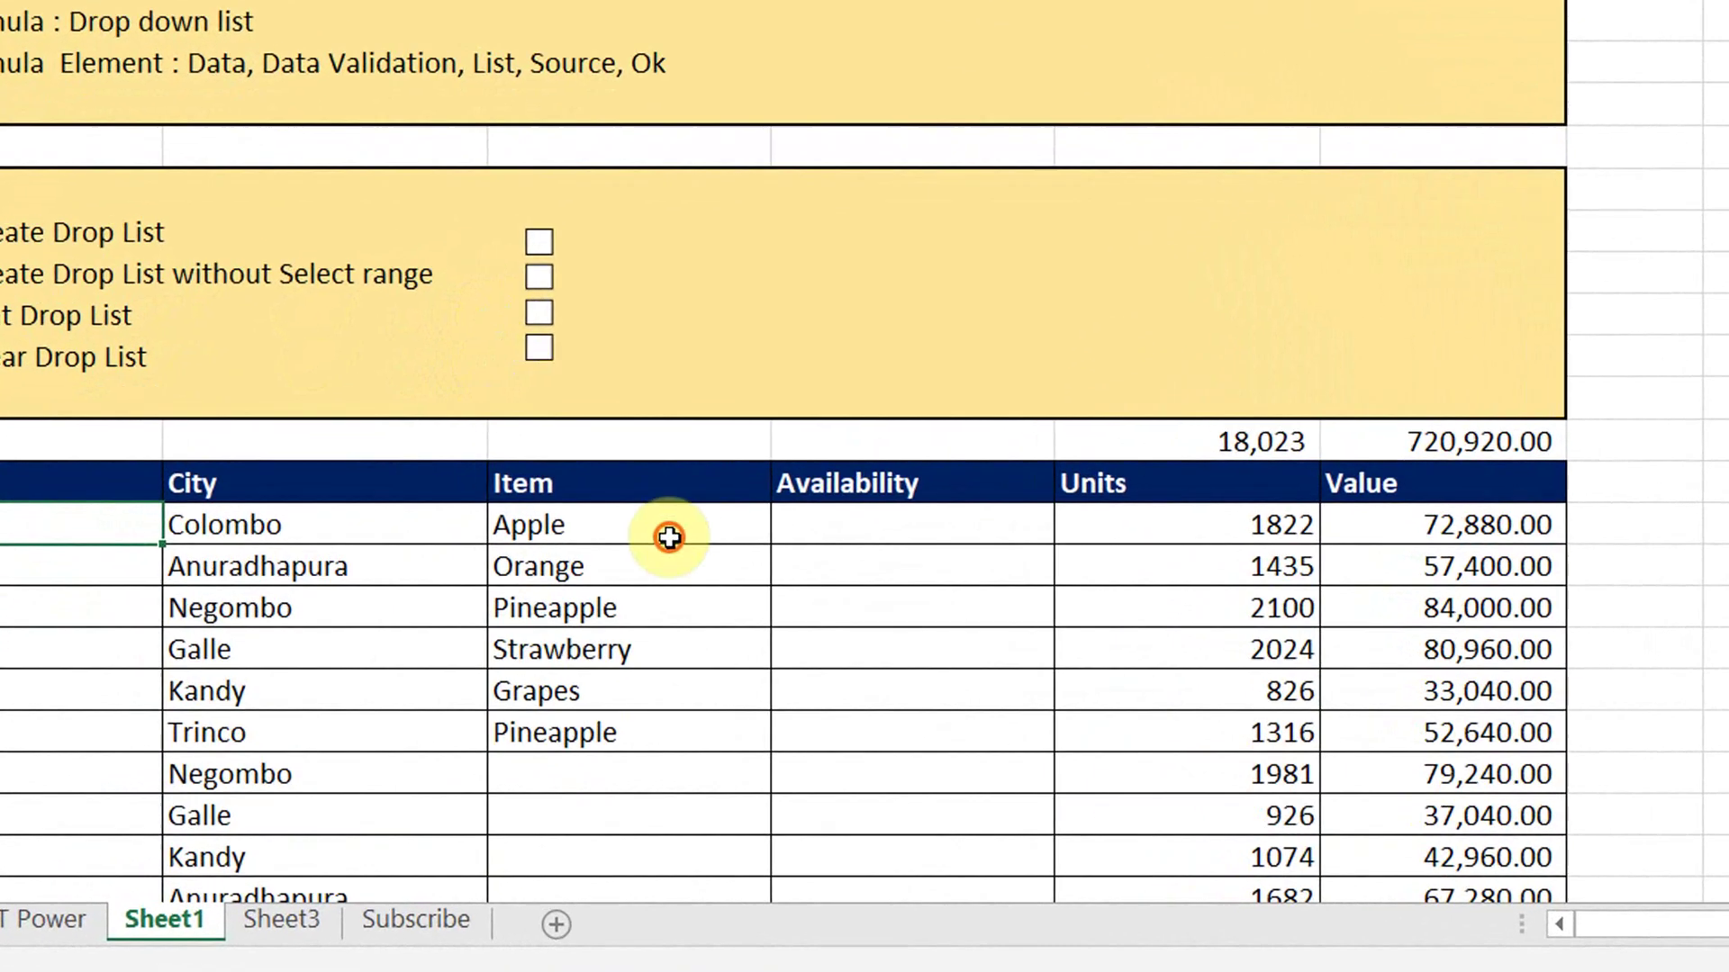
Step: Choose Strawberry from the drop-down list in Item cell D16, and set the cell back to Apple
click(668, 538)
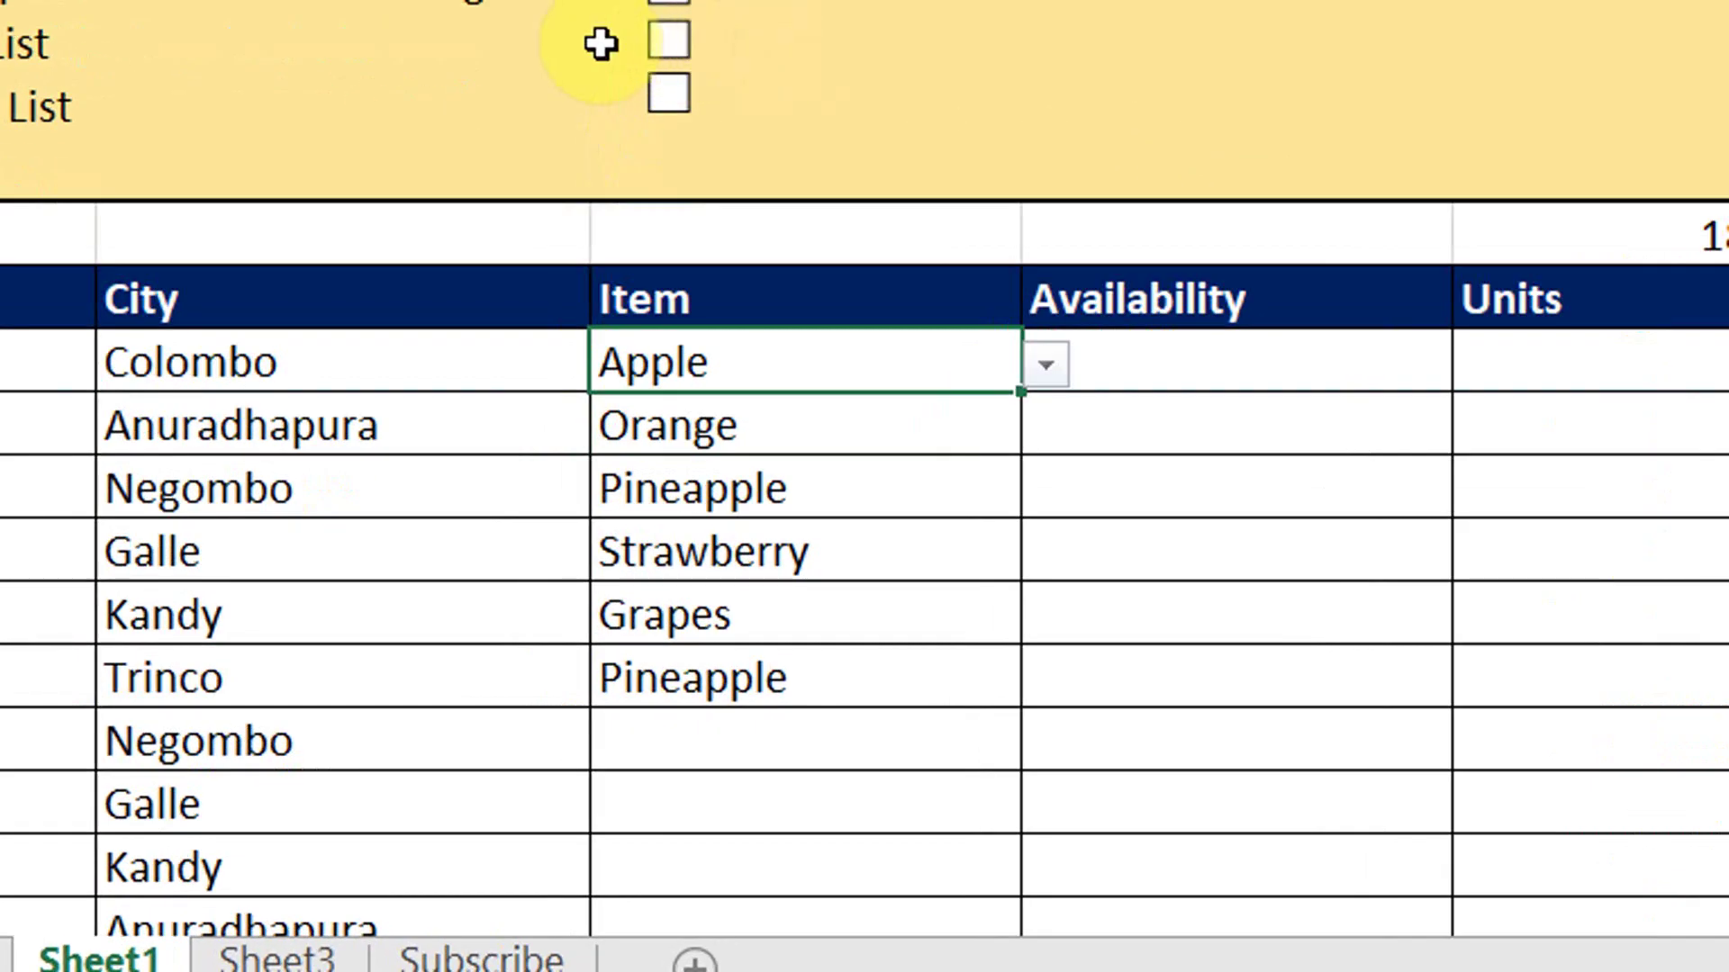
click(1055, 368)
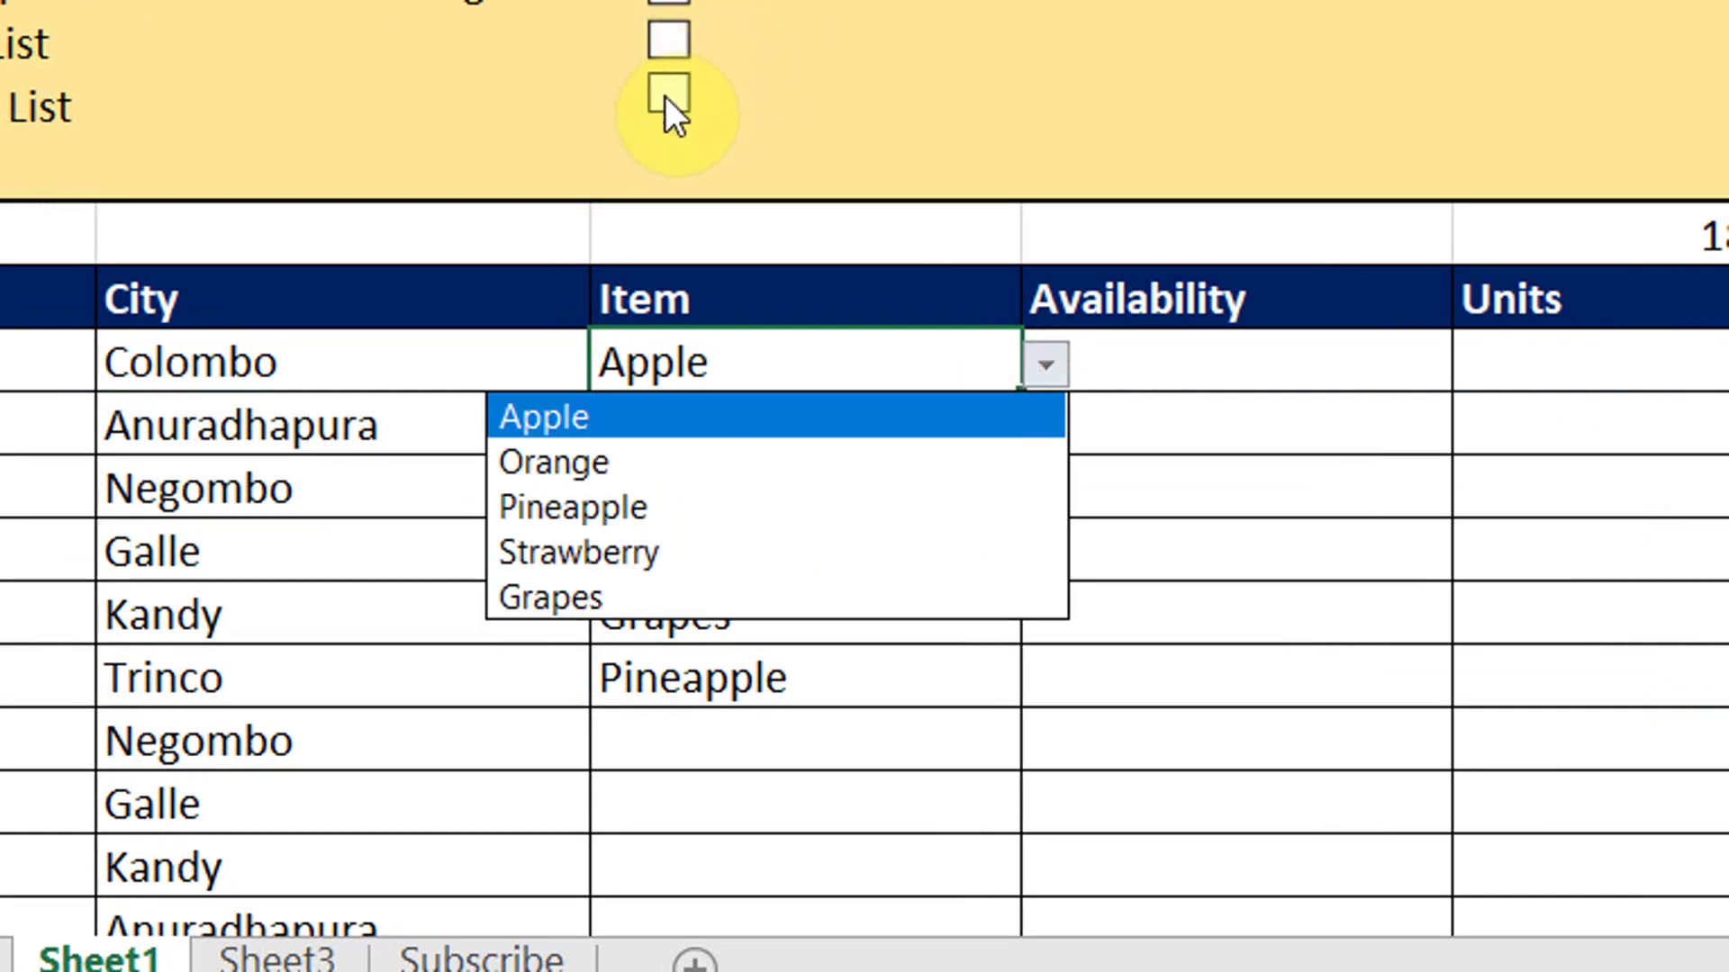
key(Down)
key(Down)
key(Down)
key(Down)
key(Up)
key(Up)
key(Up)
key(Up)
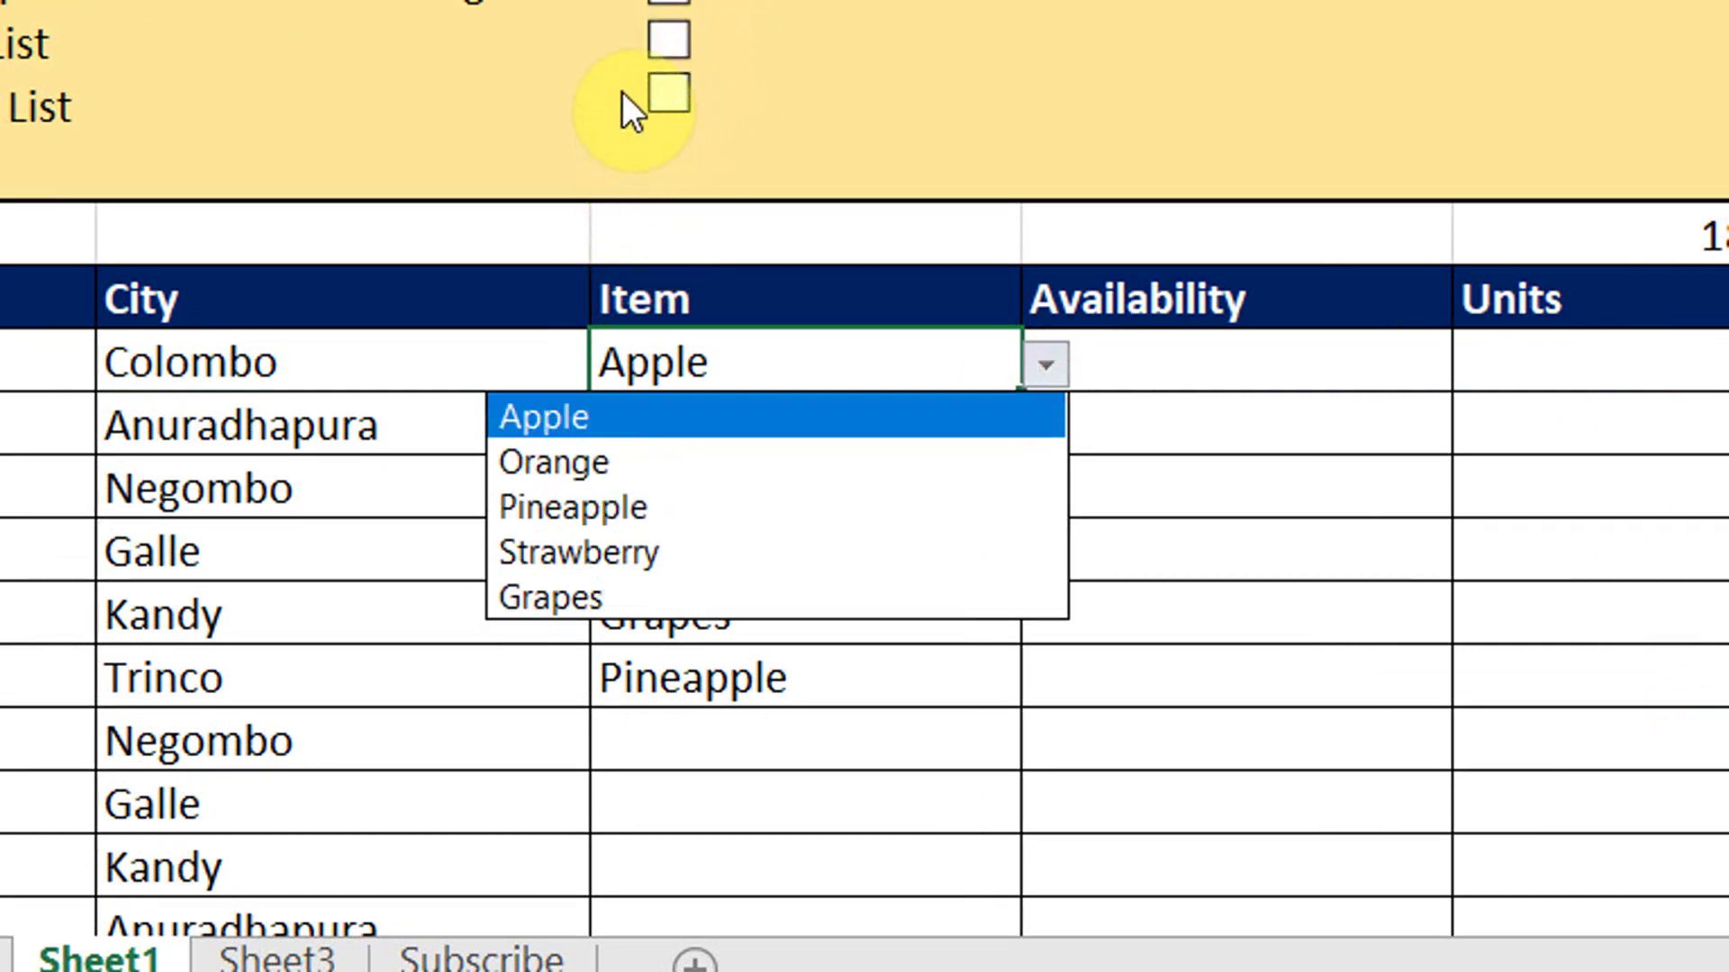
key(Down)
key(Down)
key(Down)
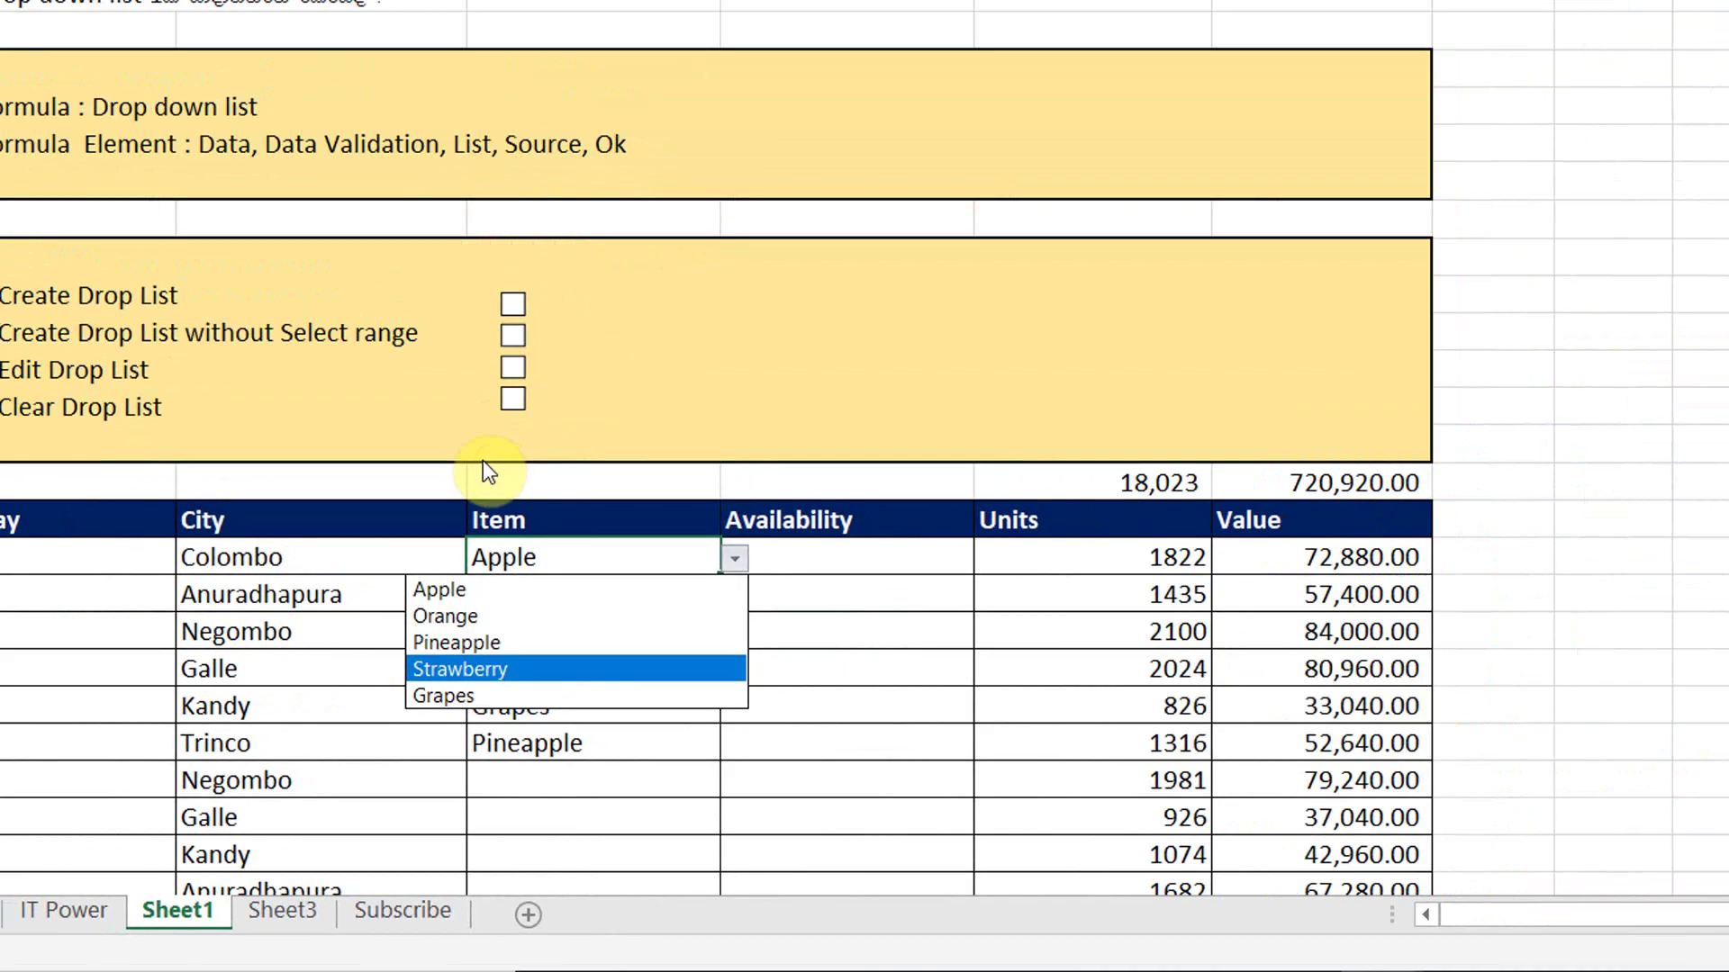
key(Return)
click(735, 558)
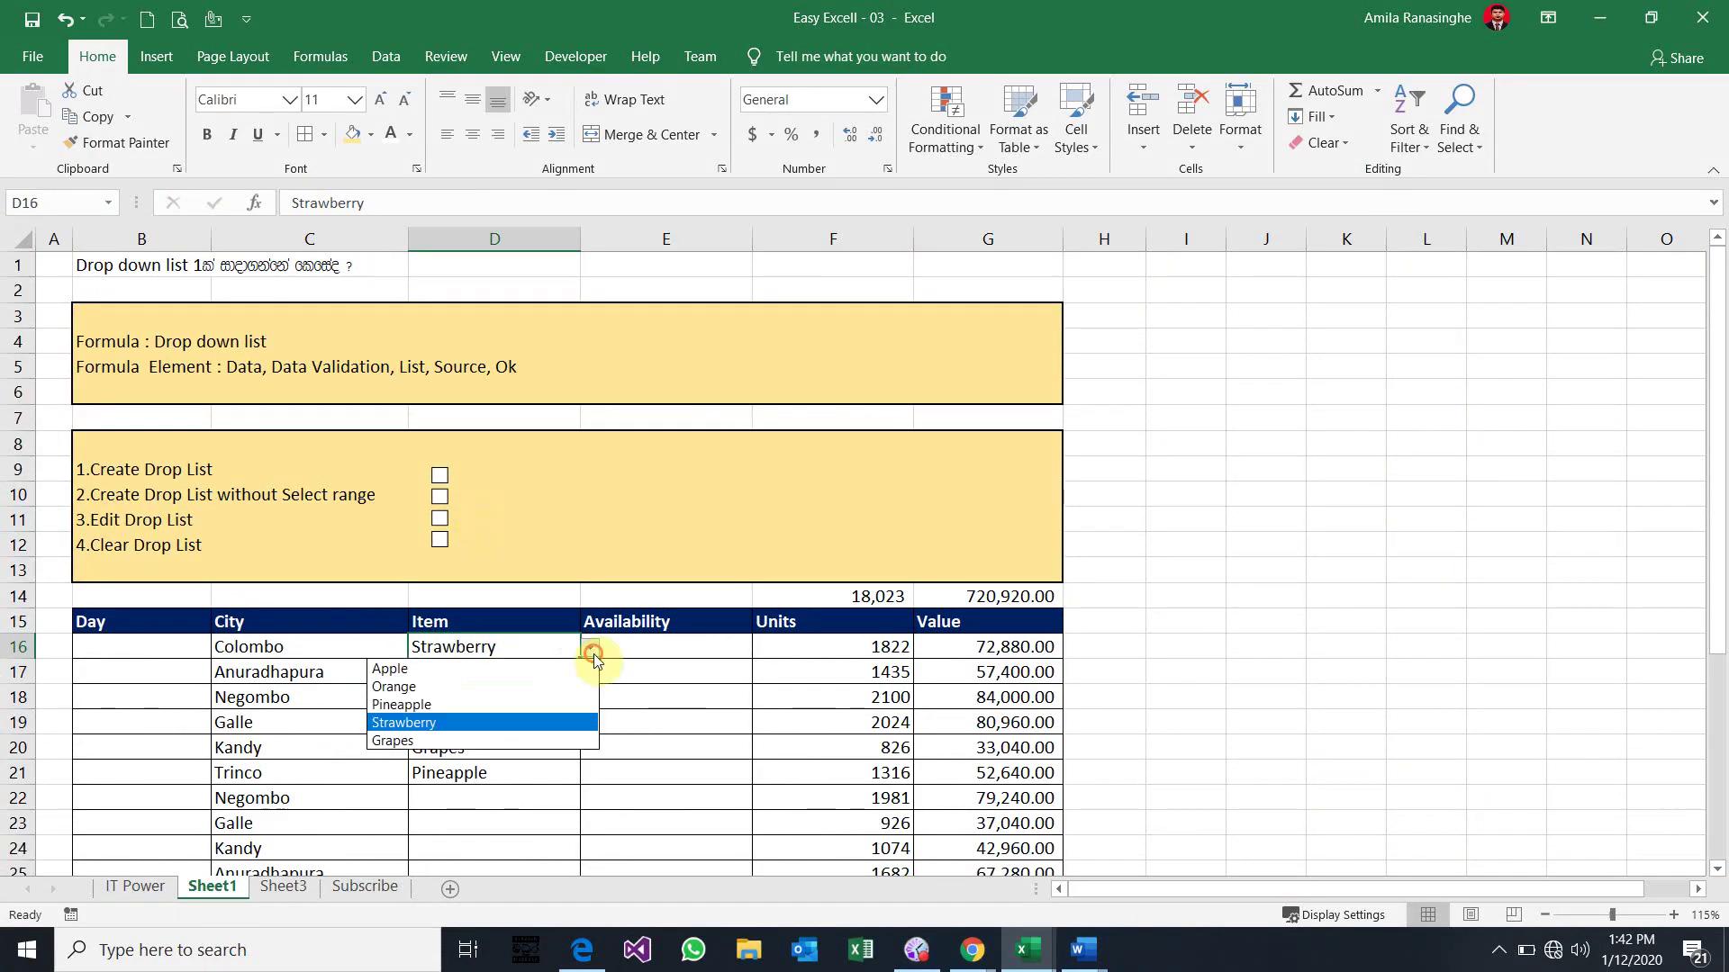
click(551, 670)
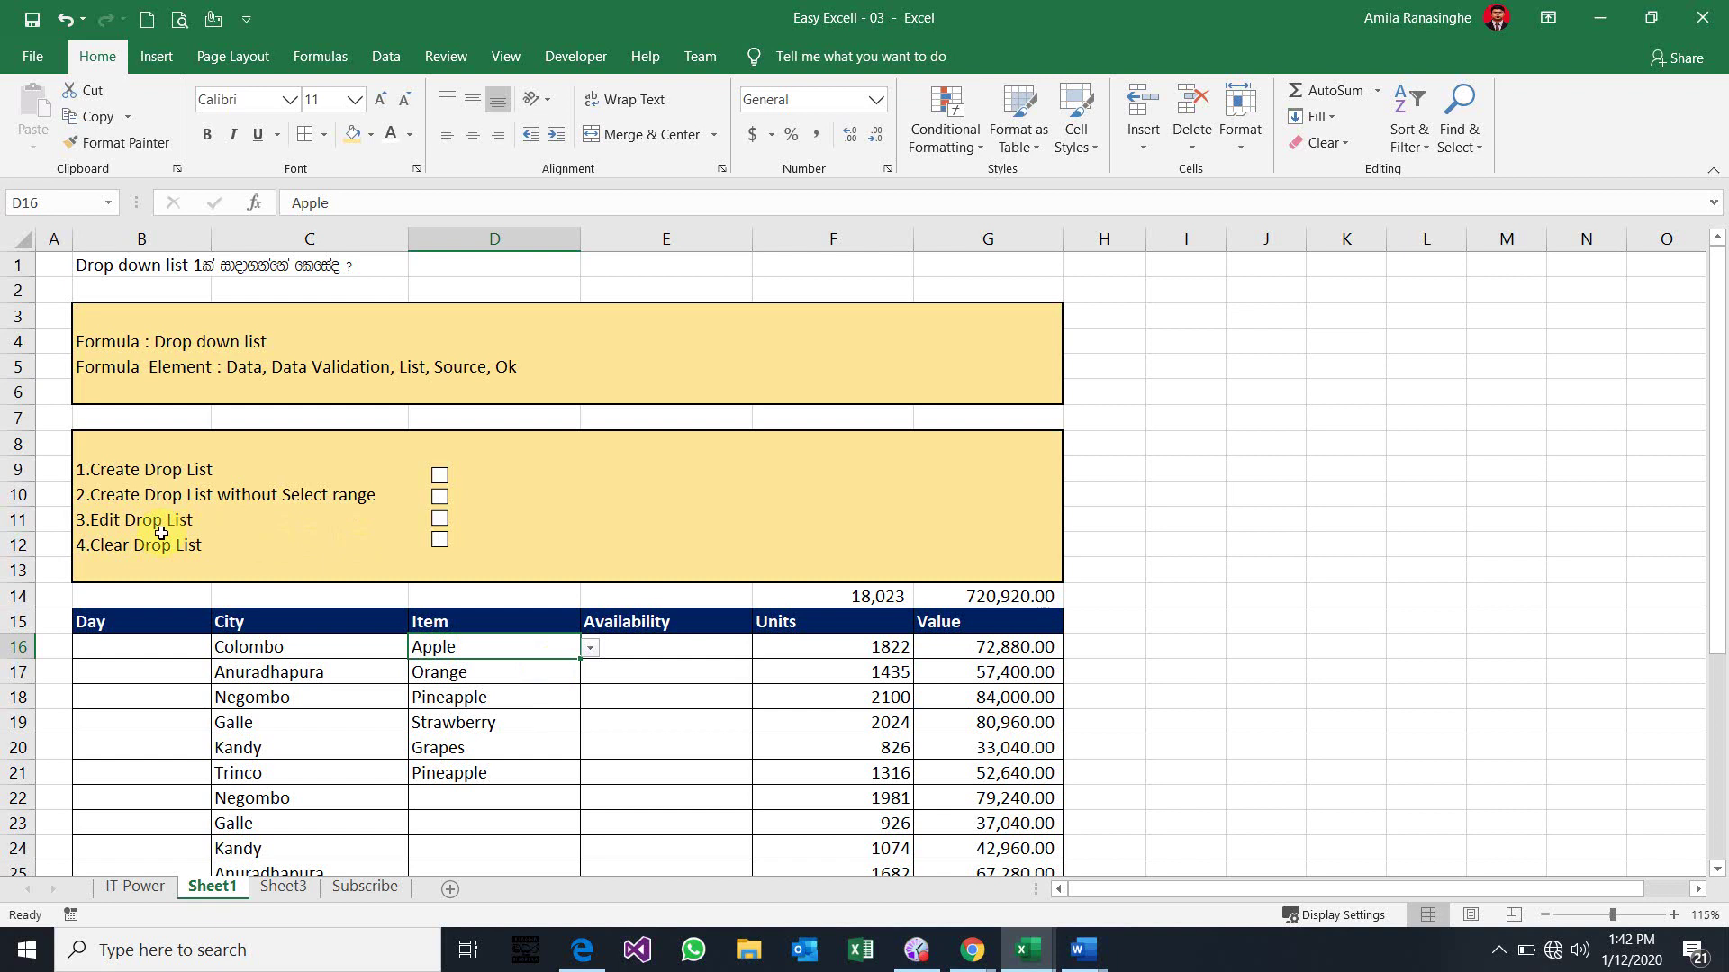
Step: Start a data validation rule for the first Day cell, B16, that allows a List
click(192, 644)
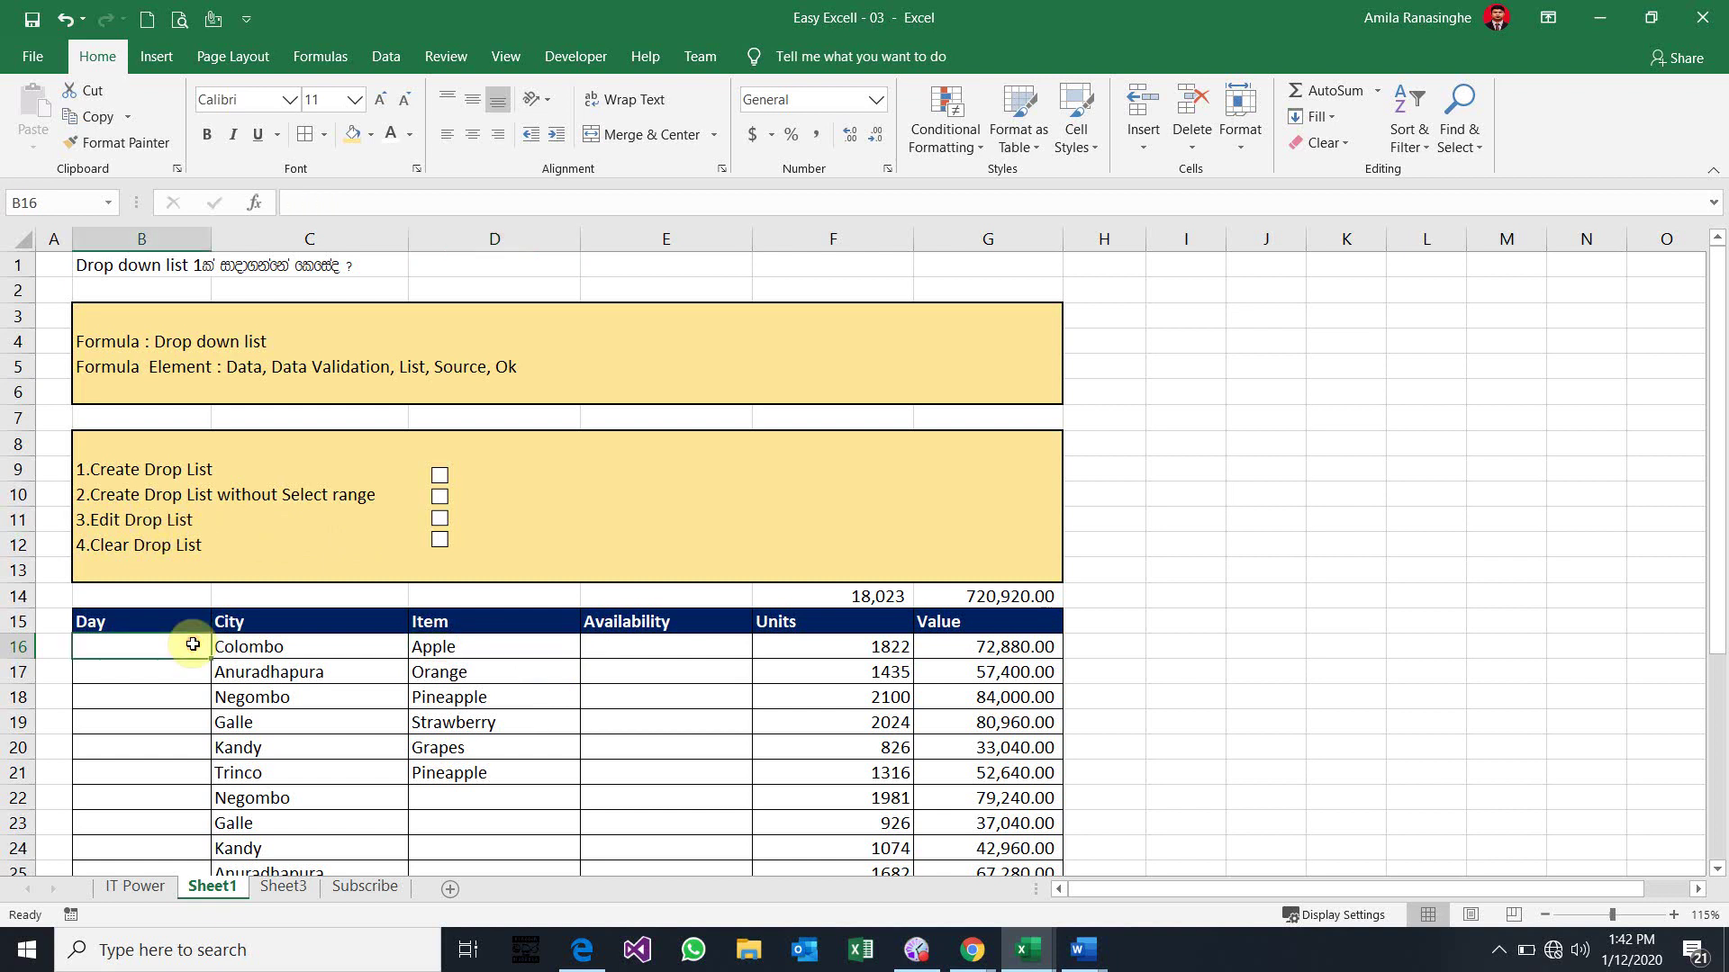
mouse_move(192, 644)
mouse_down()
mouse_move(142, 868)
mouse_move(141, 672)
mouse_up()
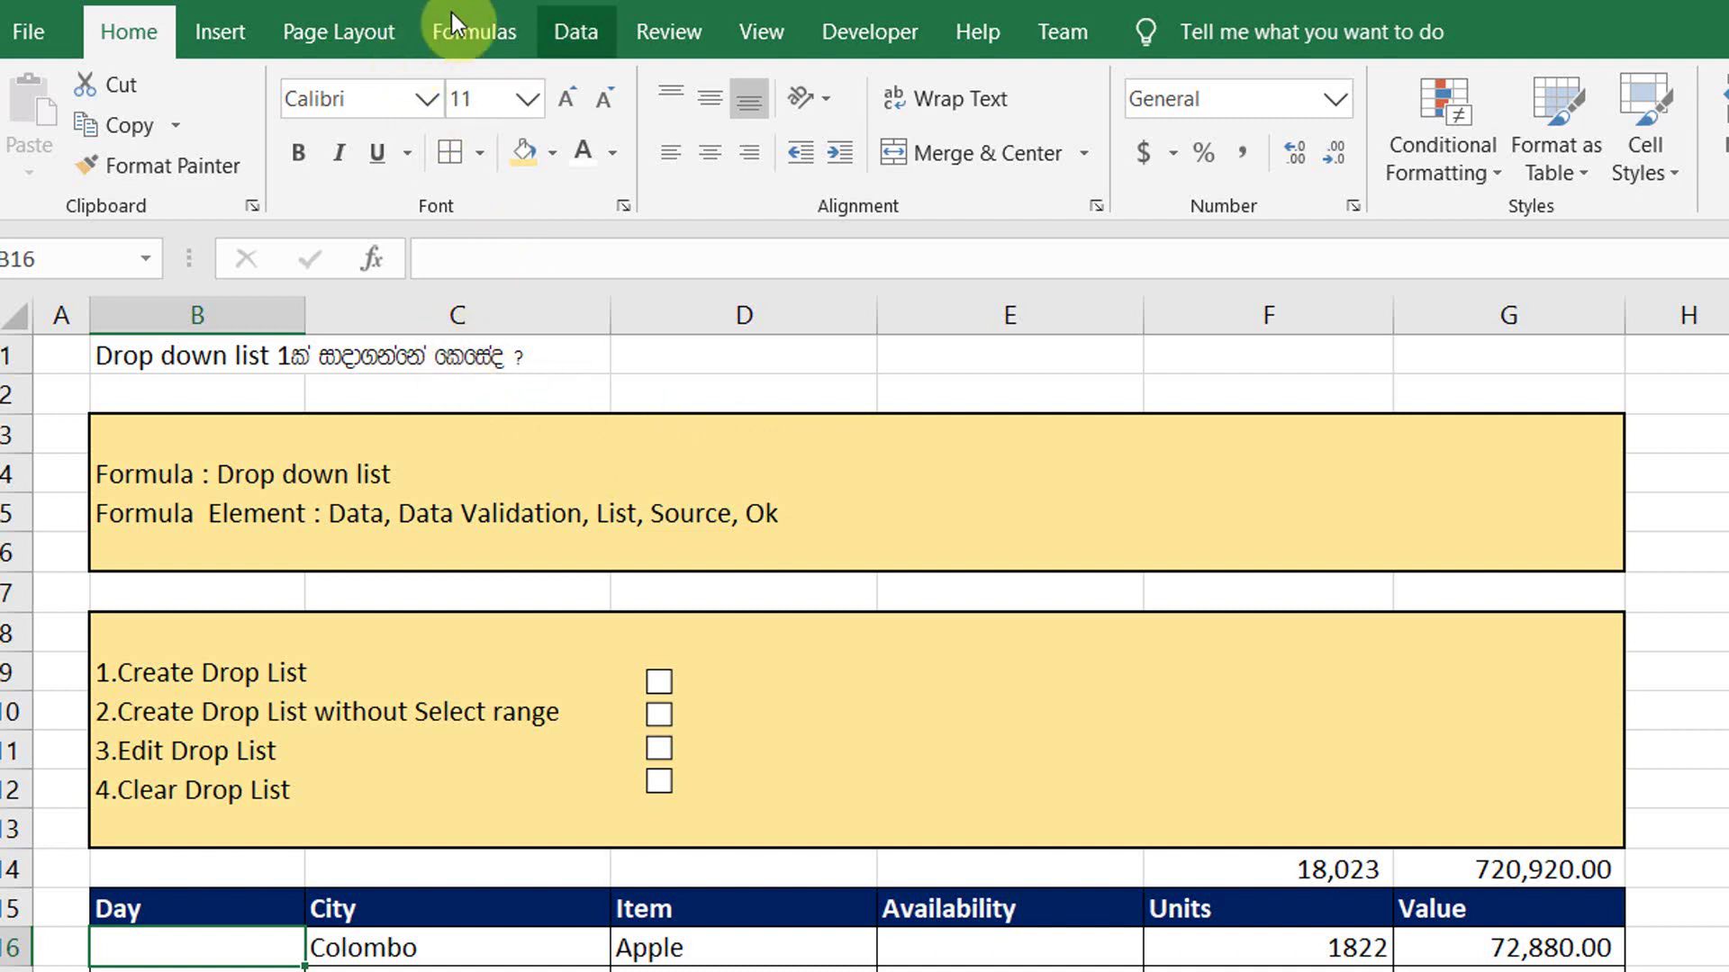
click(573, 30)
click(1344, 169)
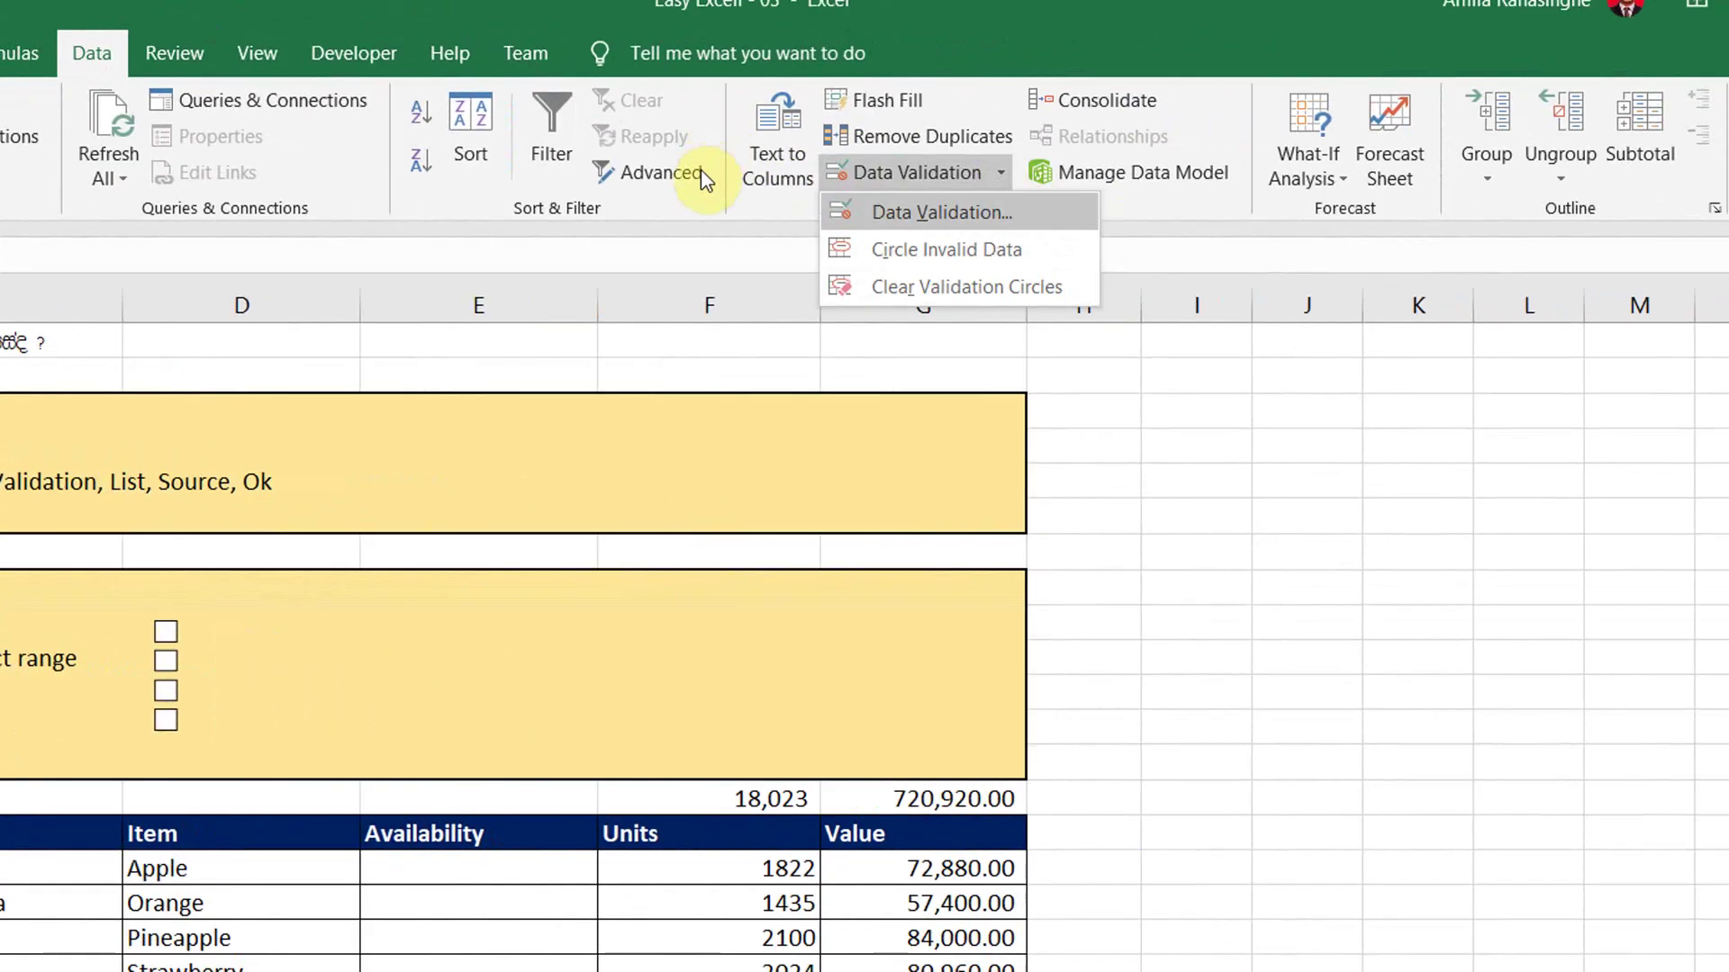
click(1296, 216)
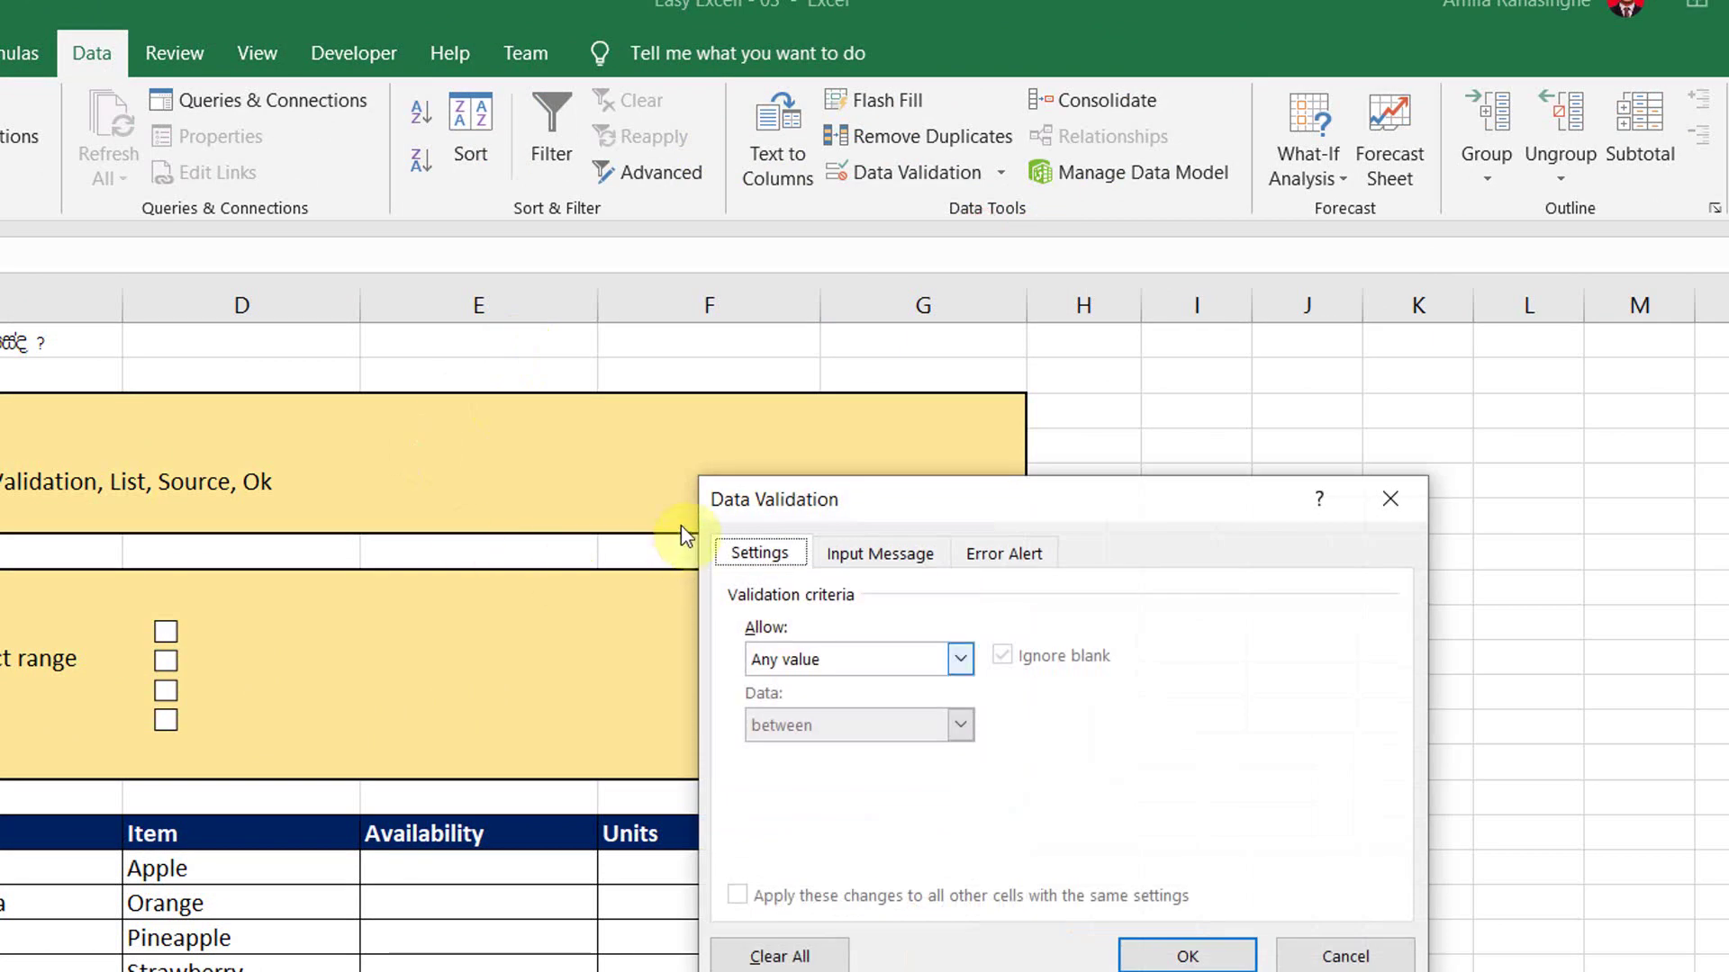
key(alt+Down)
key(Down)
key(Down)
key(Down)
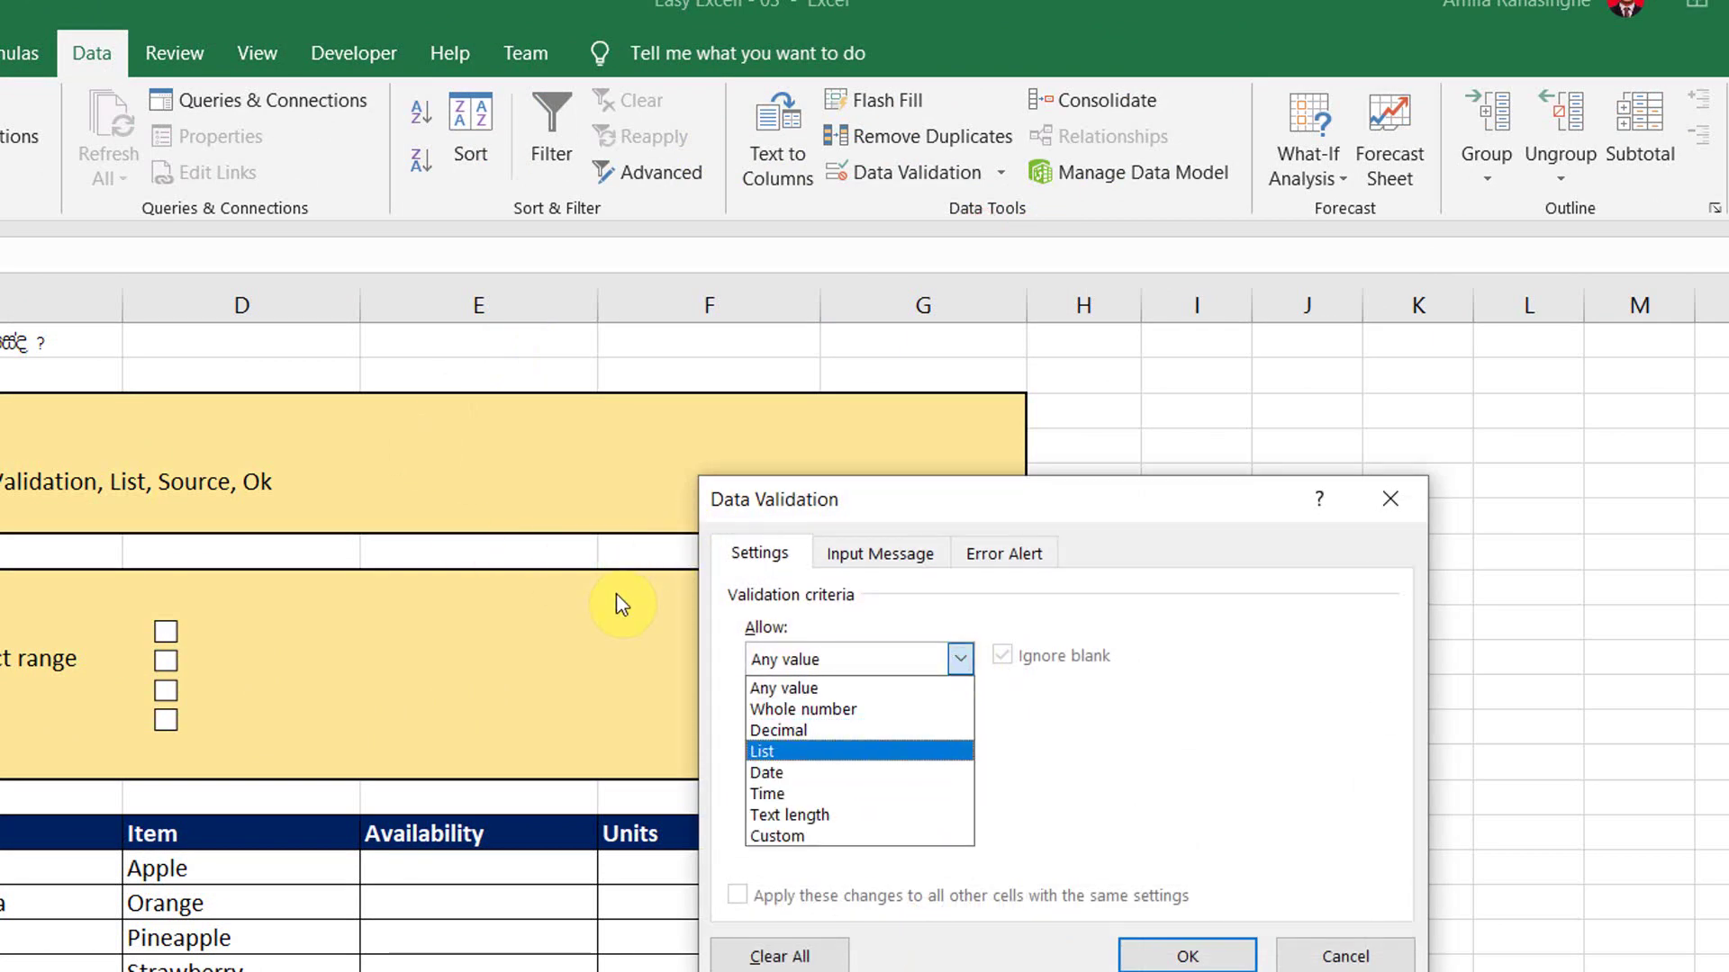
click(881, 749)
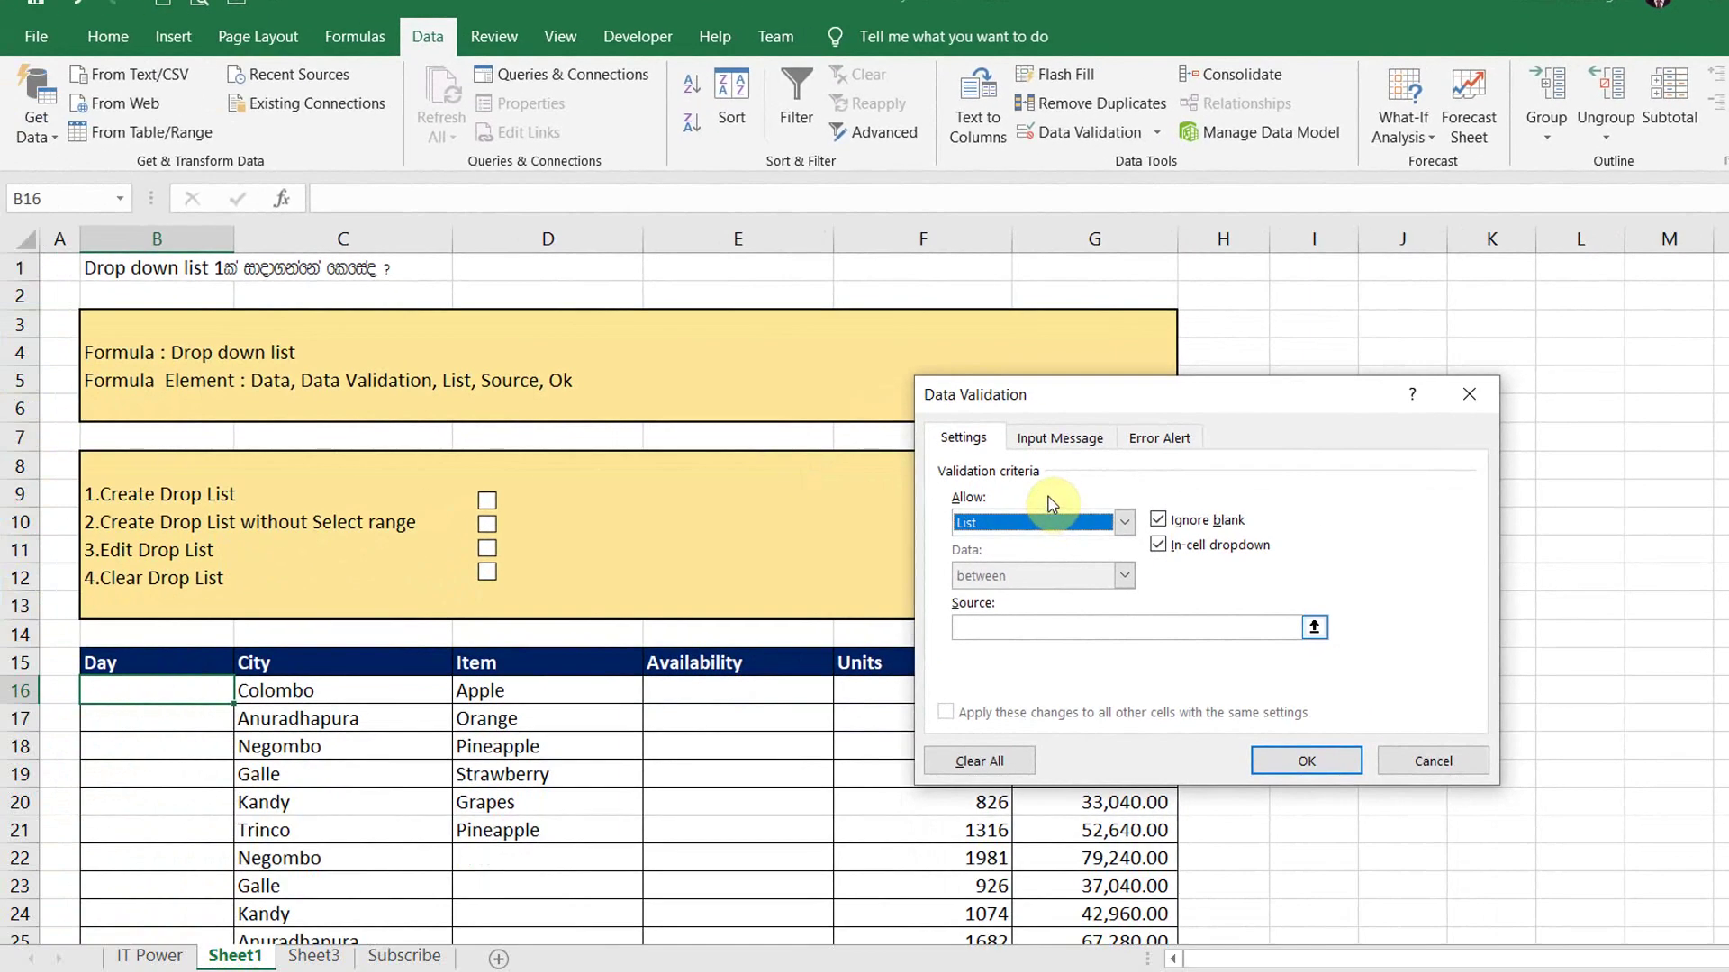
Step: Use the weekday names in =Sheet3!$B$4:$B$10 as the list source and apply the validation
click(1314, 627)
click(315, 956)
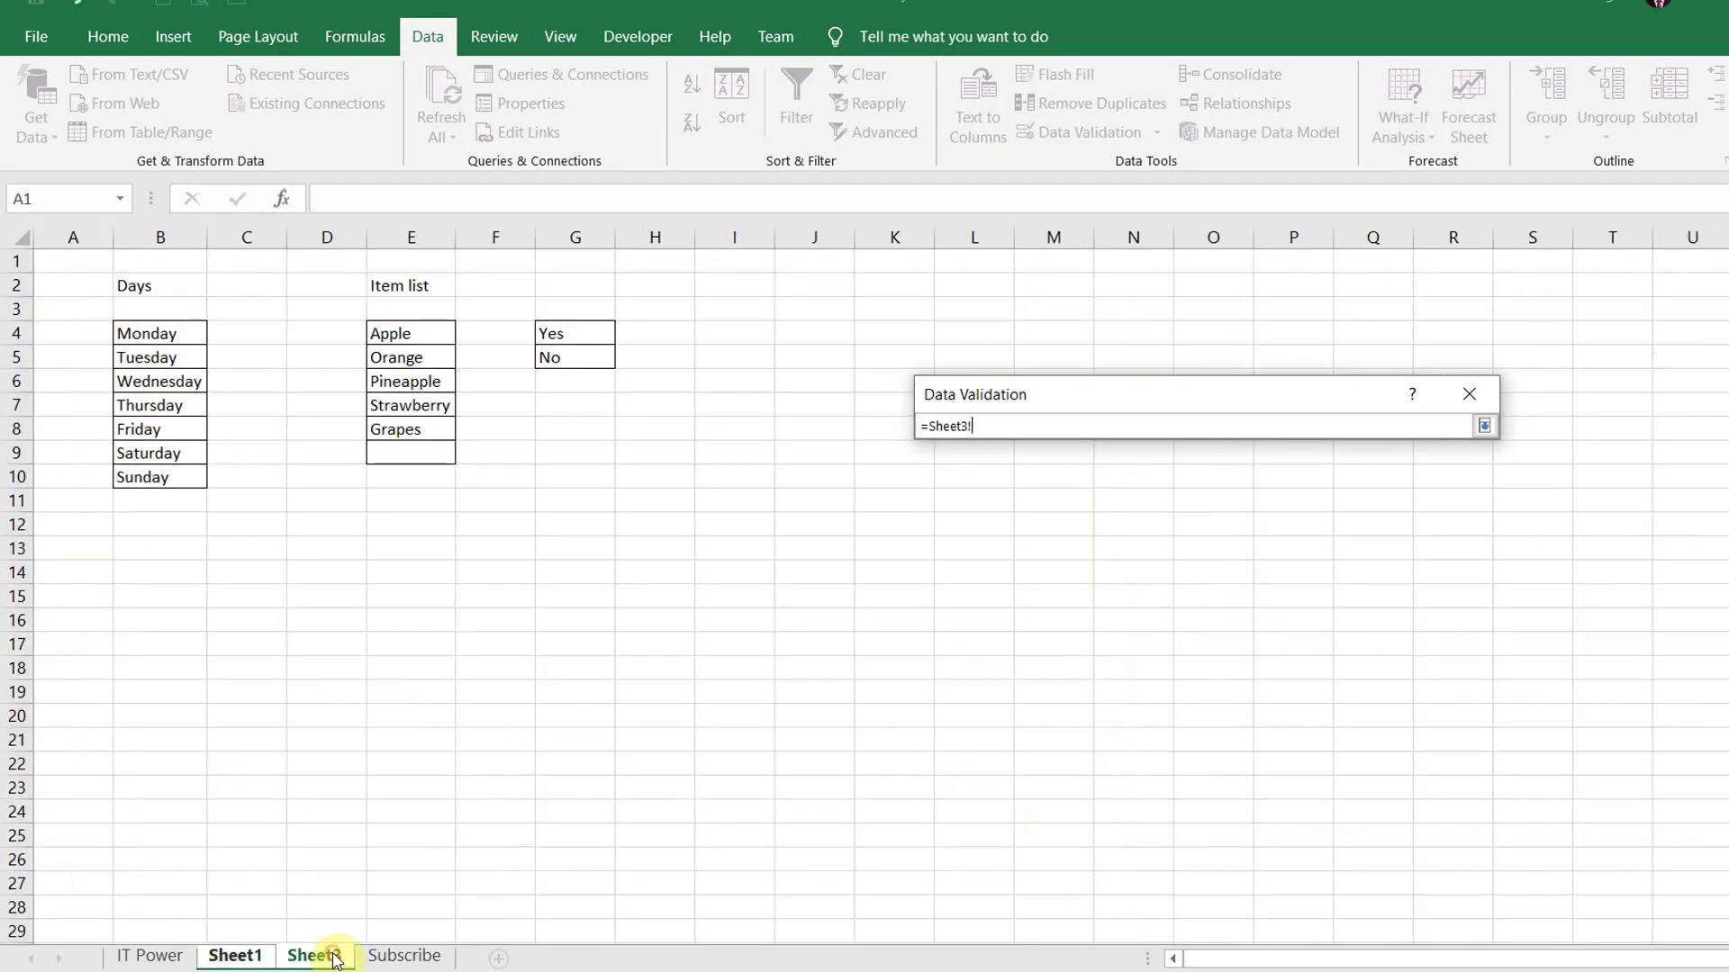
drag(127, 333, 127, 477)
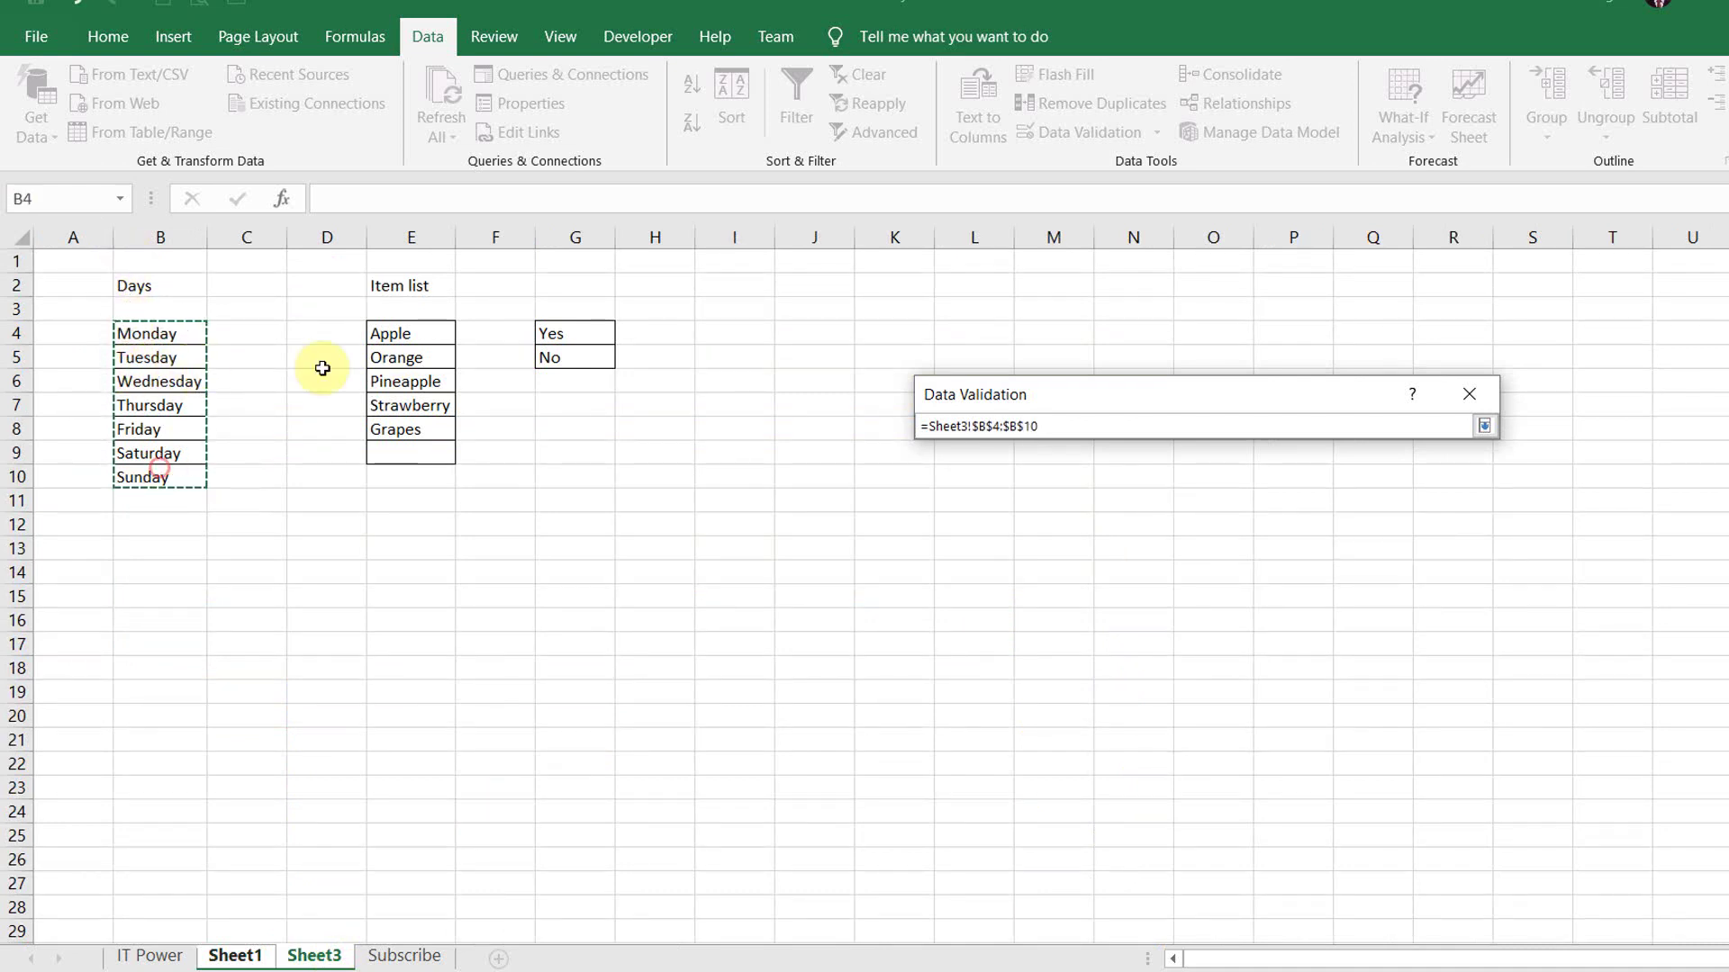
click(1484, 427)
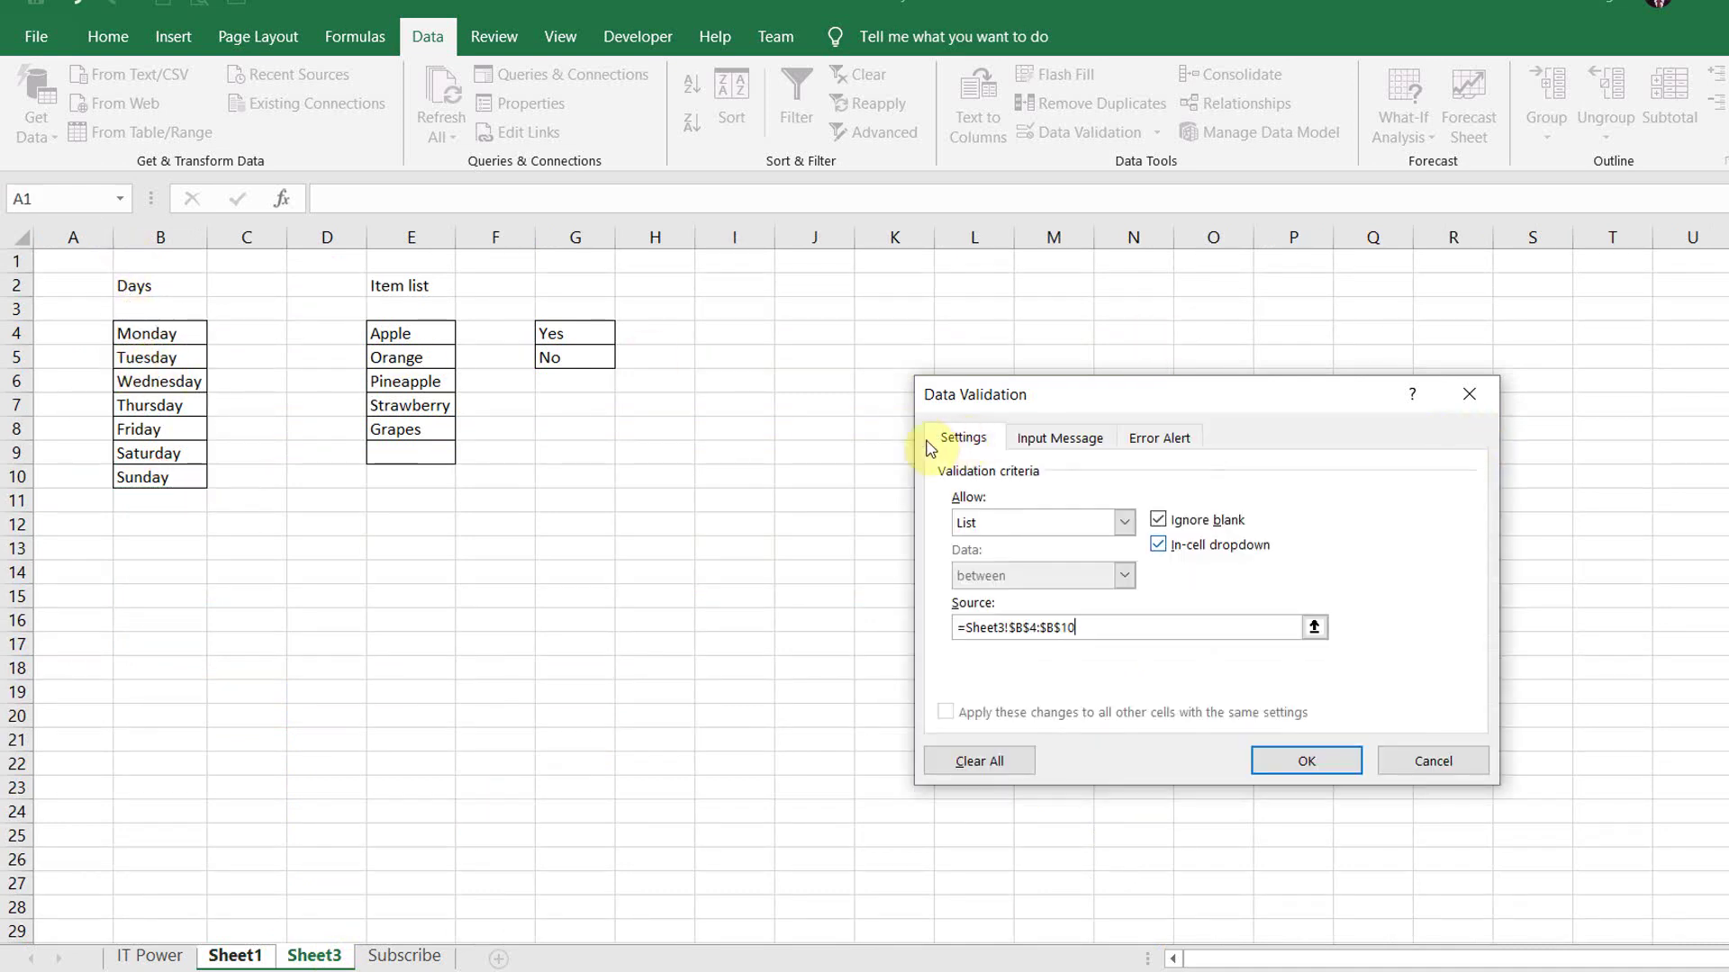
click(1291, 763)
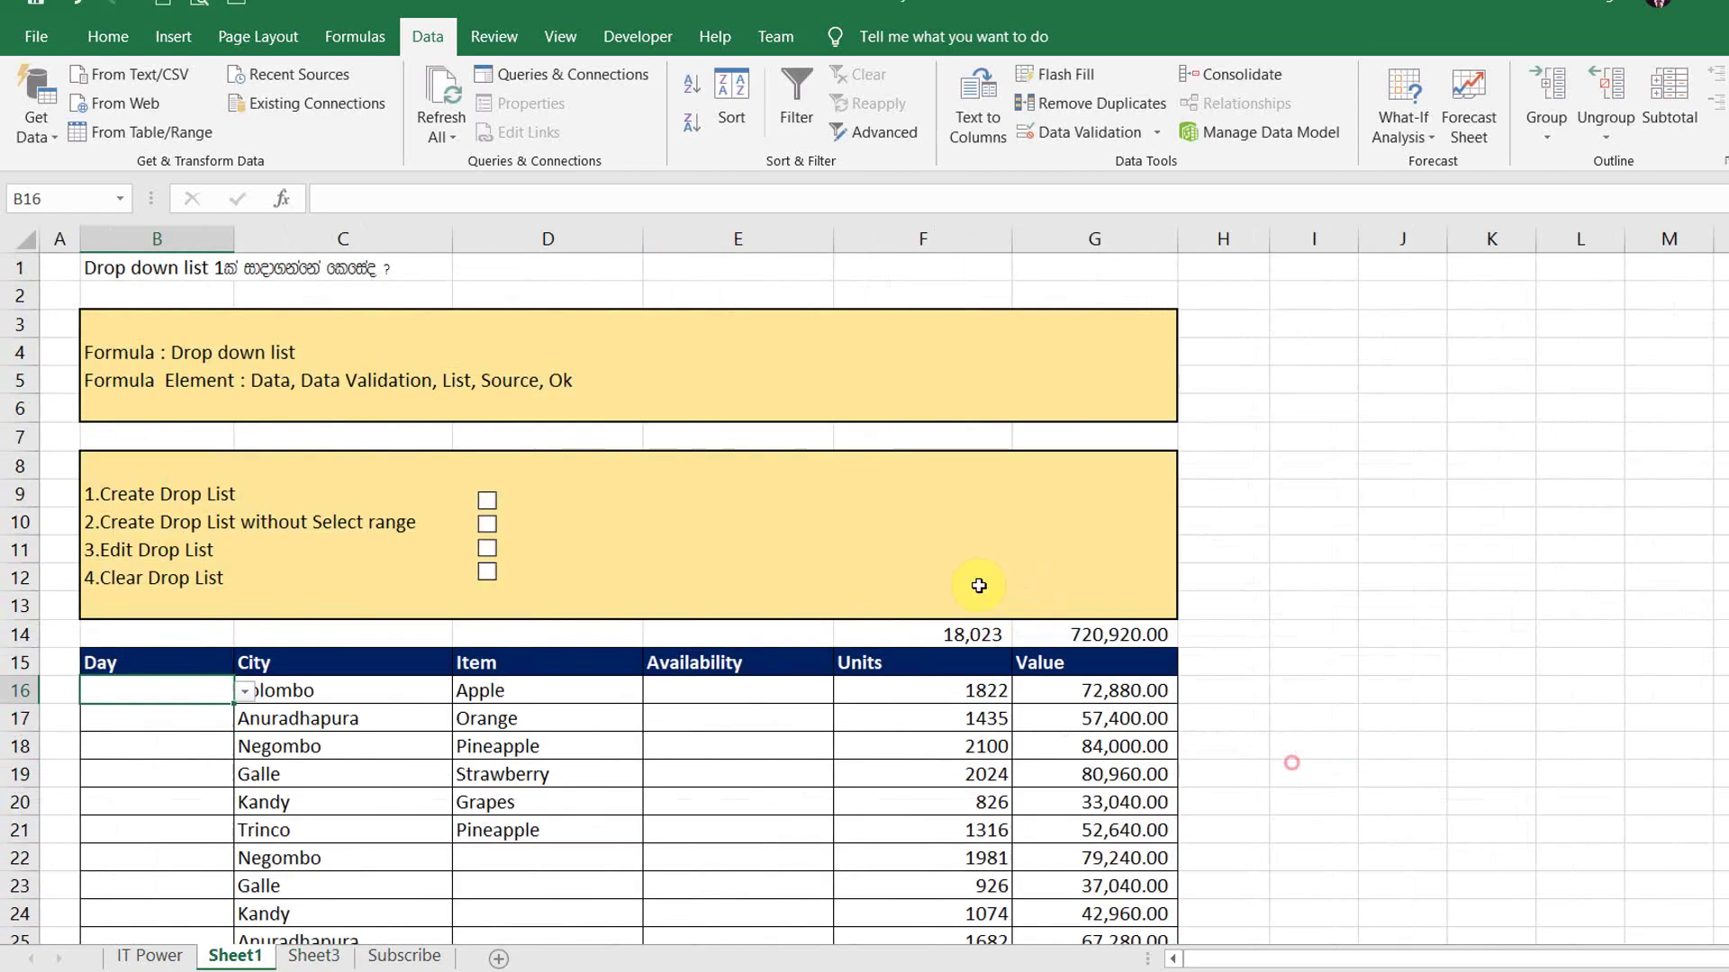
Step: Choose Tuesday from the new drop-down list in B16
key(alt+Down)
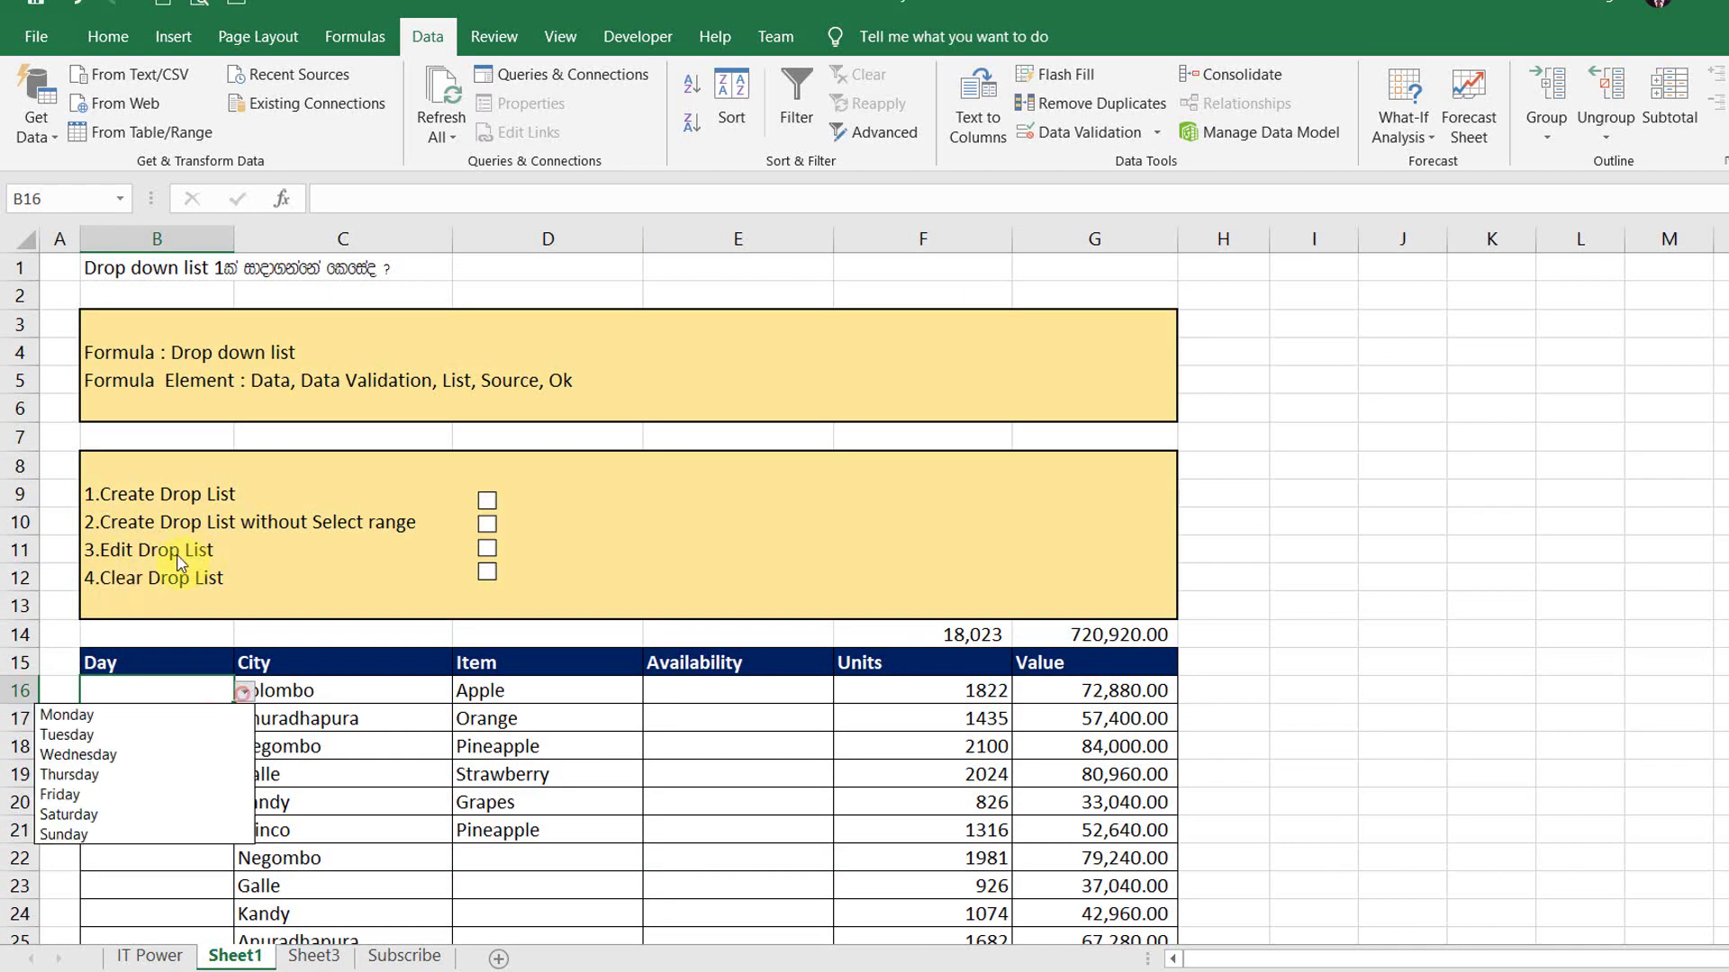
key(Down)
key(Down)
key(Down)
key(Down)
key(Down)
key(Down)
key(Down)
key(Up)
key(Up)
key(Up)
key(Up)
key(Up)
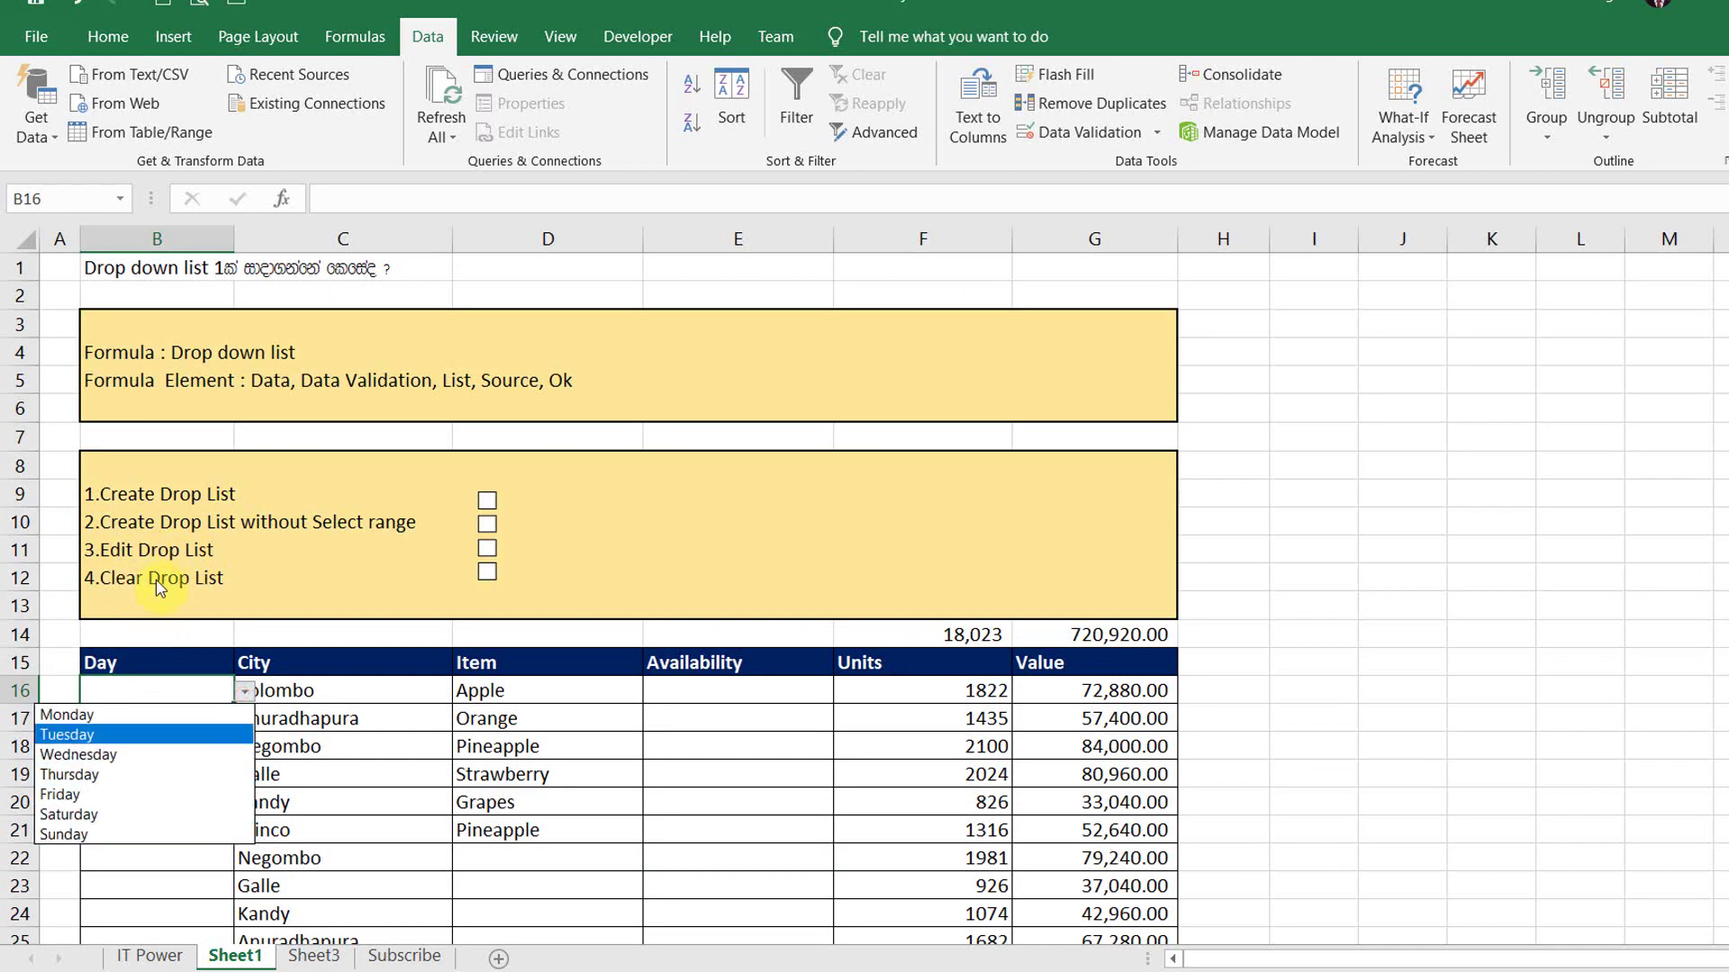
key(Return)
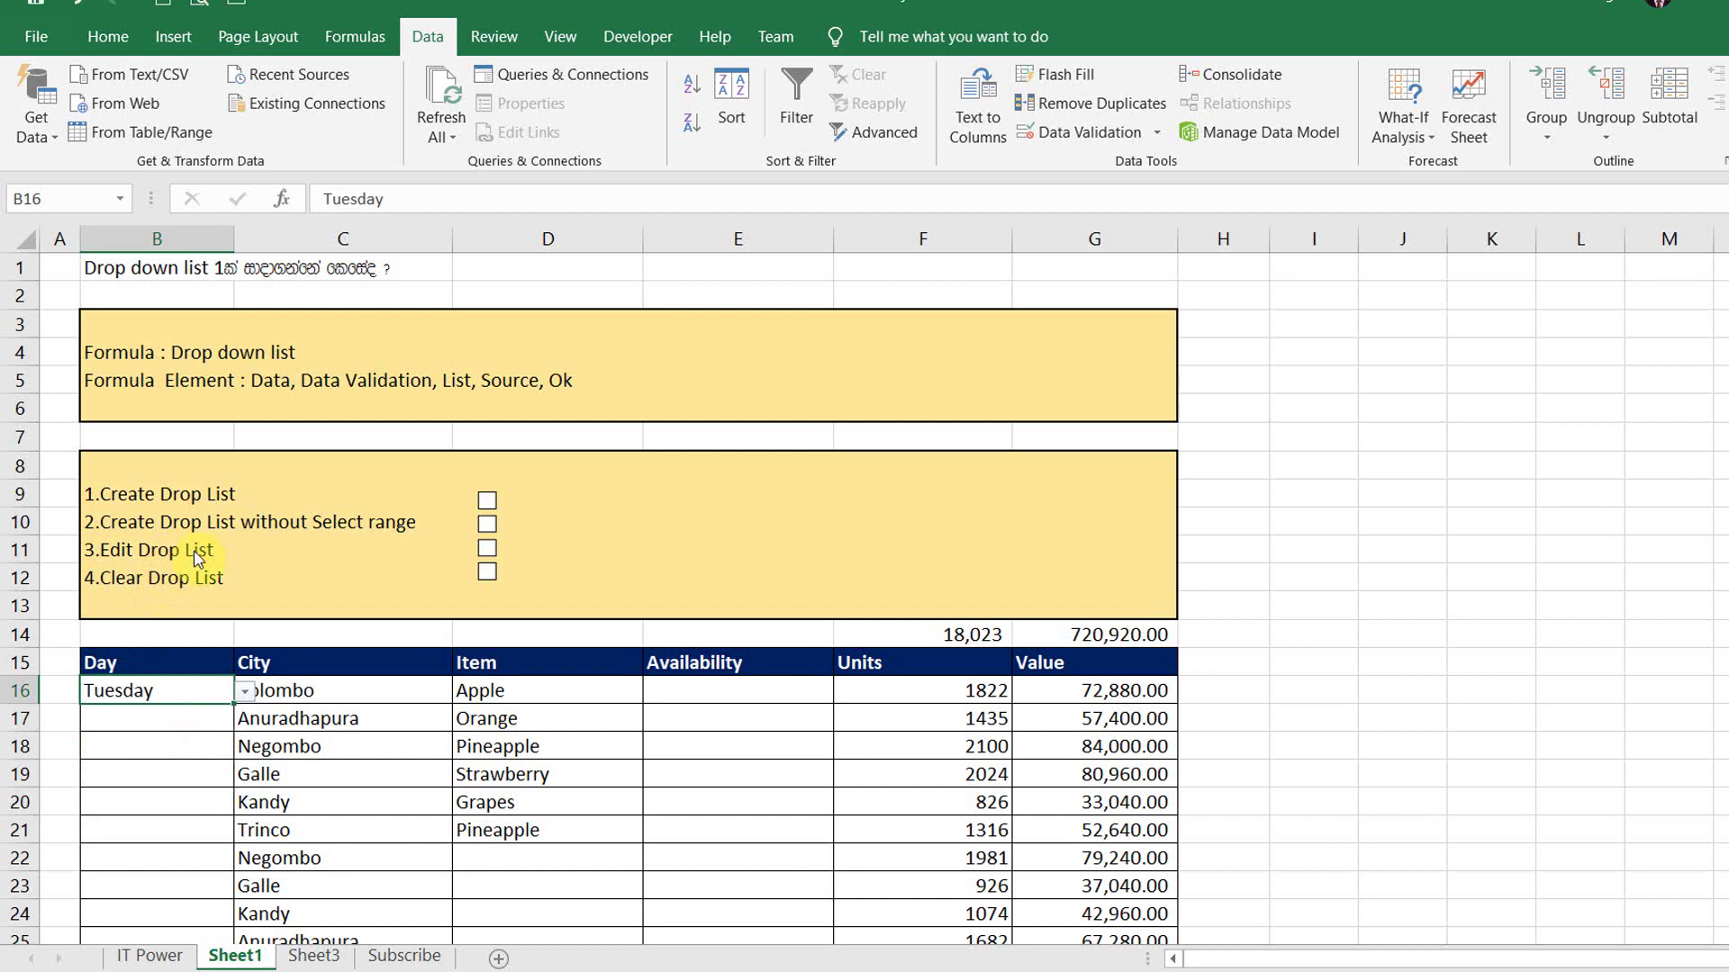
Step: Change the day in B16 to Monday and after that to Wednesday using its drop-down list
key(alt+Down)
key(Up)
key(Return)
key(alt+Down)
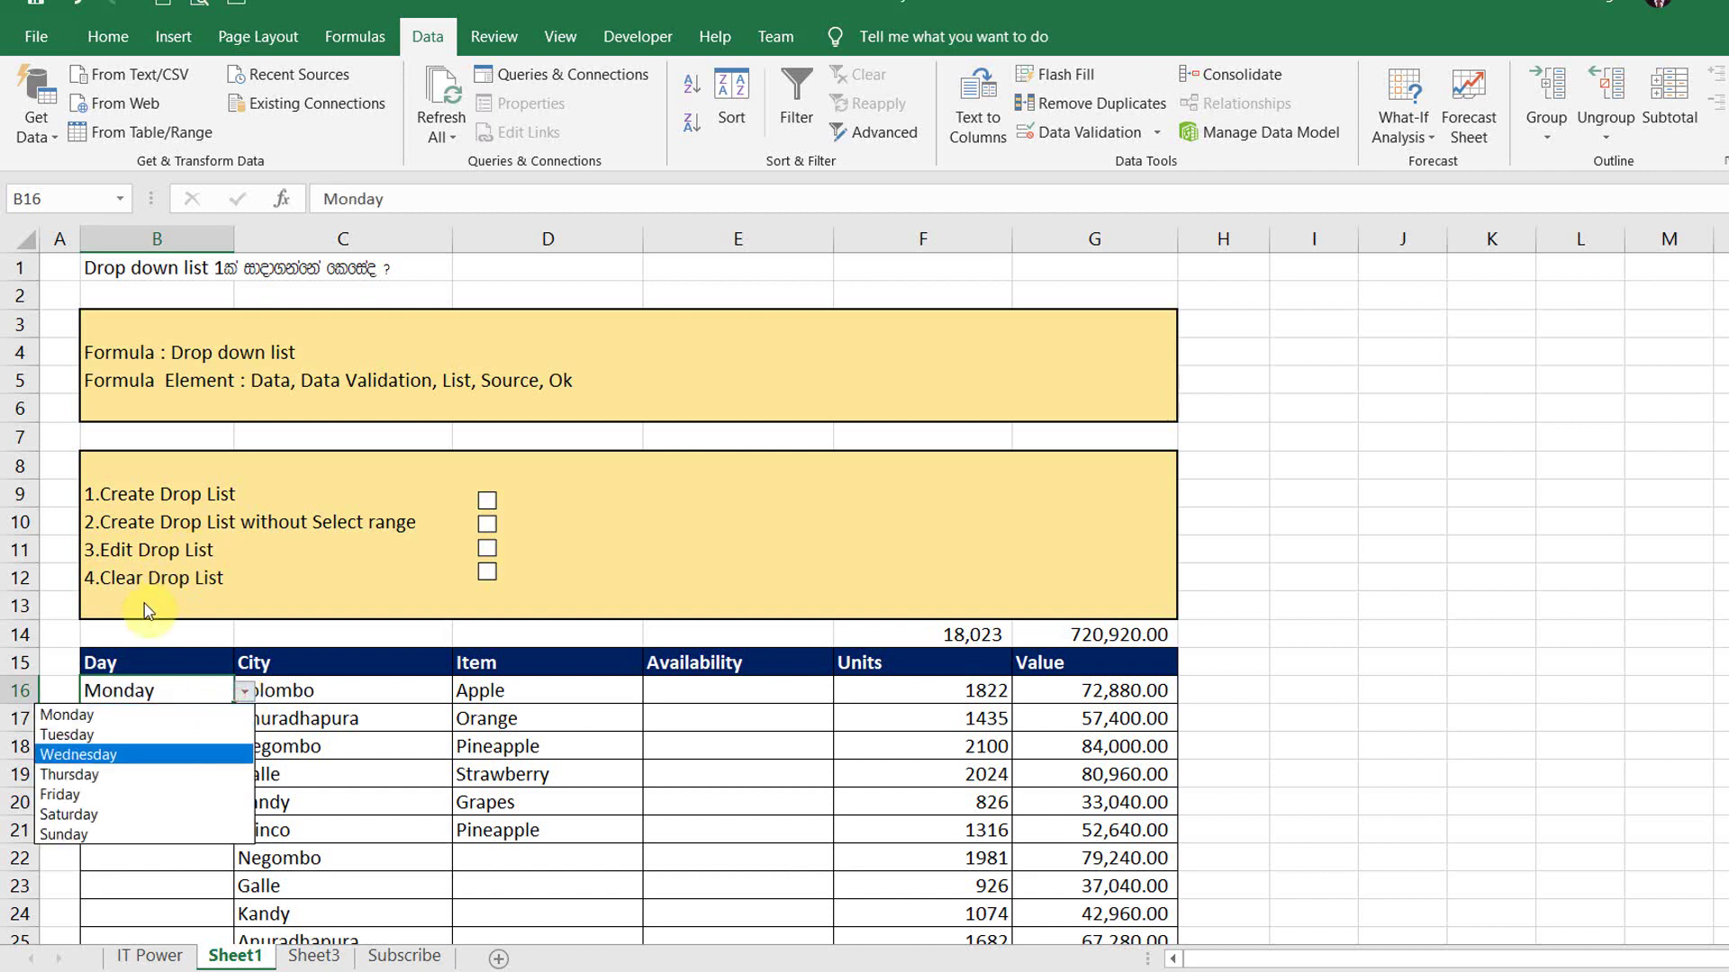
click(181, 757)
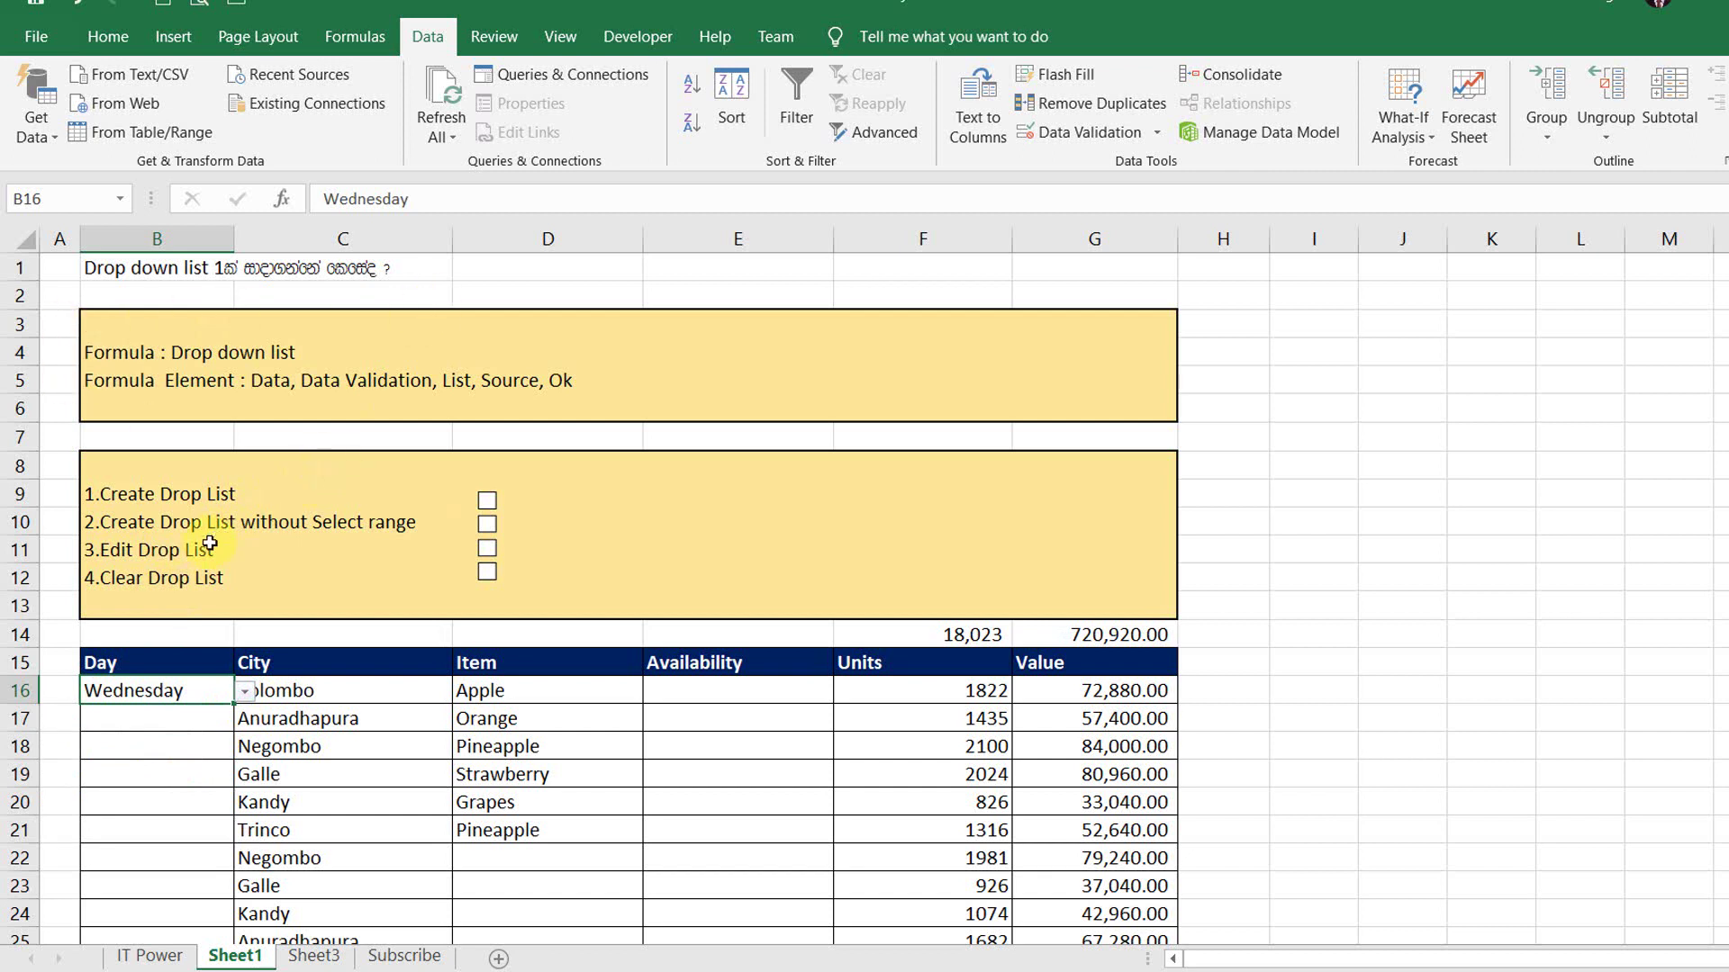
Step: Switch the day in B16 to Tuesday and finally to Monday using its drop-down list
click(244, 691)
key(Up)
key(Return)
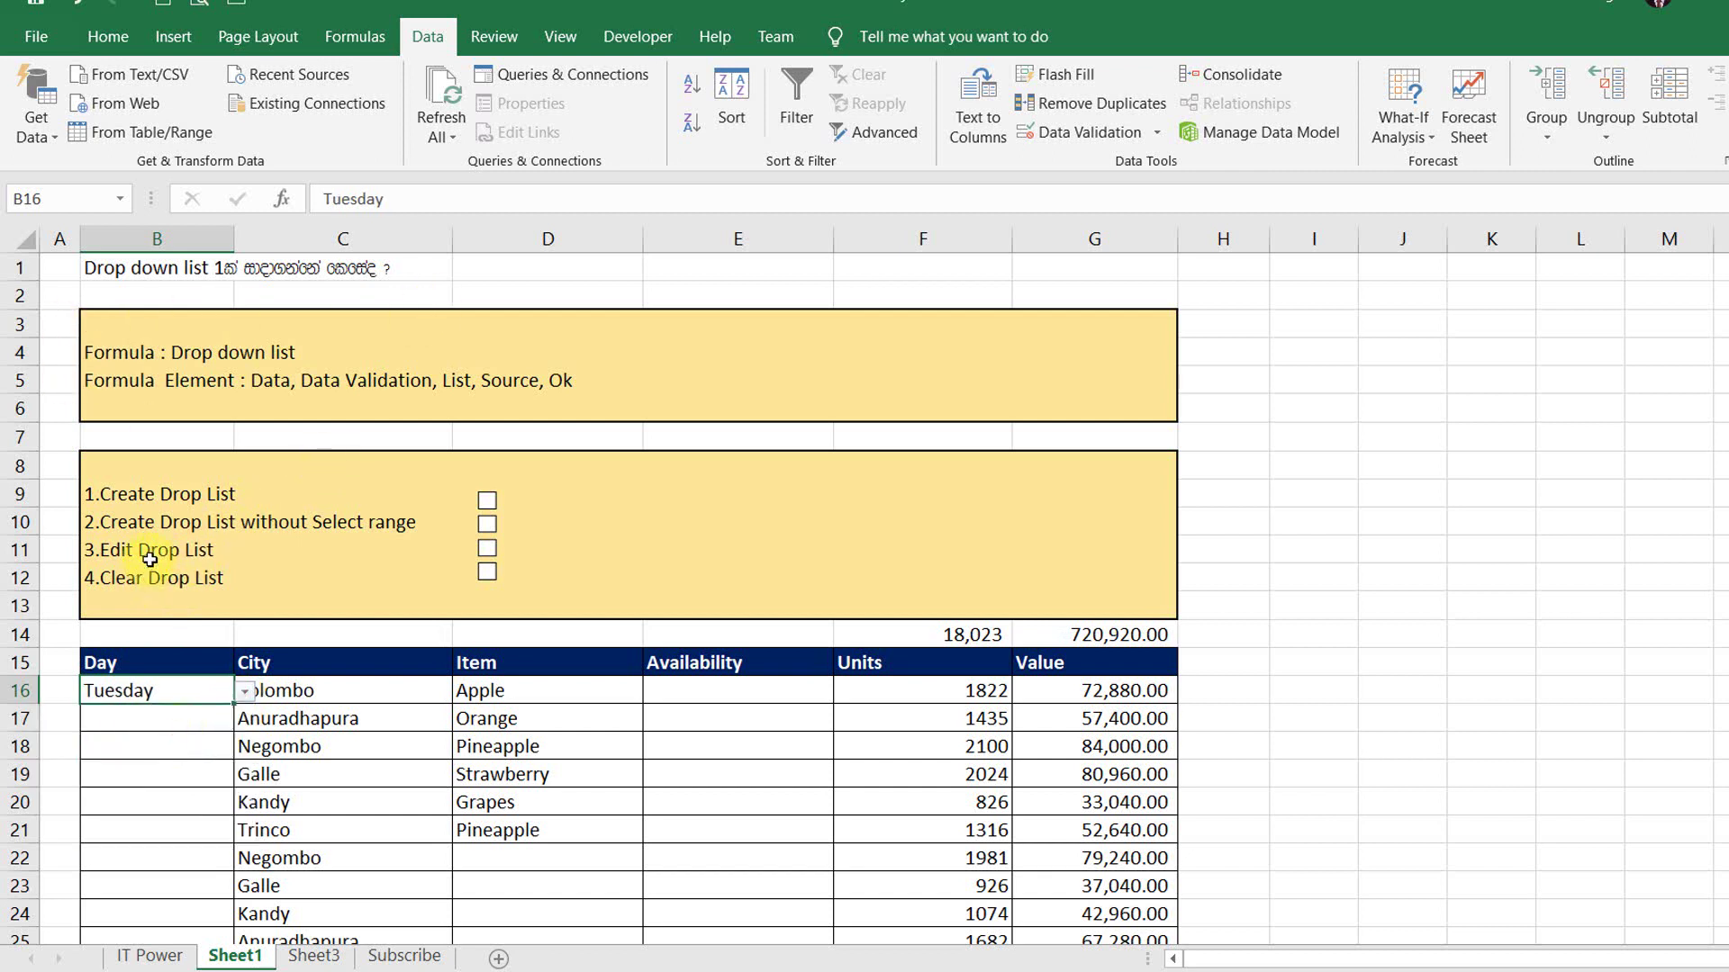
key(alt+Down)
click(122, 714)
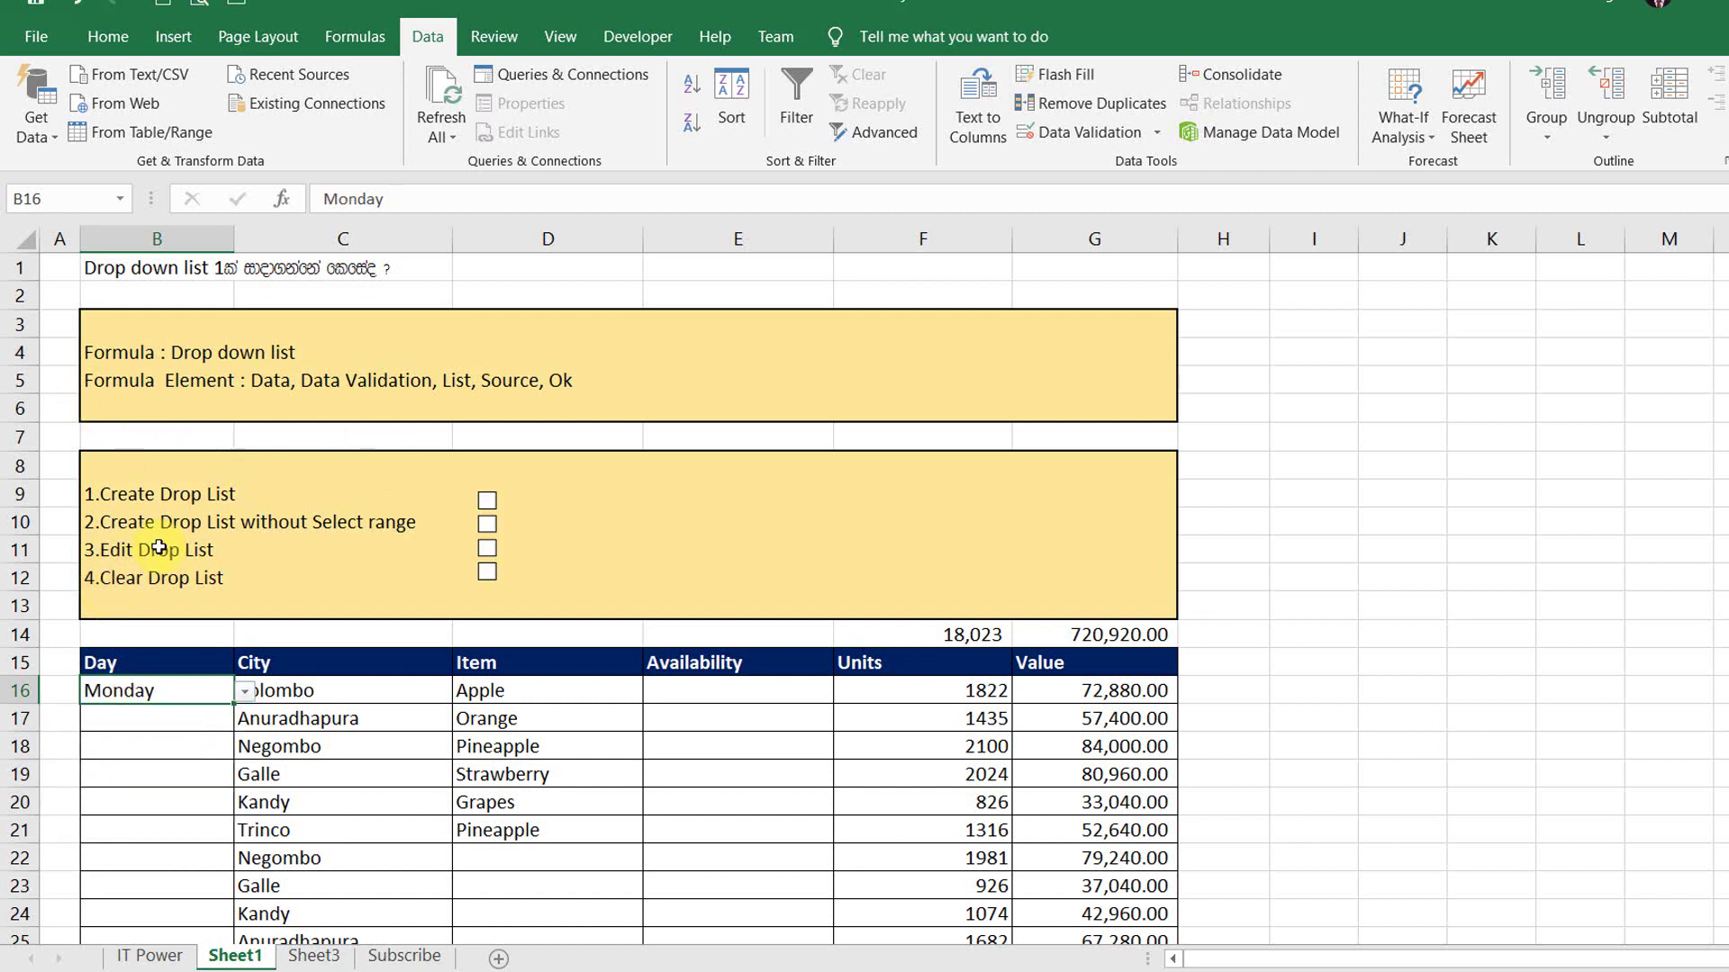
Step: Copy cell B16 with its drop-down list and paste it into B17:B20
right_click(208, 691)
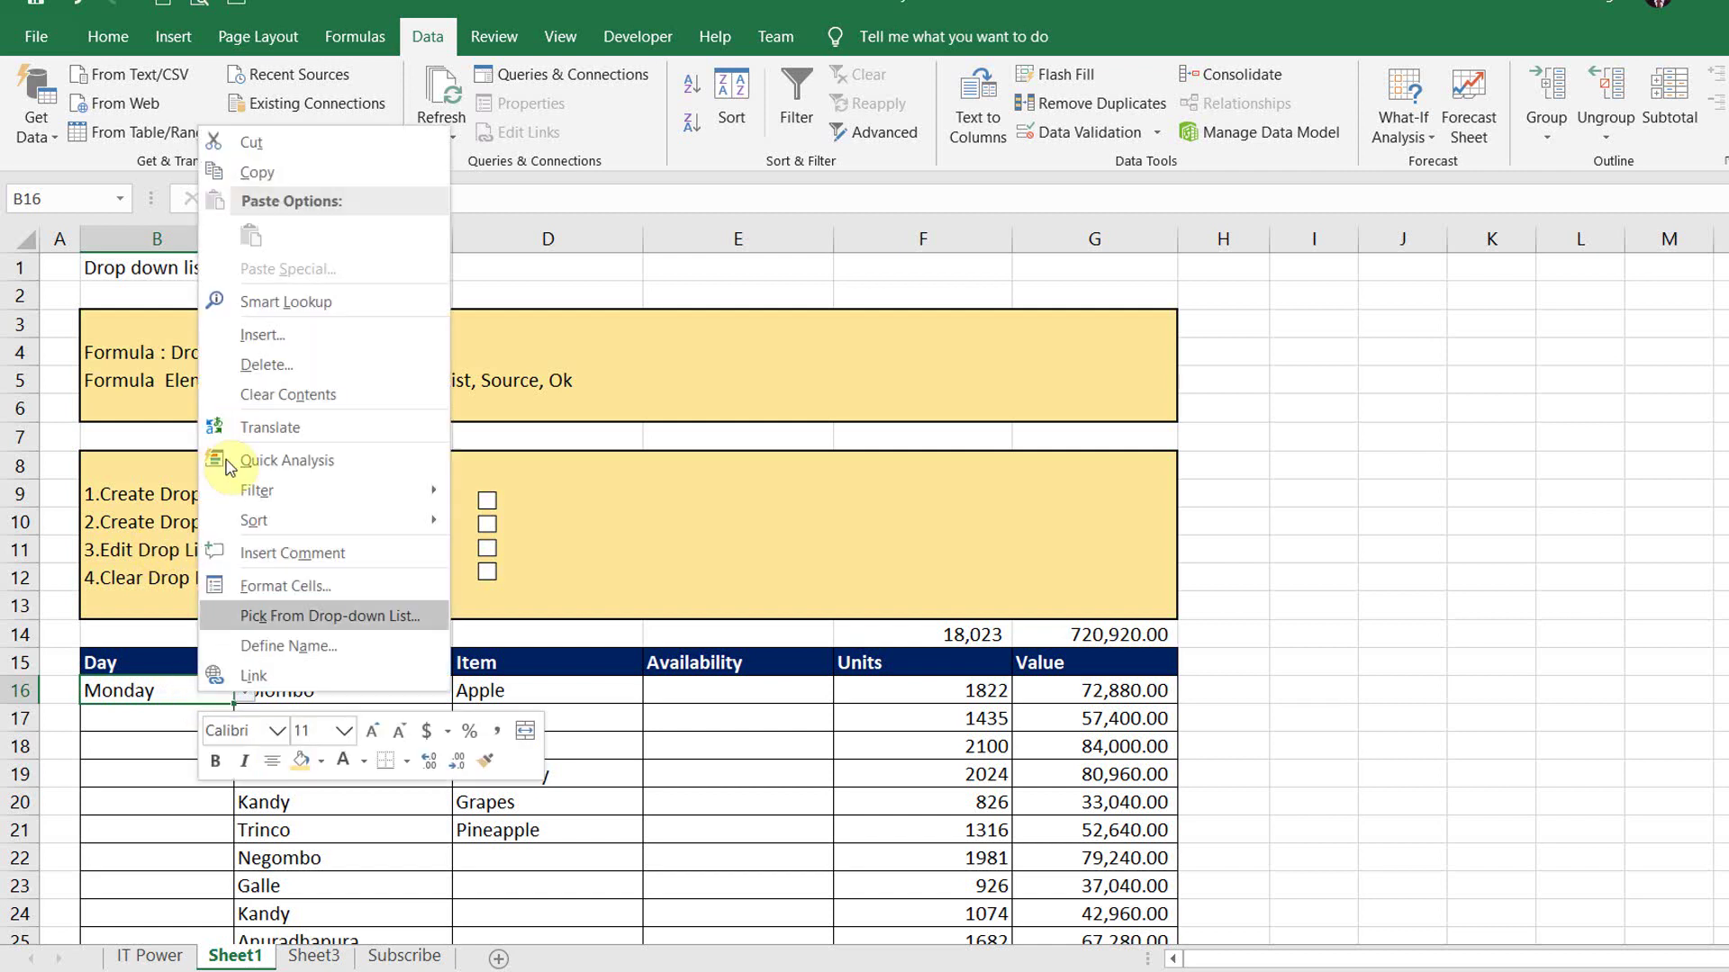
click(238, 174)
drag(153, 718, 171, 808)
right_click(168, 804)
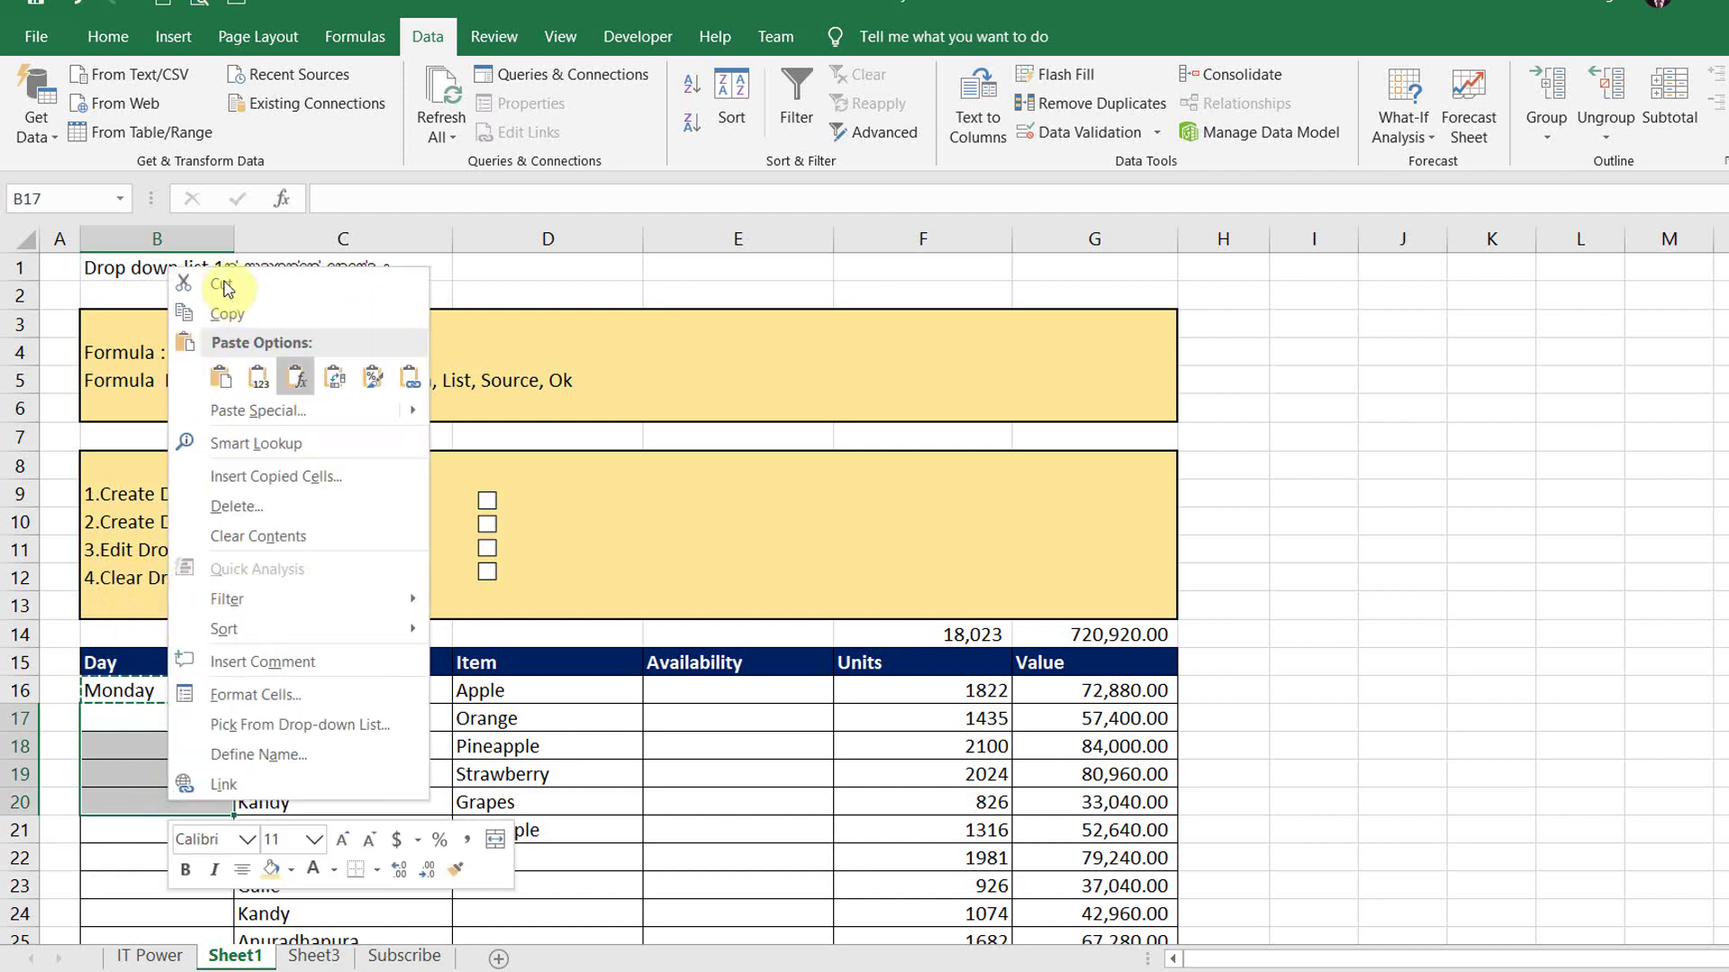
click(213, 375)
click(176, 736)
Step: Fill the Day column from B20 down to B27, continuing the weekday series with its drop-down list
scroll(180, 630, down, 4)
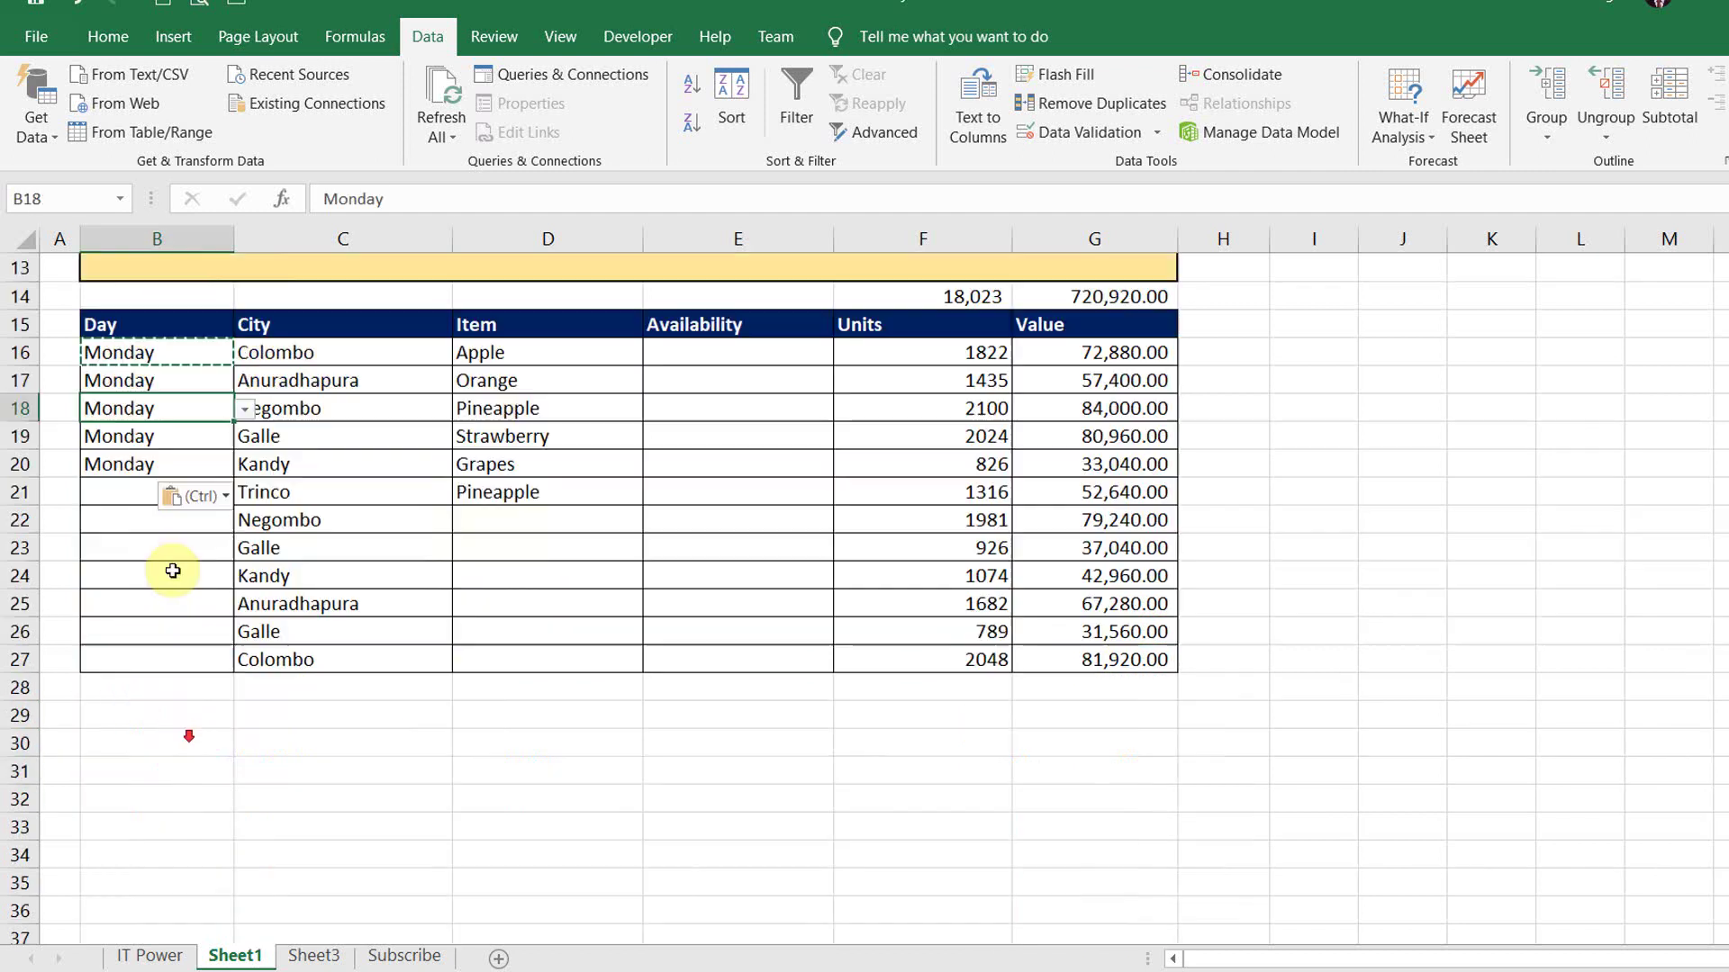
click(211, 457)
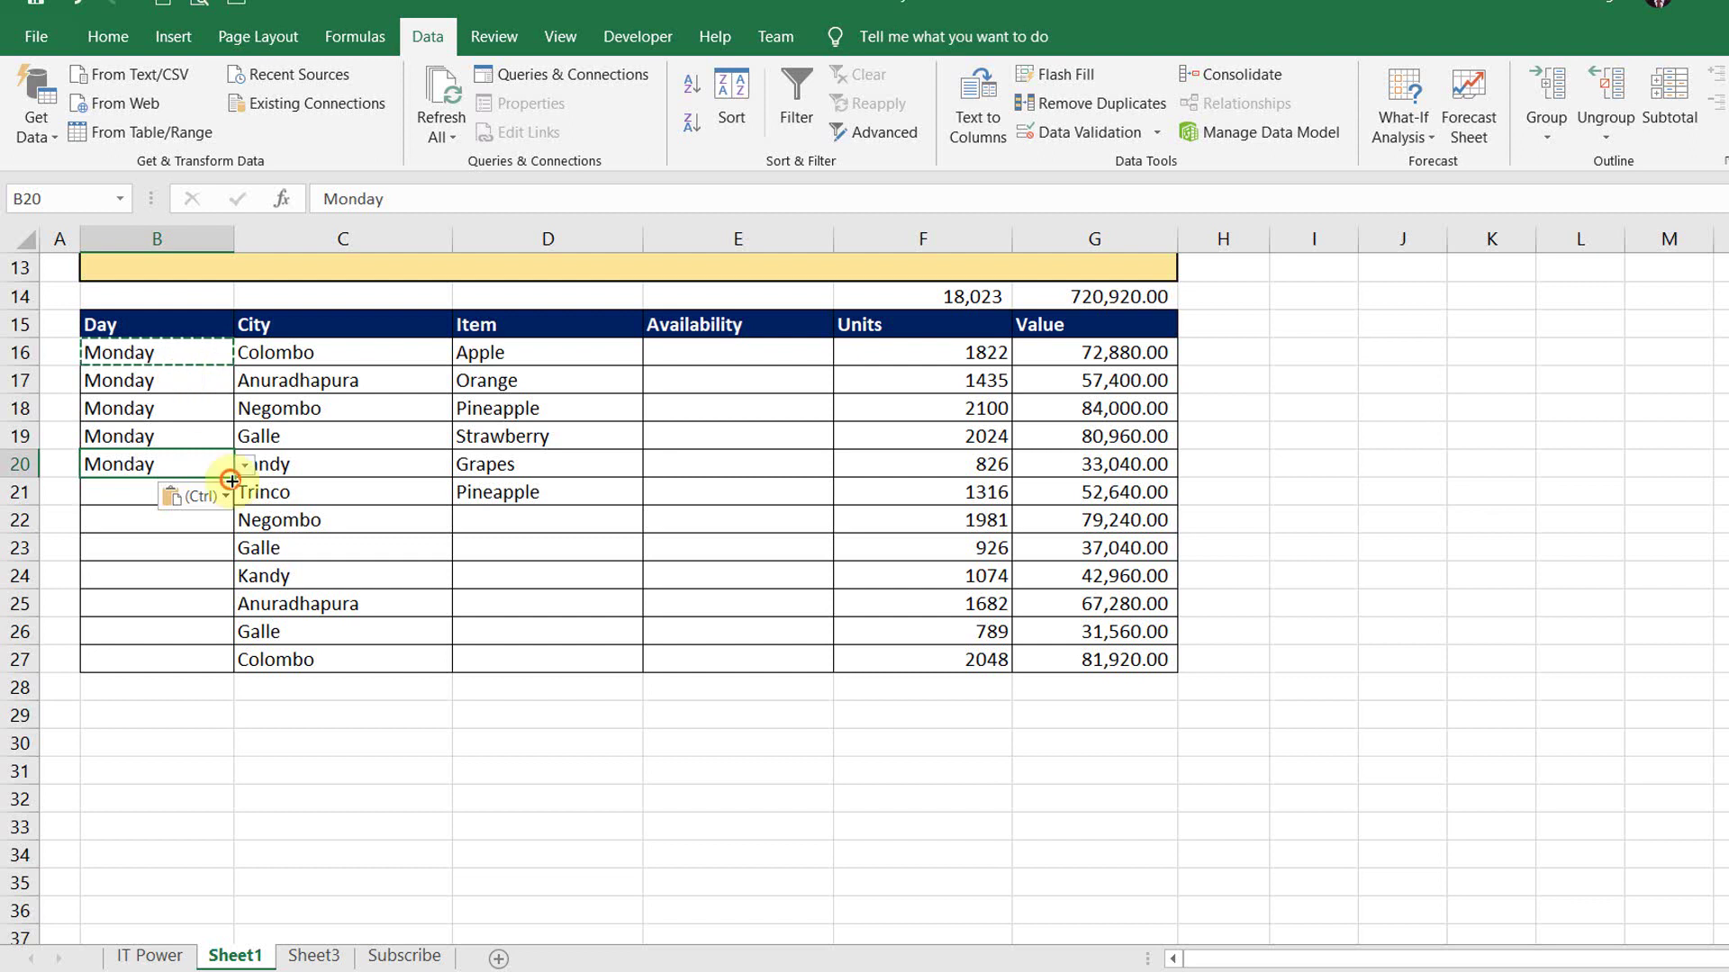
drag(232, 478, 182, 662)
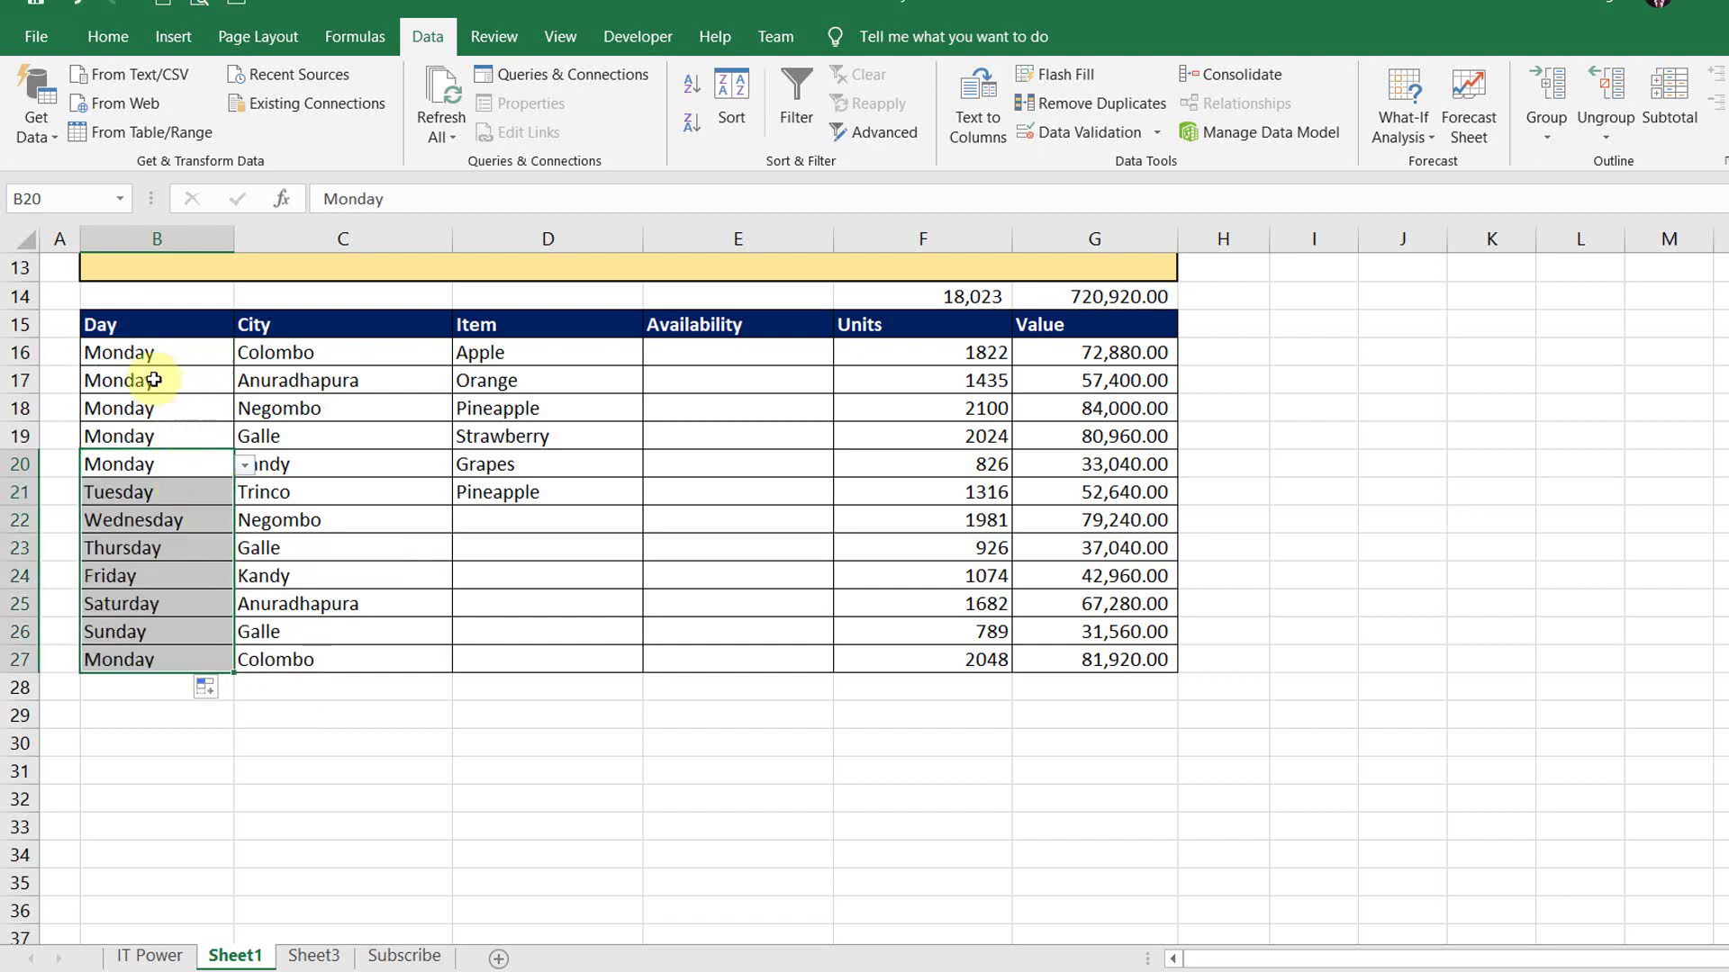
Step: Change the day in B23 to Wednesday from its drop-down list
click(192, 486)
click(203, 523)
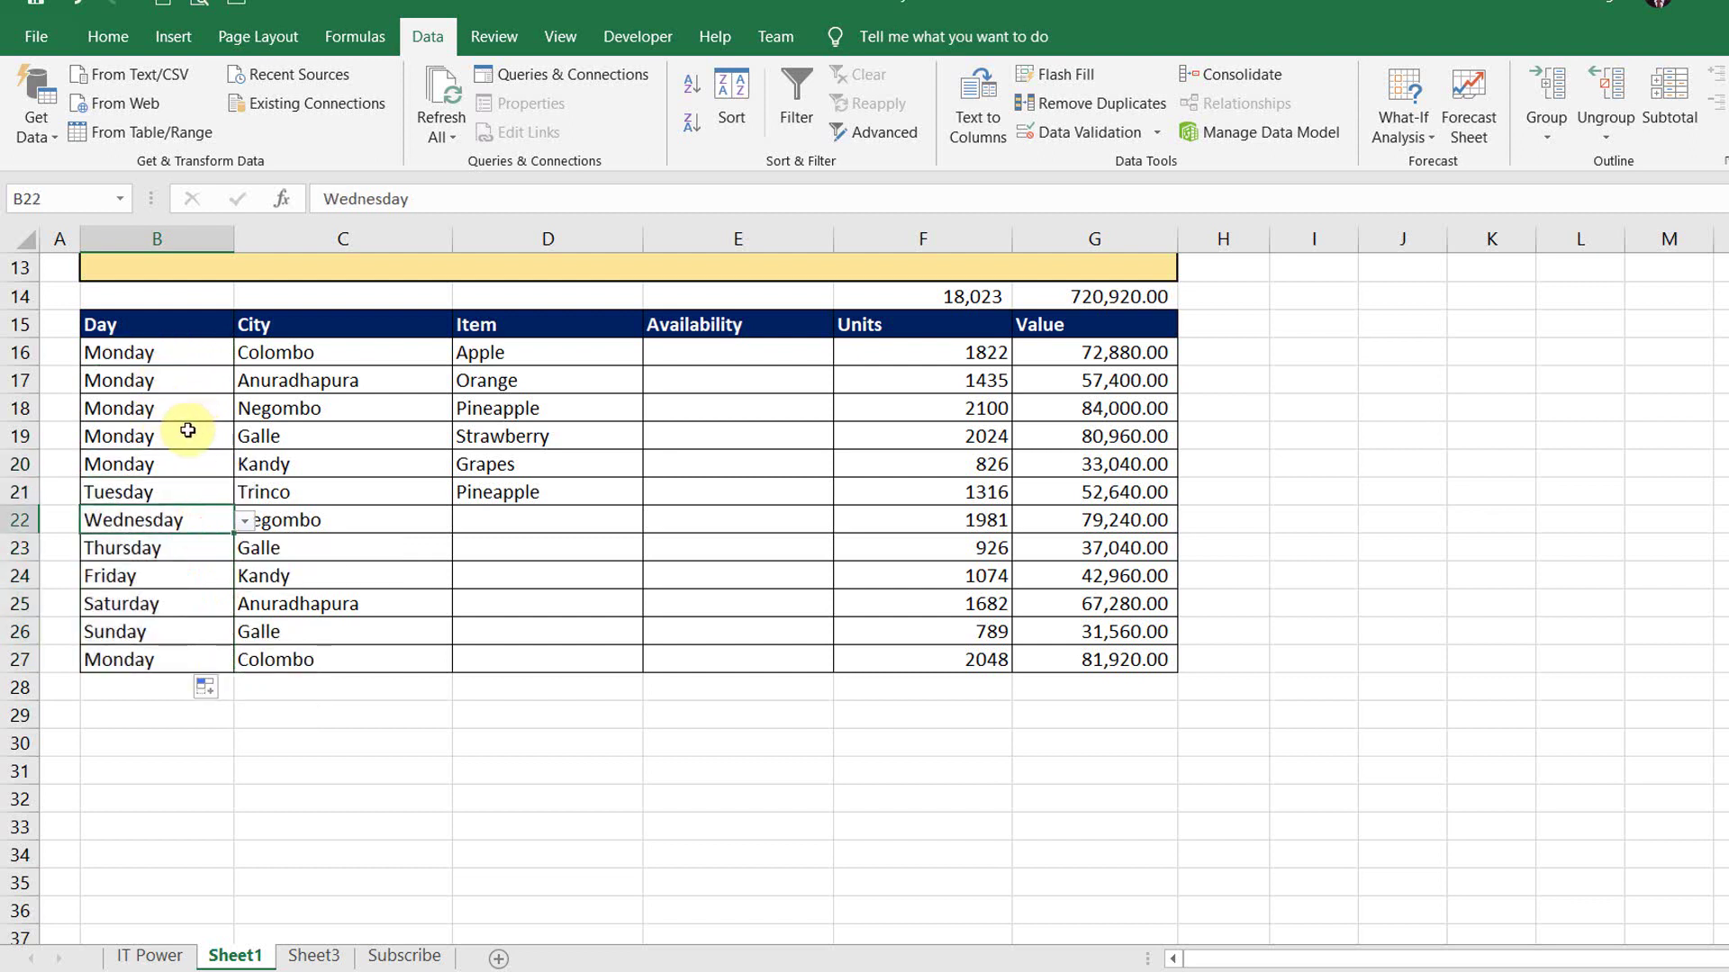
key(ctrl+Down)
click(209, 549)
key(alt+Down)
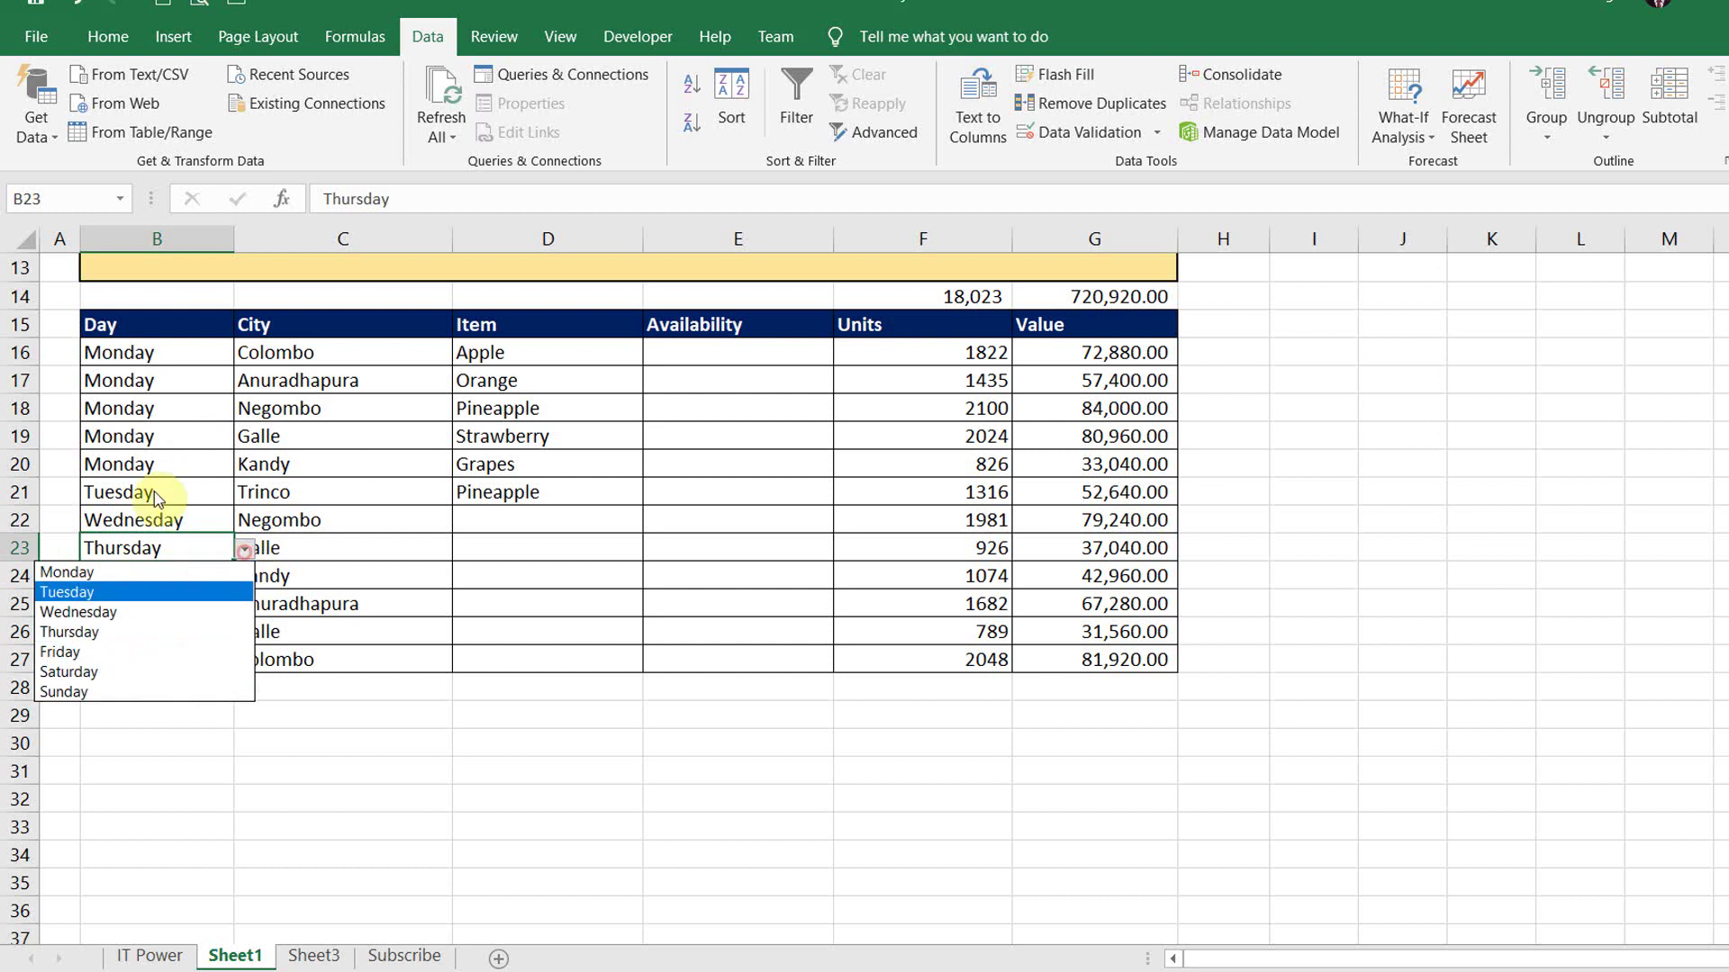
key(Down)
key(Down)
key(Return)
Step: Change the day in B20 to Tuesday from its drop-down list
key(Up)
key(Up)
key(Up)
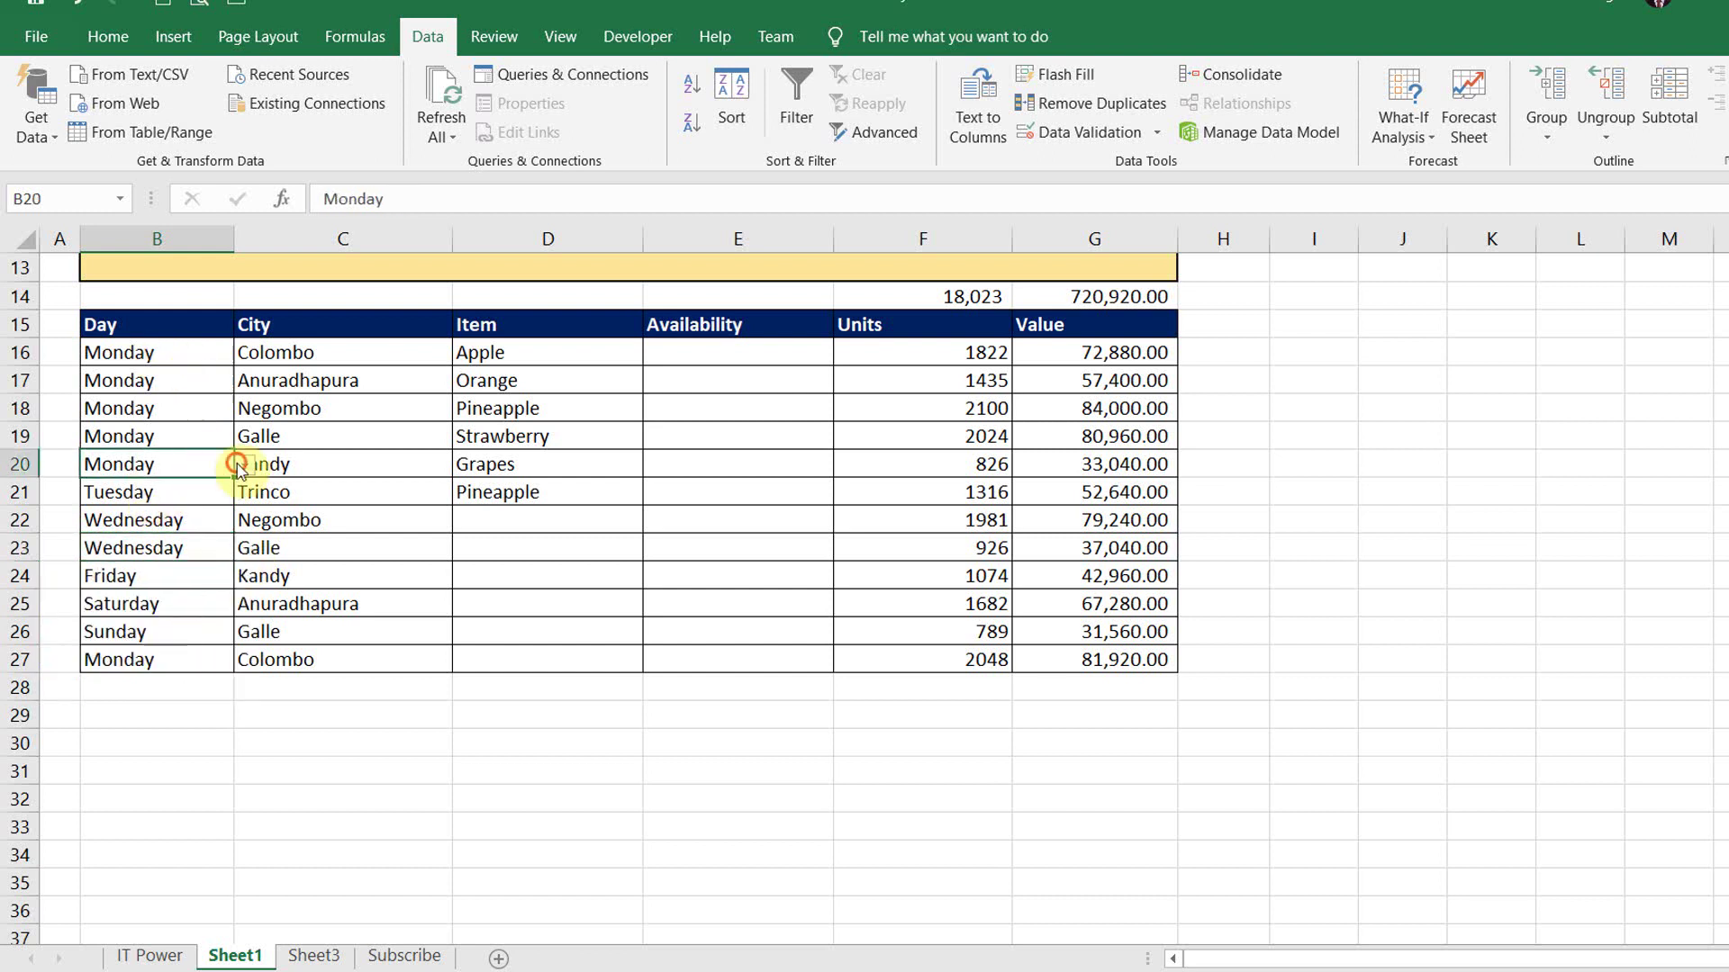
key(alt+Down)
key(Down)
key(Return)
Step: Change the day in B18 to Thursday from its drop-down list
click(144, 407)
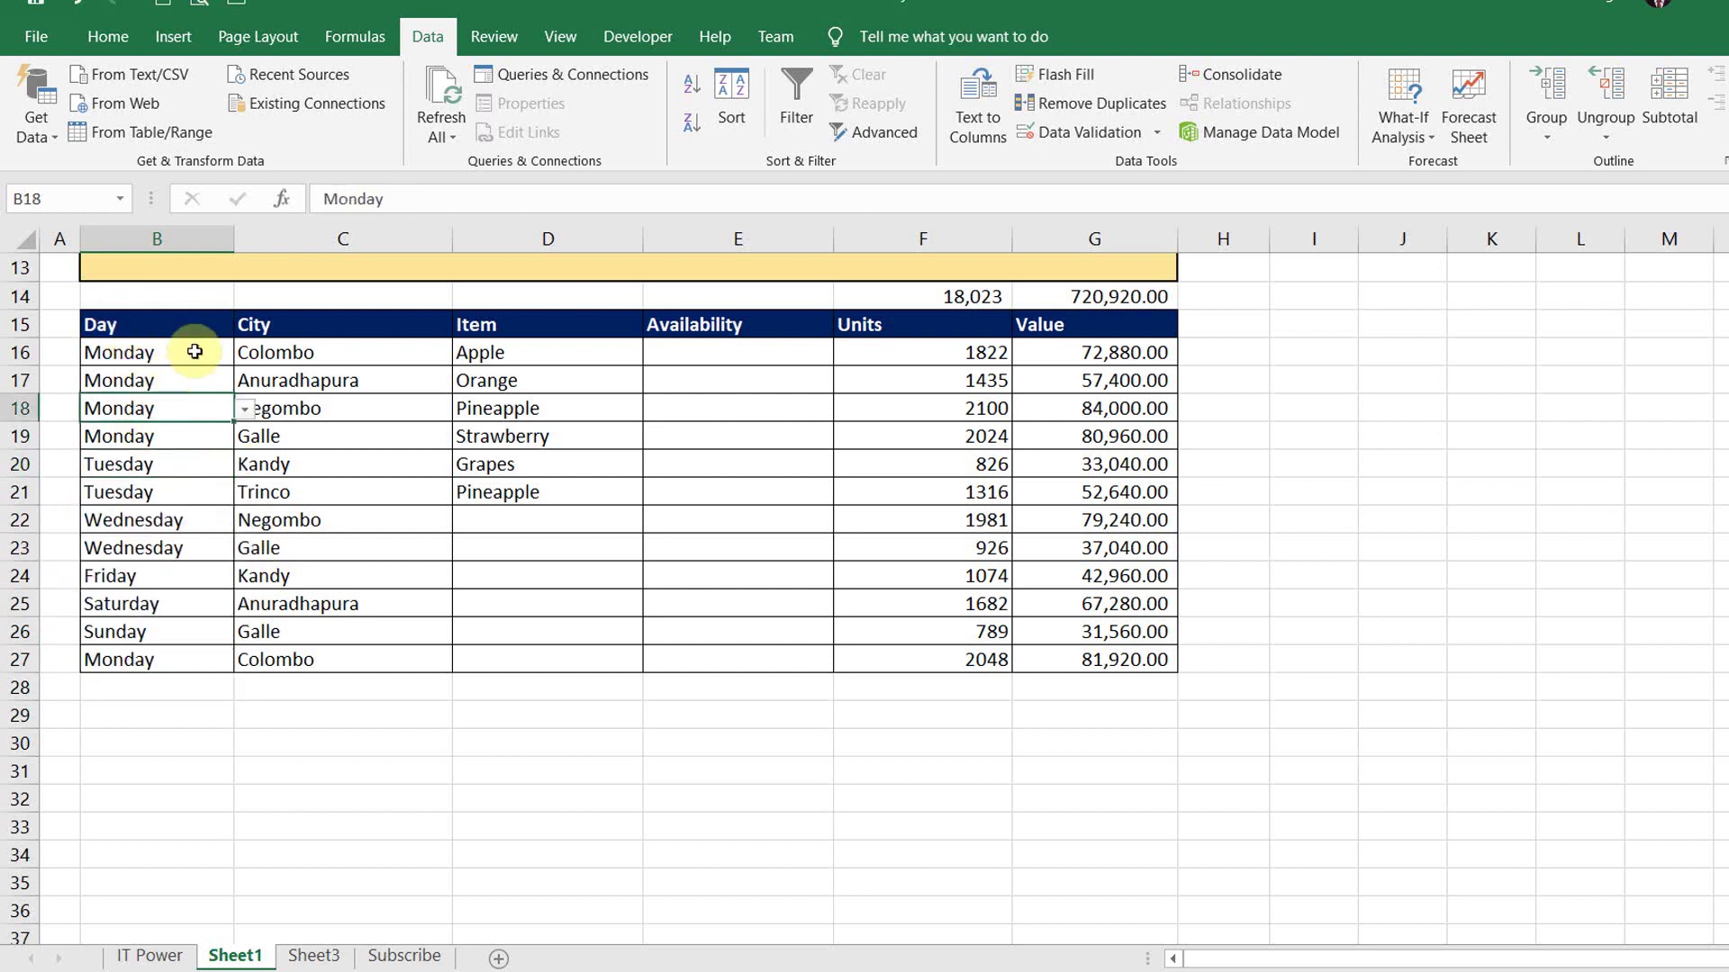
click(245, 409)
click(201, 501)
Step: Select the Day entries B16:B27 and tick the Create Drop List item in the checklist
scroll(309, 386, up, 2)
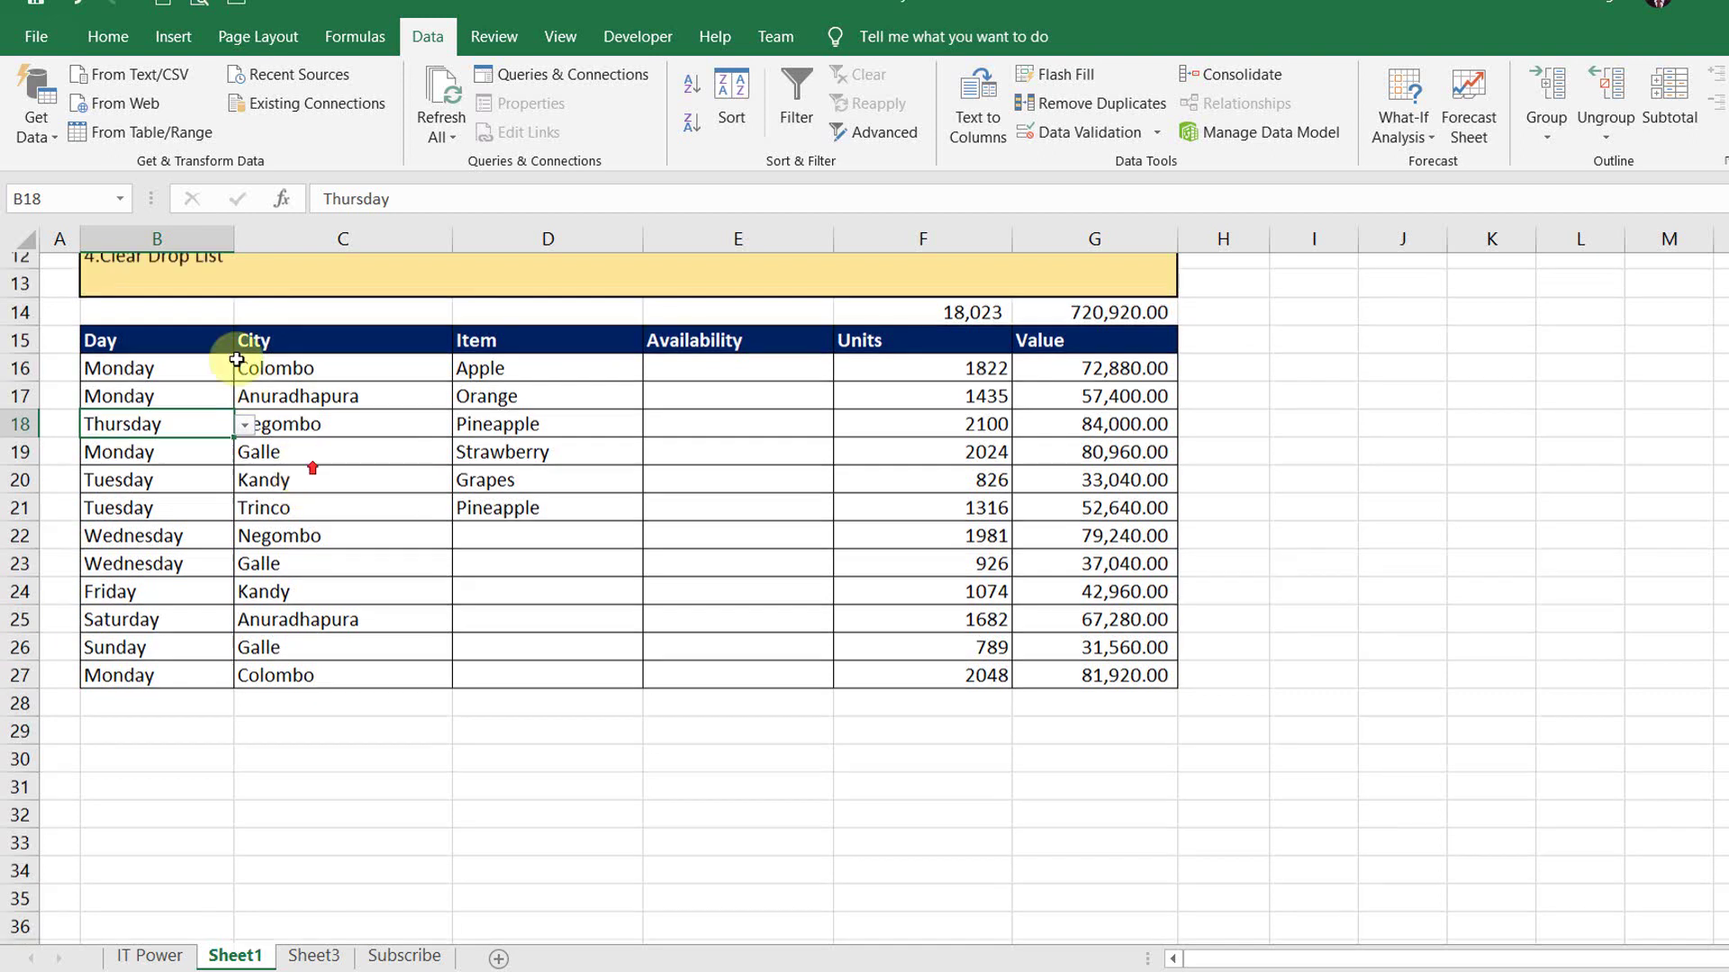
drag(149, 632, 206, 827)
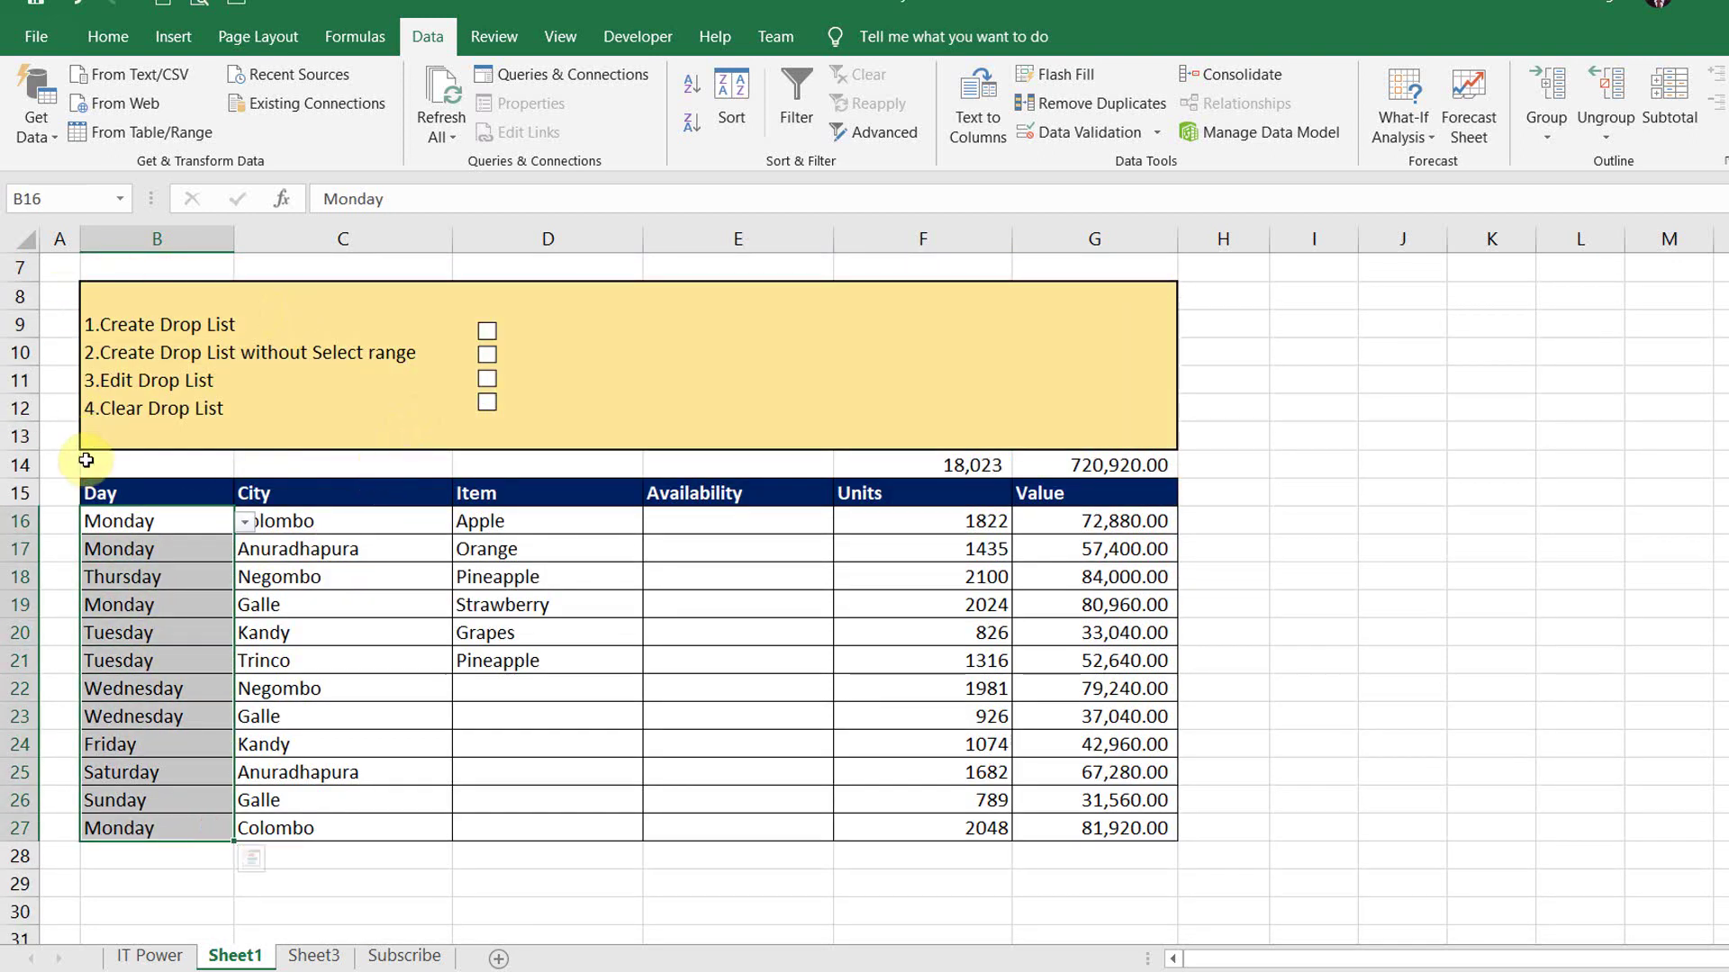
scroll(656, 367, up, 2)
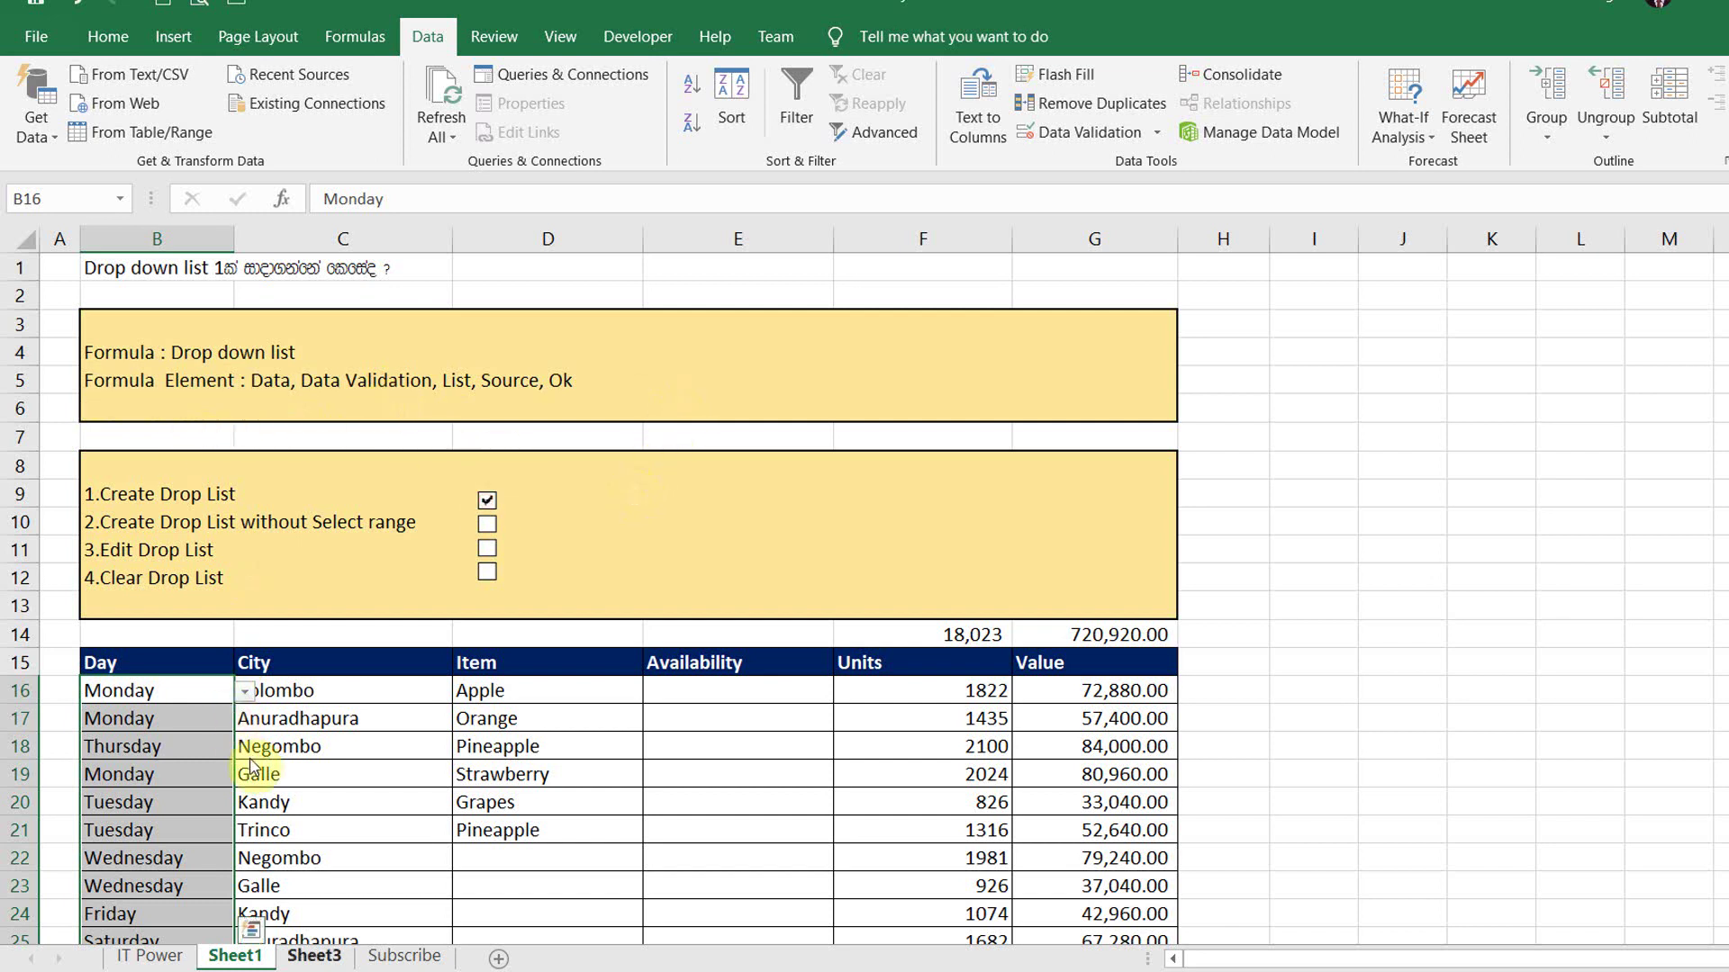
Step: Review the weekday source list in B4:B10 on Sheet3 and return to Sheet1
click(314, 956)
drag(144, 333, 140, 477)
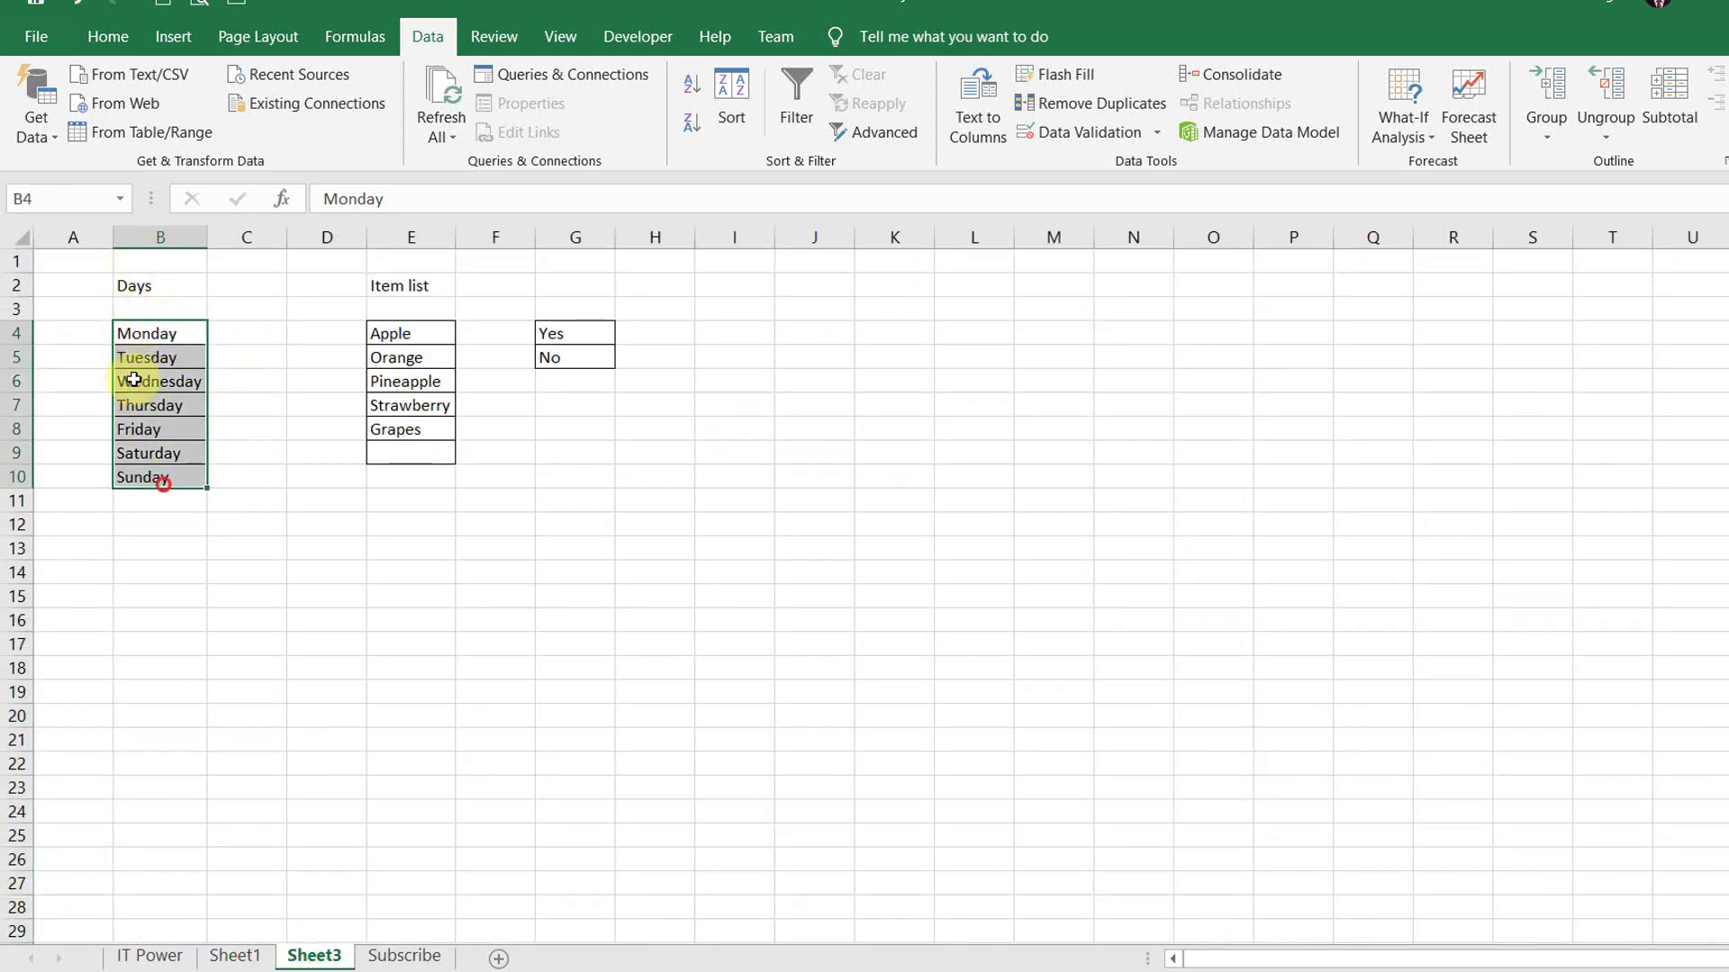
click(238, 956)
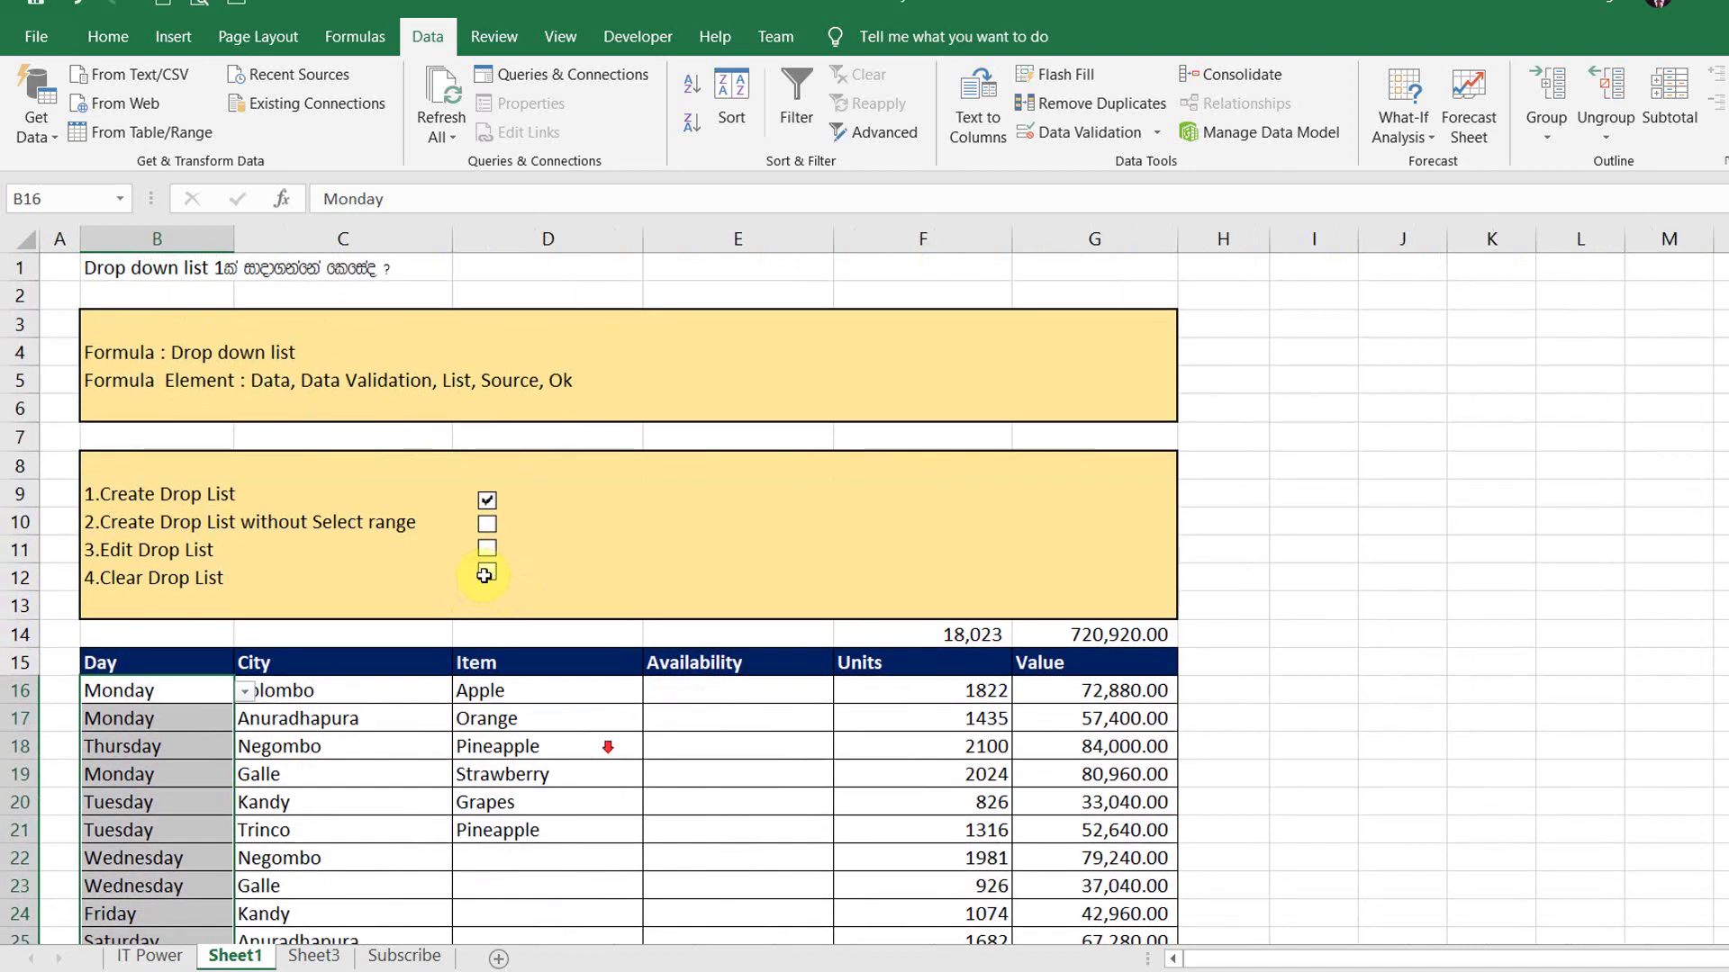
Step: Add list data validation to Availability cell E16 with the directly entered source Yes,No
click(708, 694)
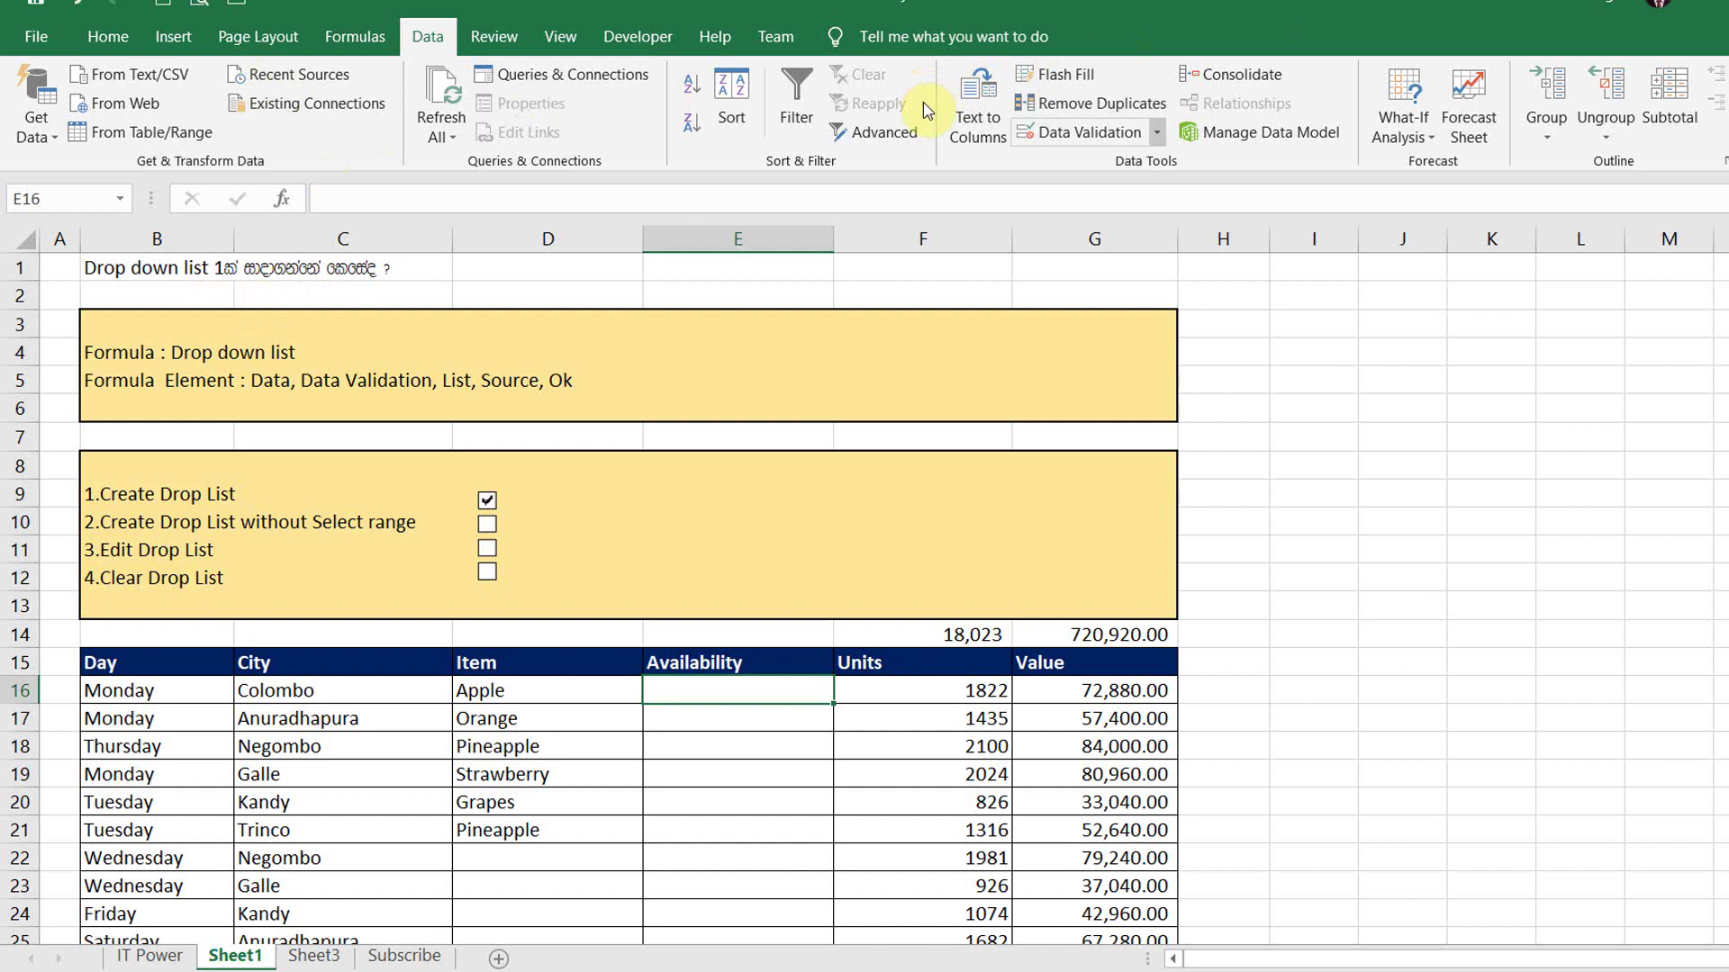
click(1156, 132)
click(1116, 159)
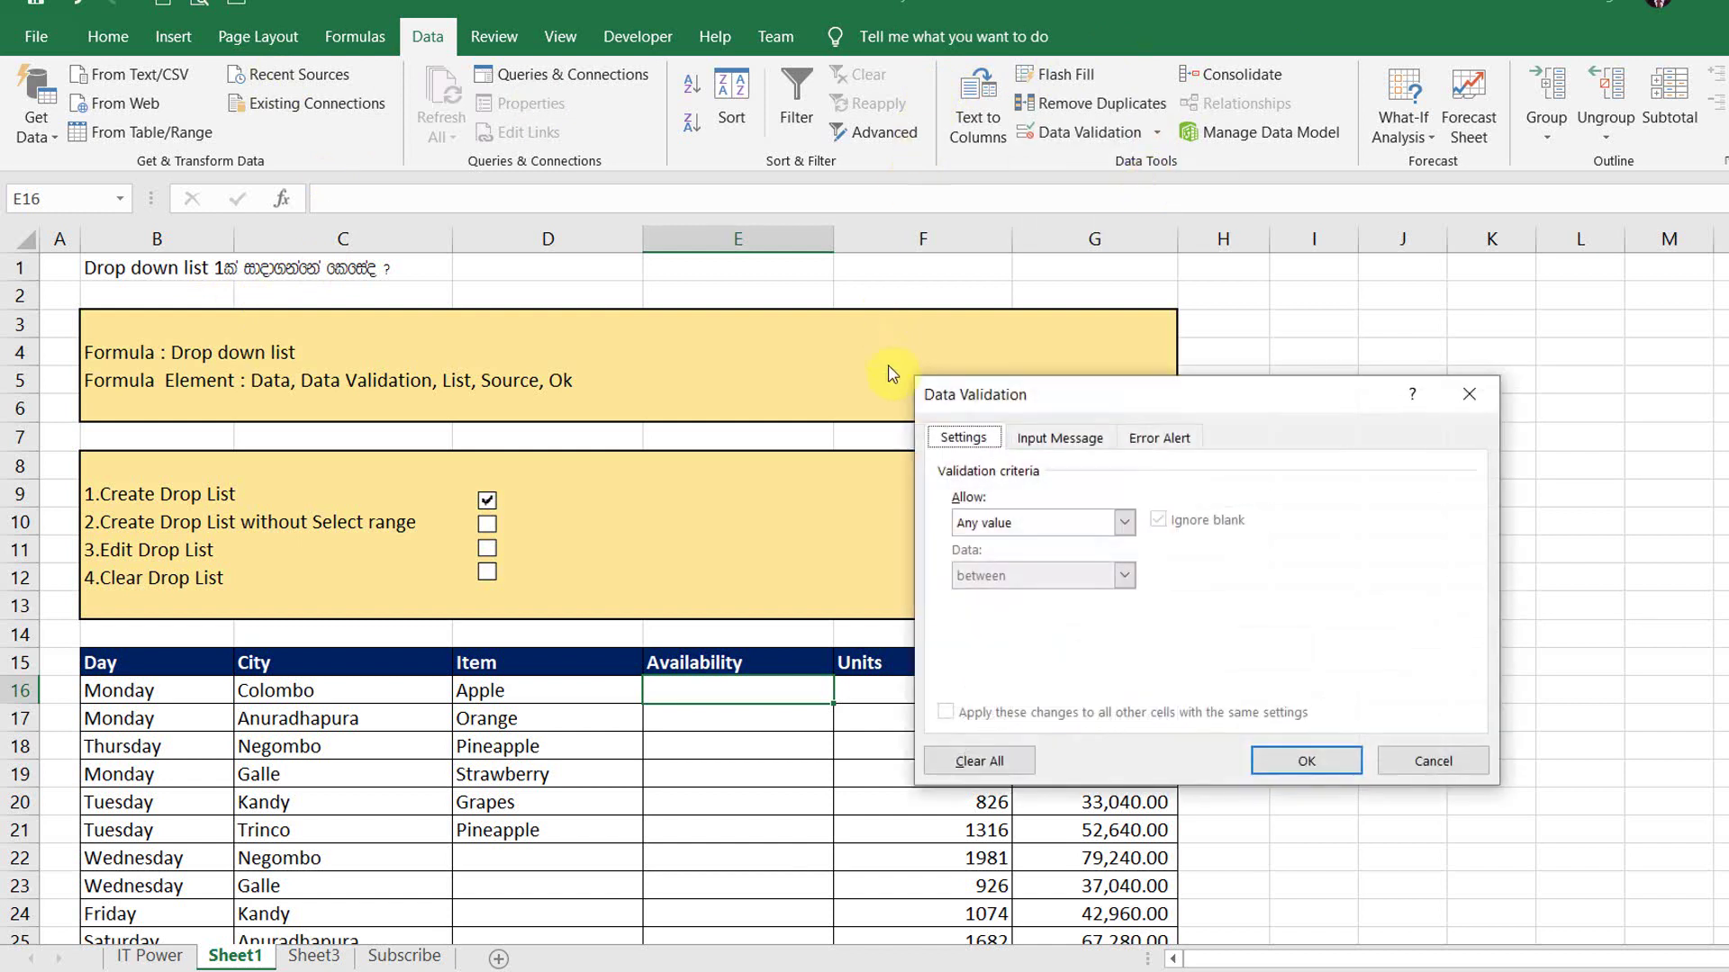
click(1124, 522)
click(1061, 597)
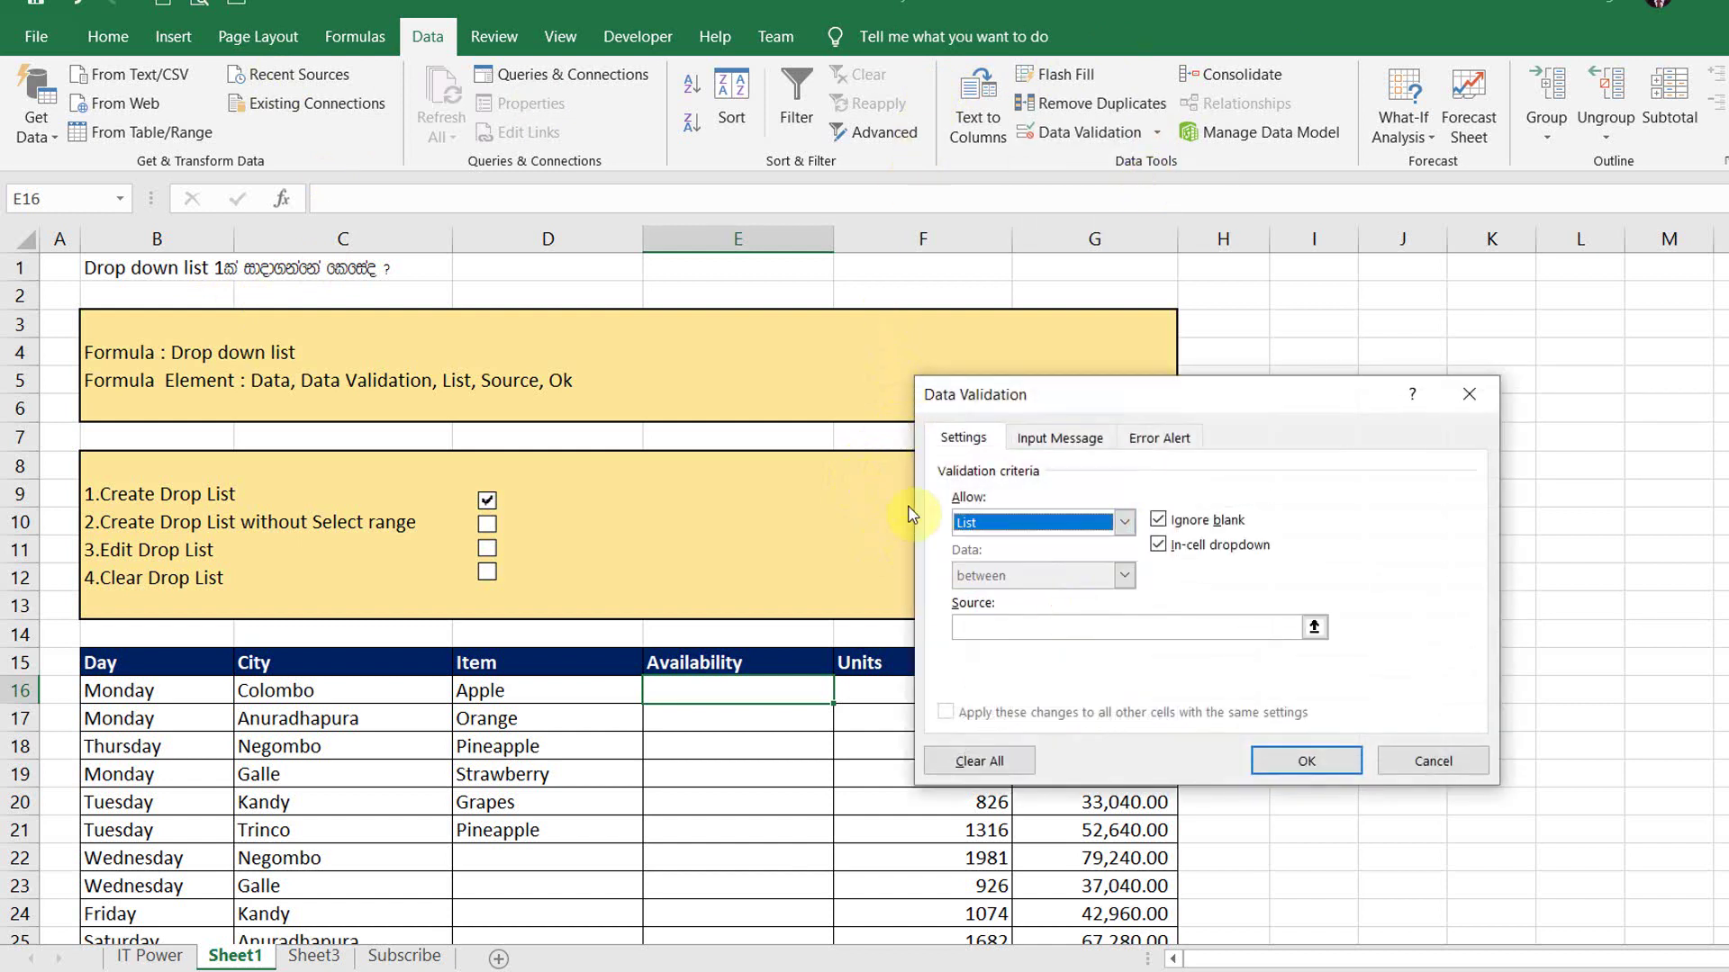
click(1052, 628)
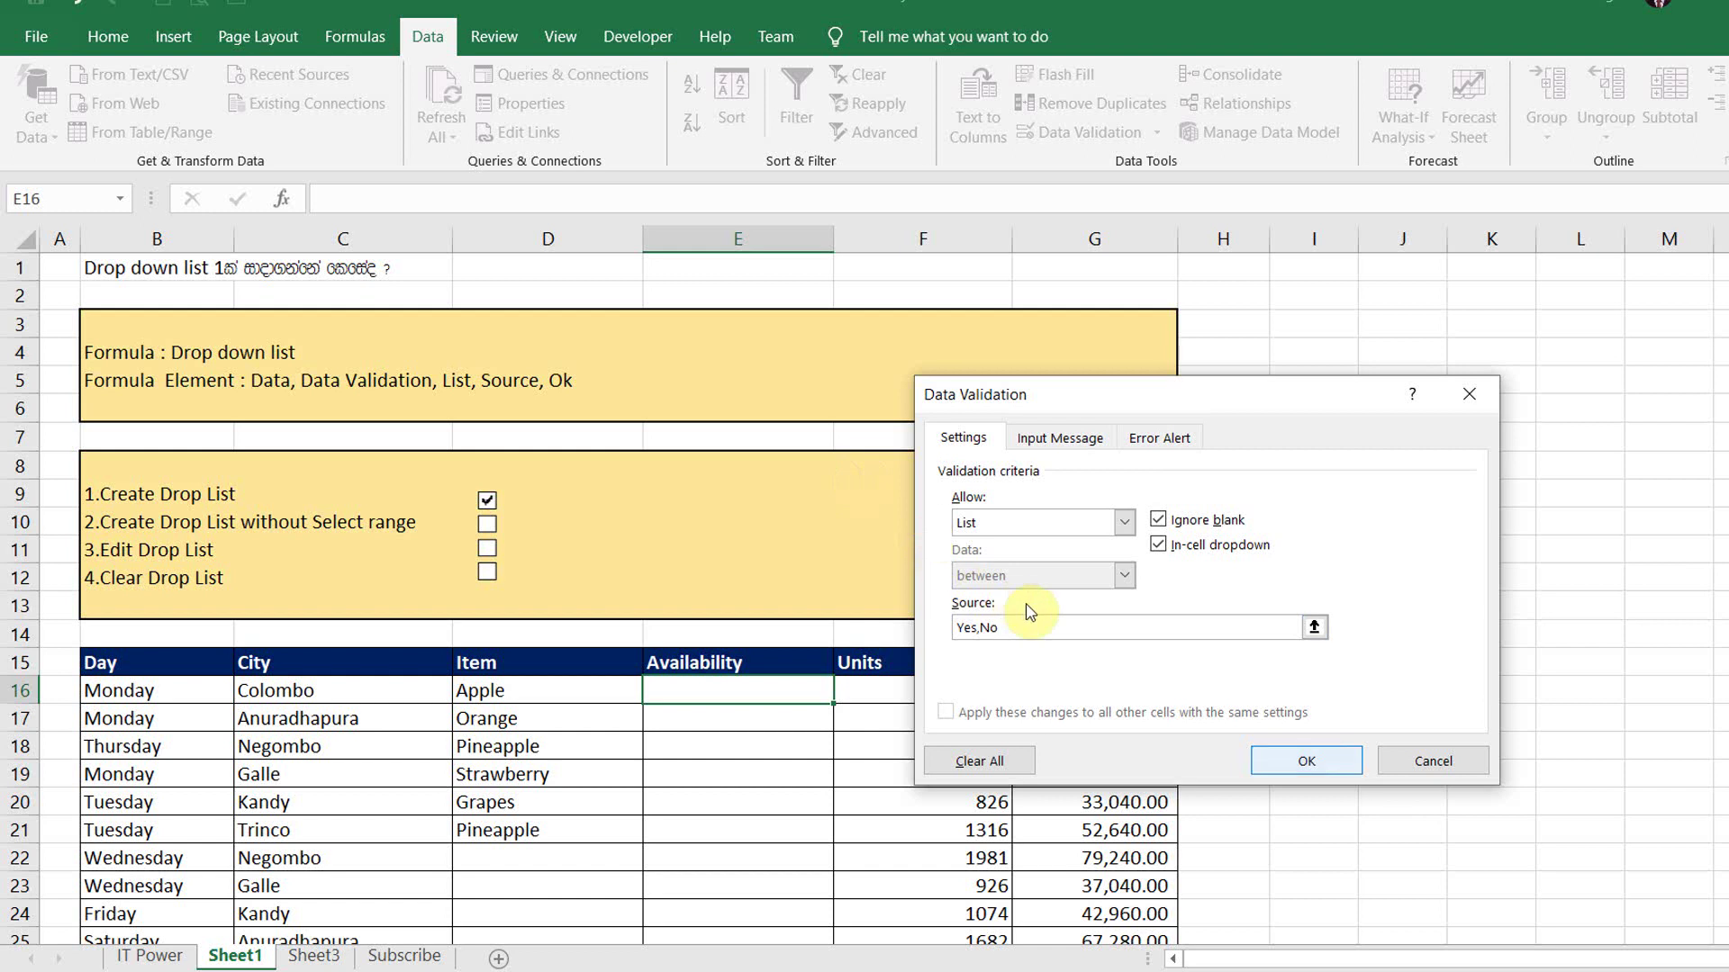
key(Return)
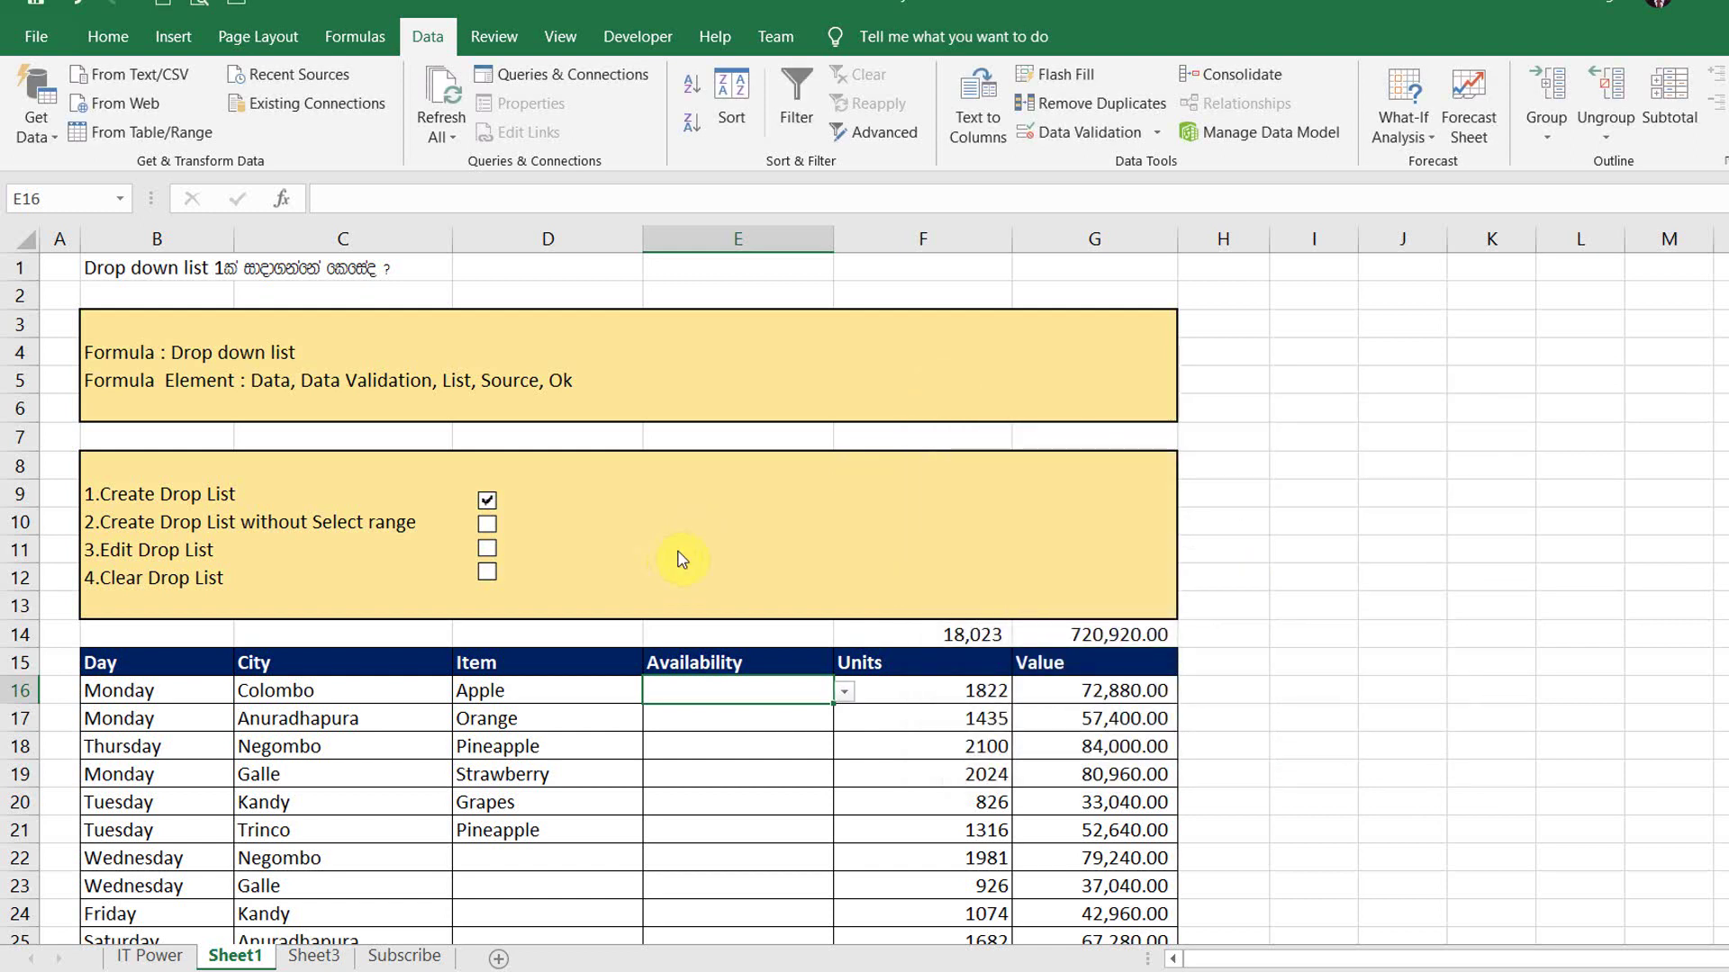
Step: Choose Yes from the drop-down list in E16 and fill it down the Availability column through E27
key(alt+Down)
key(Escape)
click(843, 692)
click(779, 749)
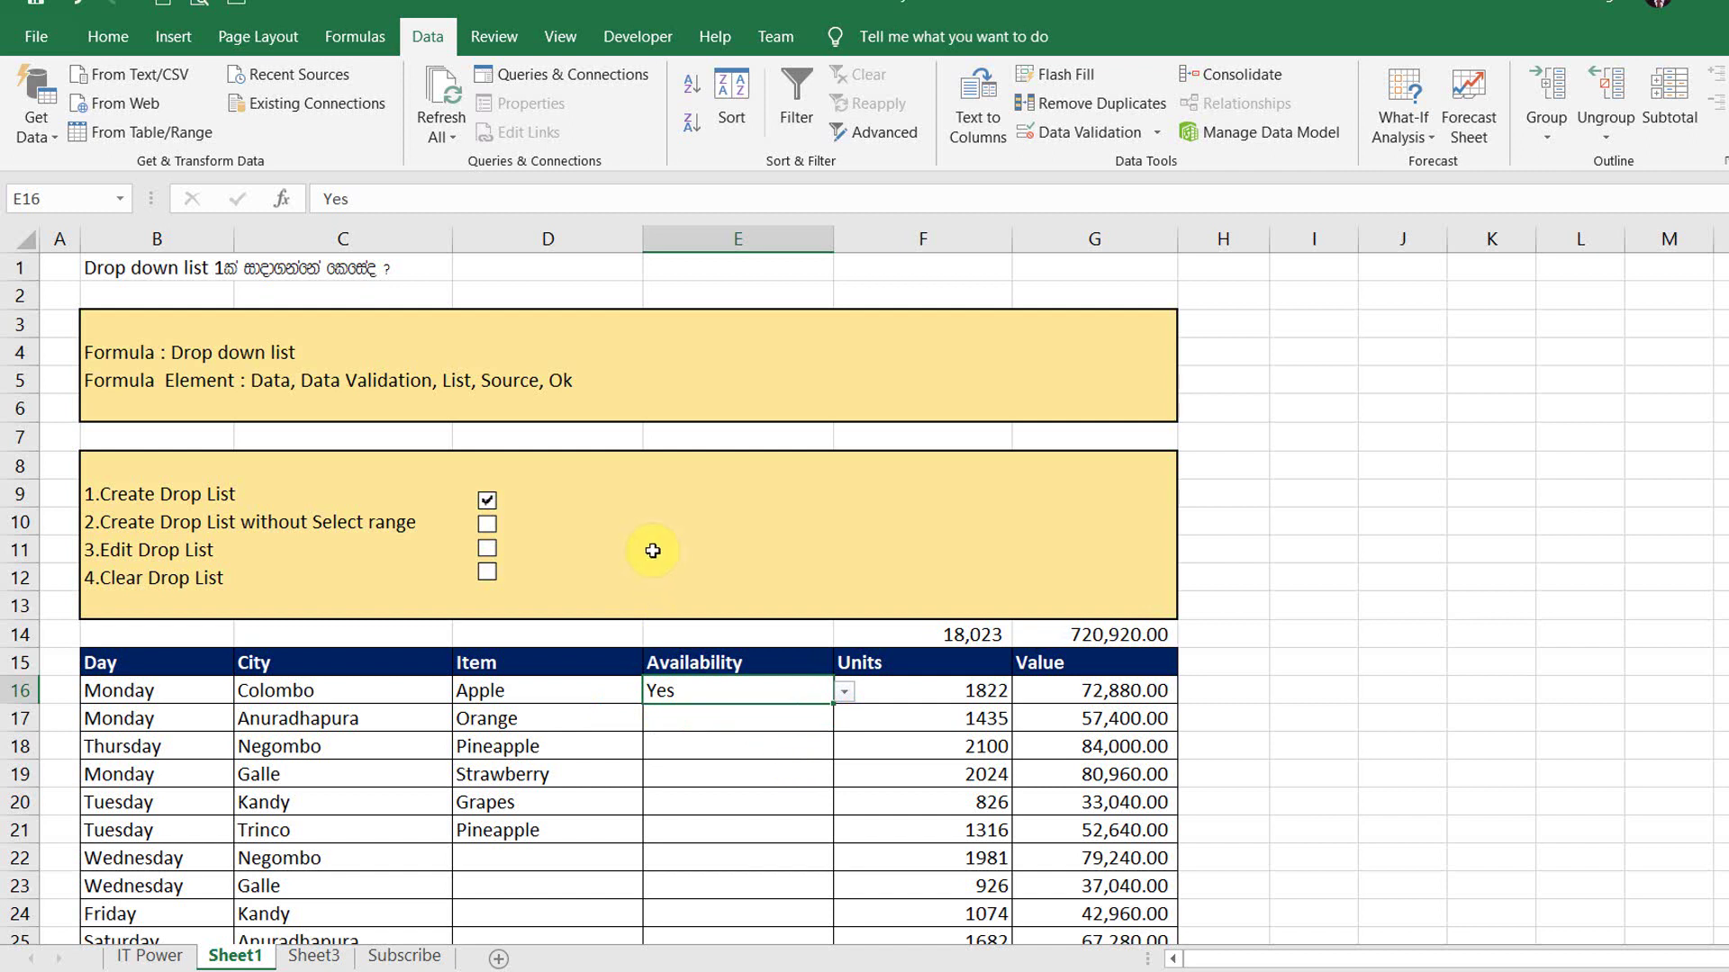
drag(833, 703, 634, 729)
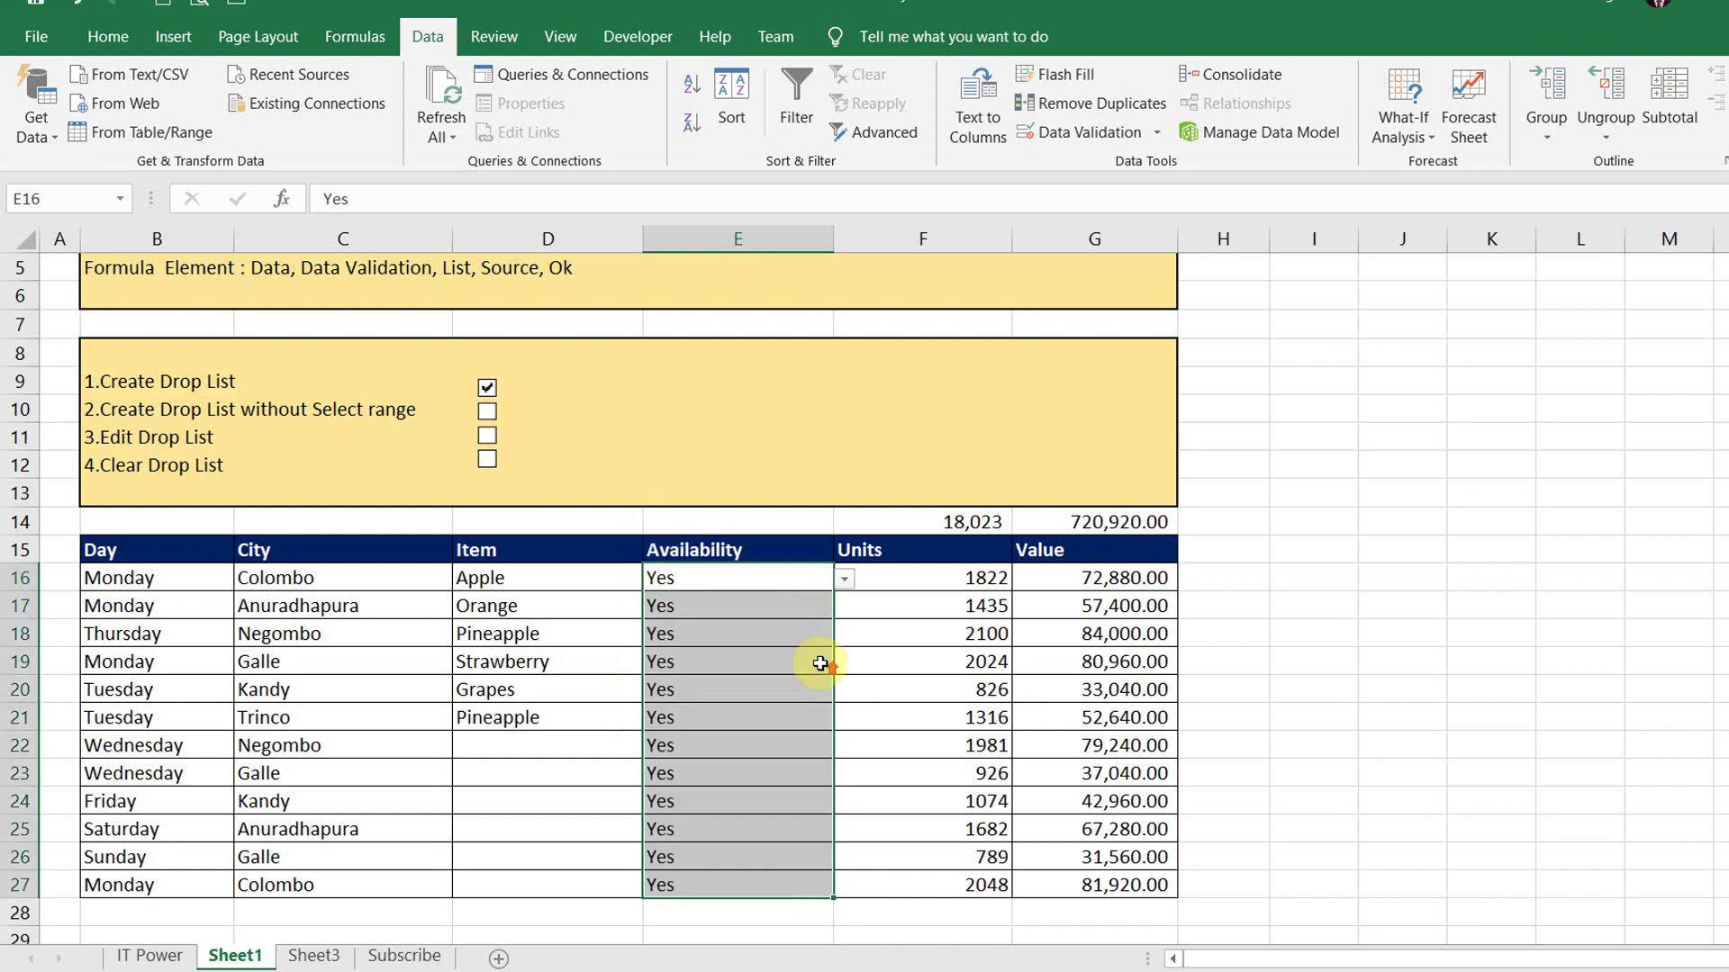
Step: Look over the source lists on Sheet3 and return to the table on Sheet1
scroll(819, 663, up, 2)
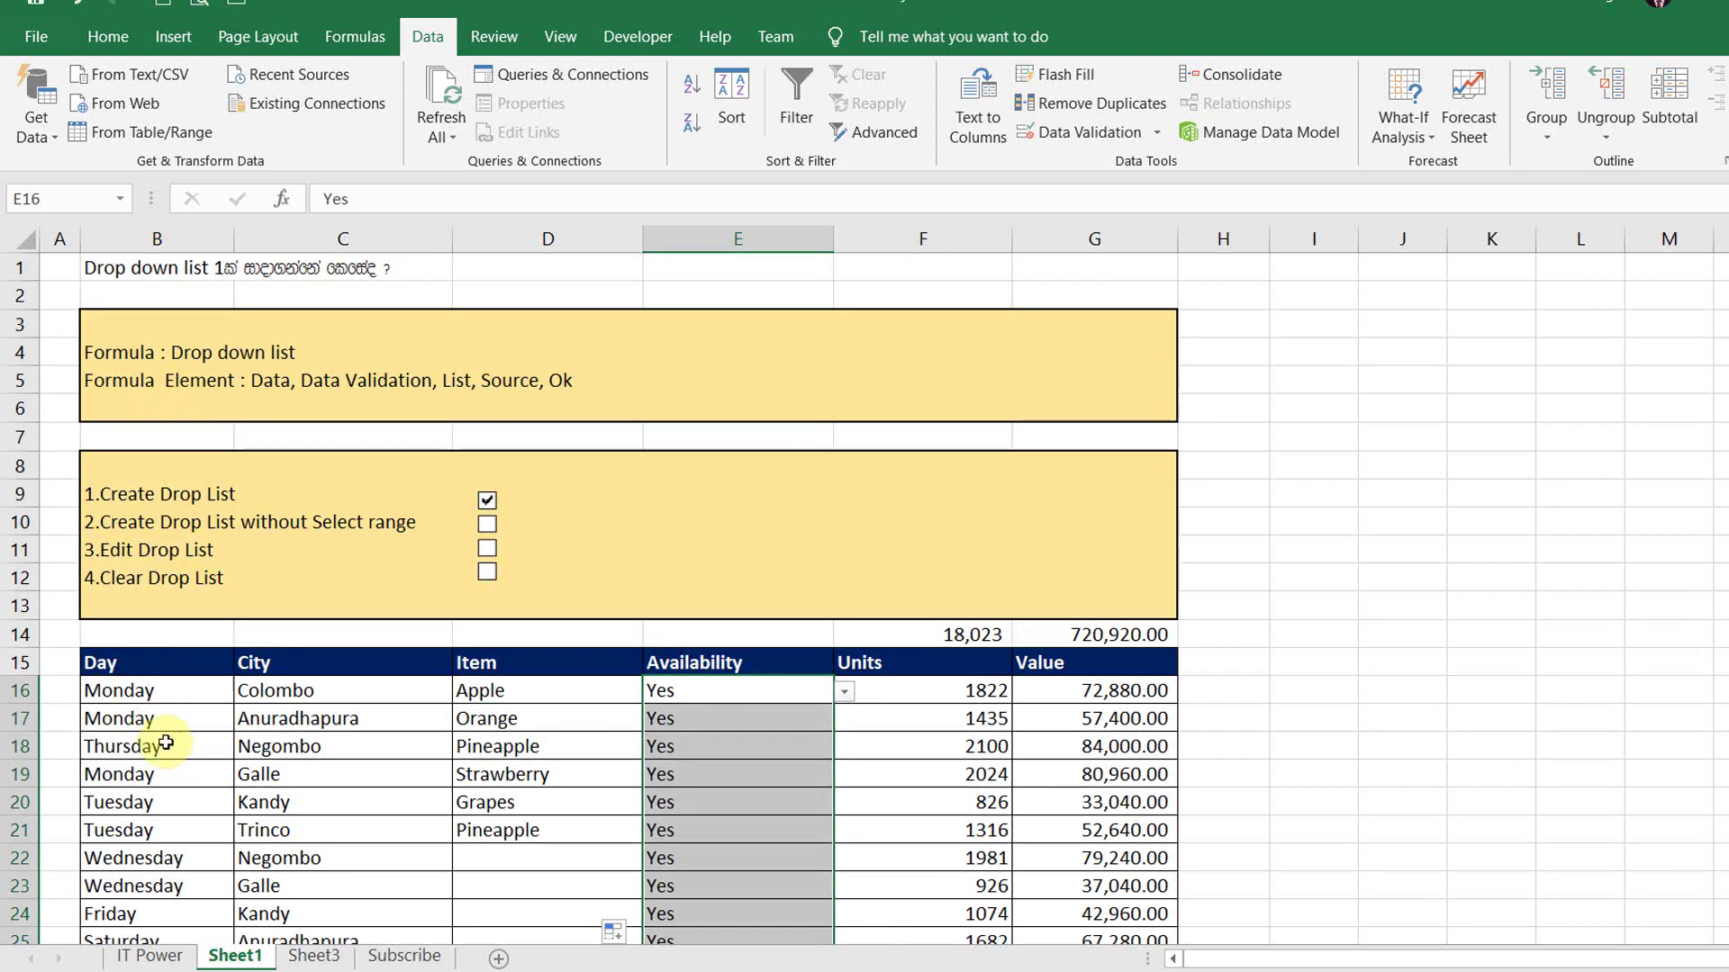
key(ctrl+Page_Down)
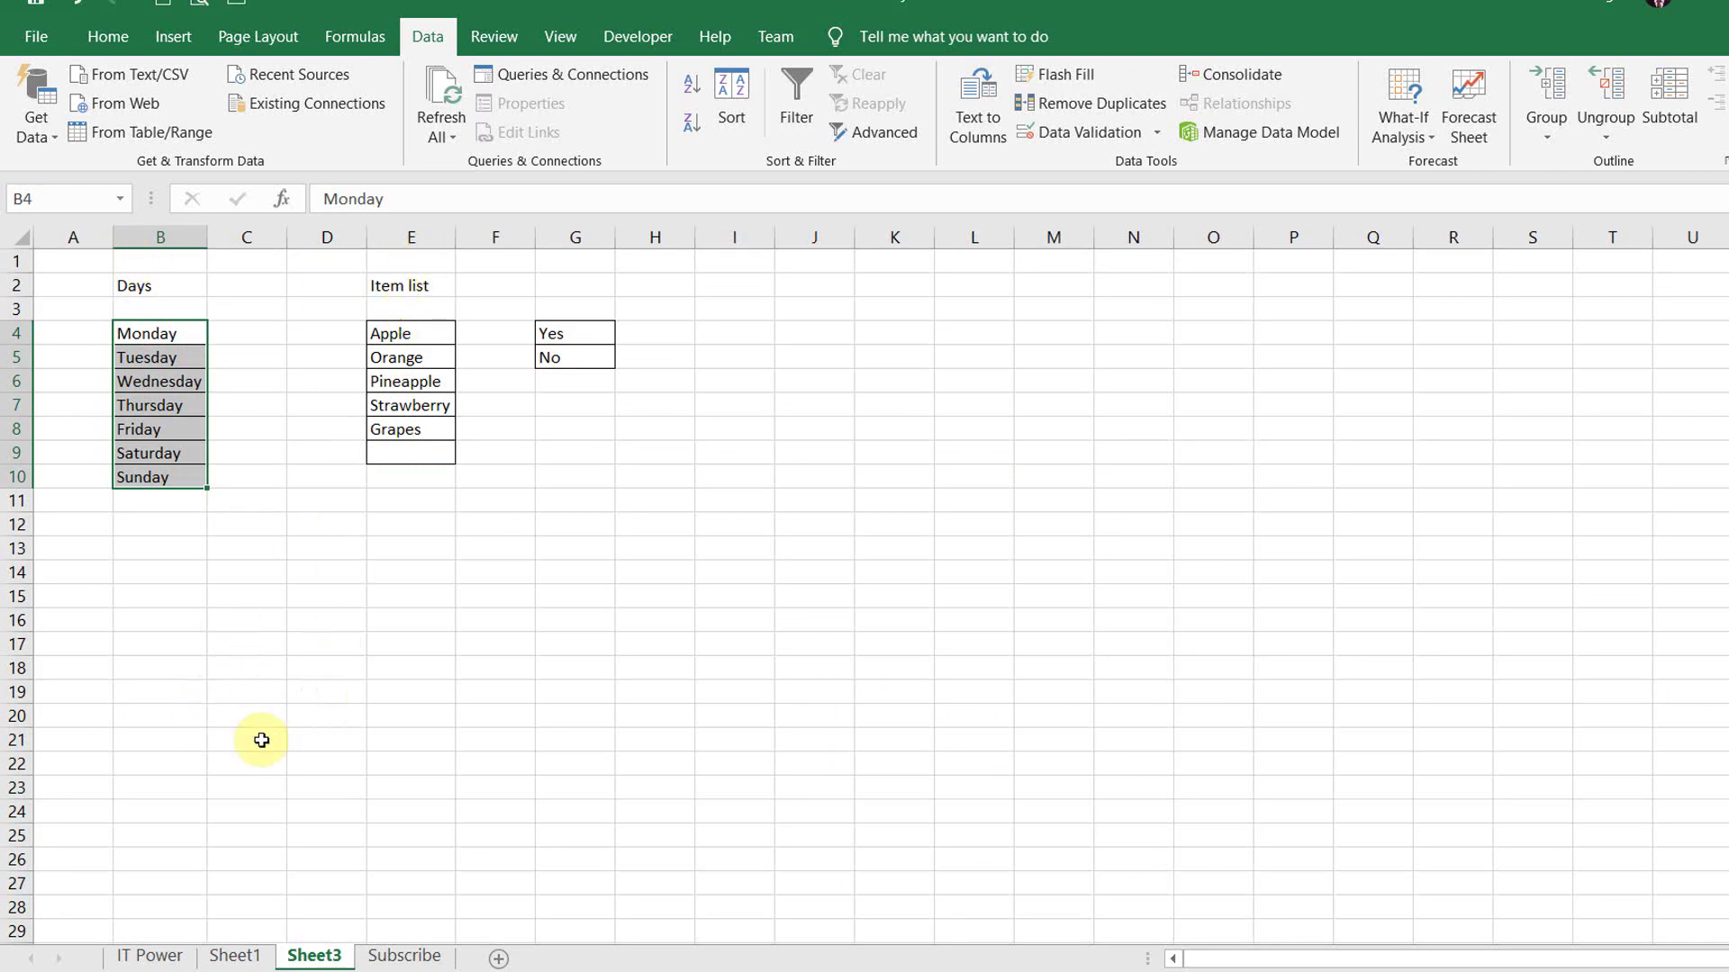
click(267, 958)
Step: Change the availability in E18 to No from its drop-down list
click(771, 690)
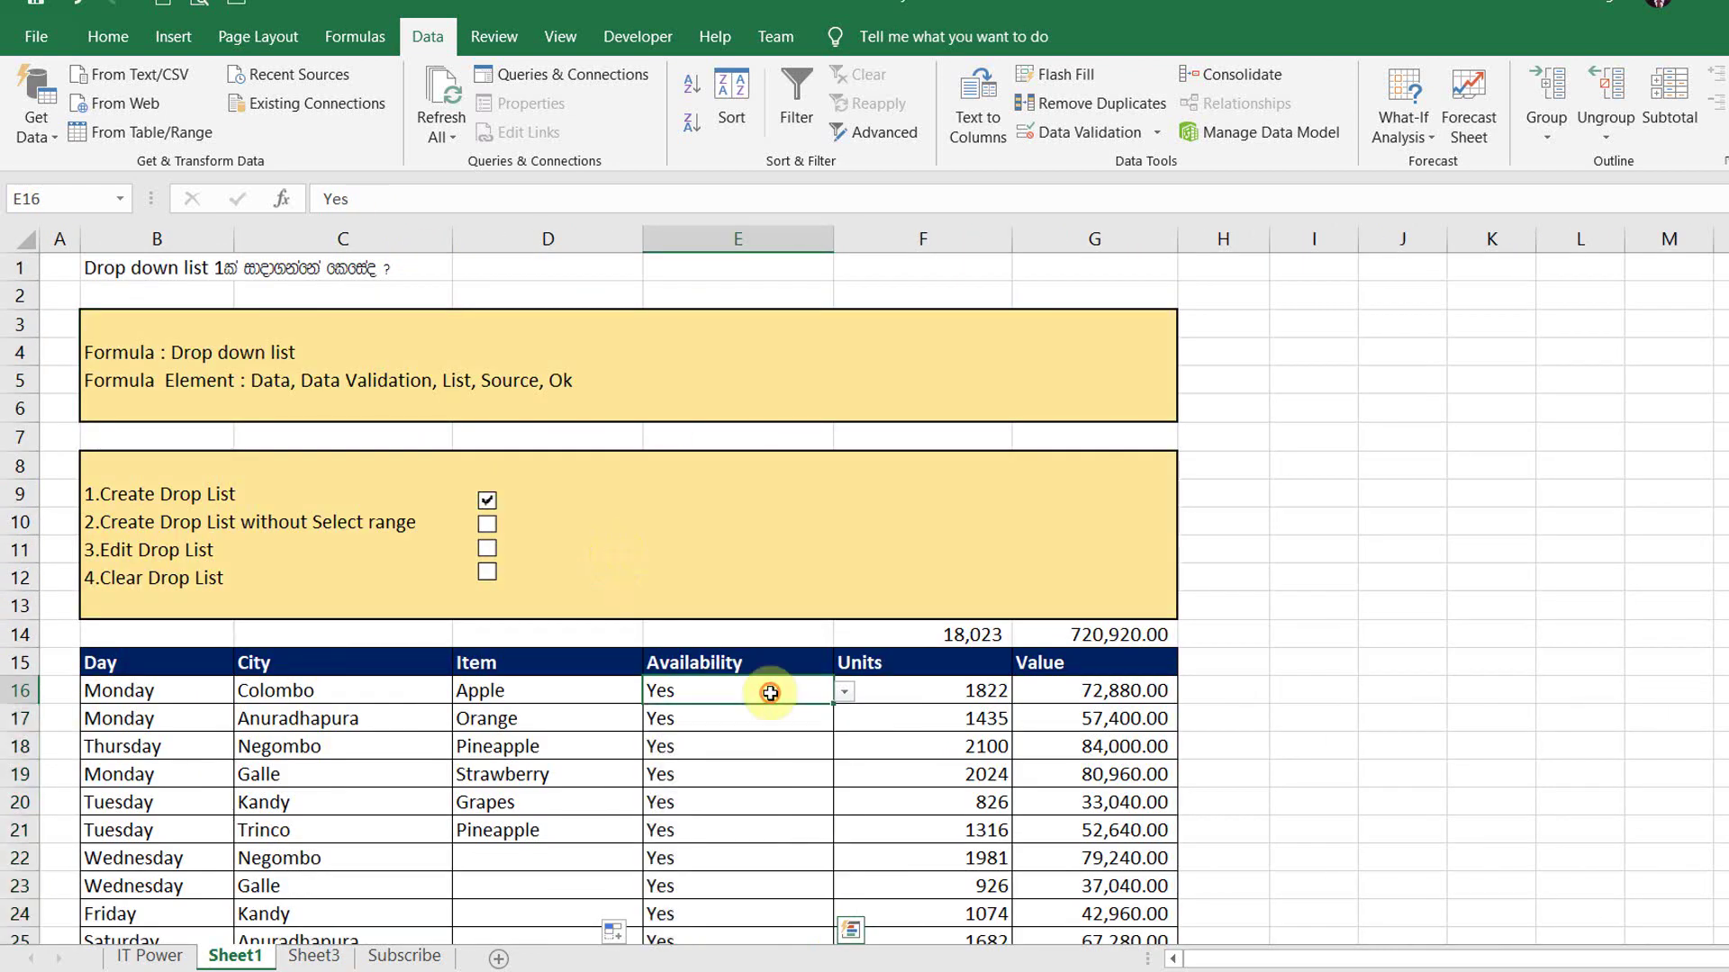
click(781, 740)
click(843, 748)
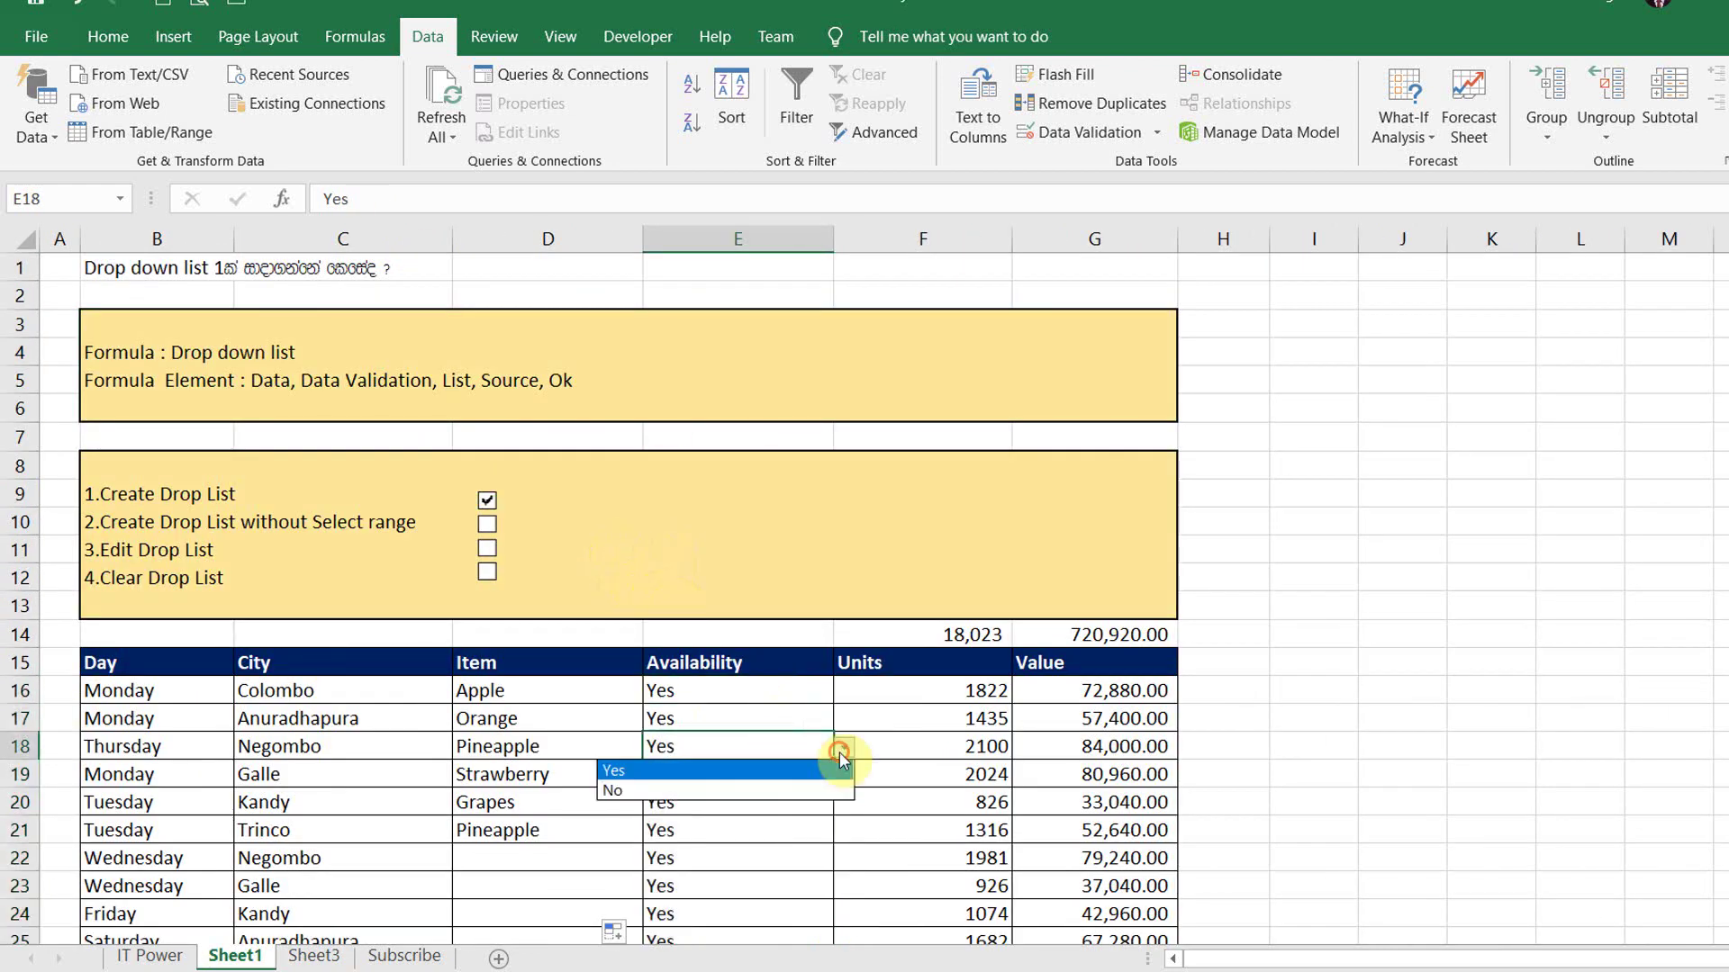
click(733, 792)
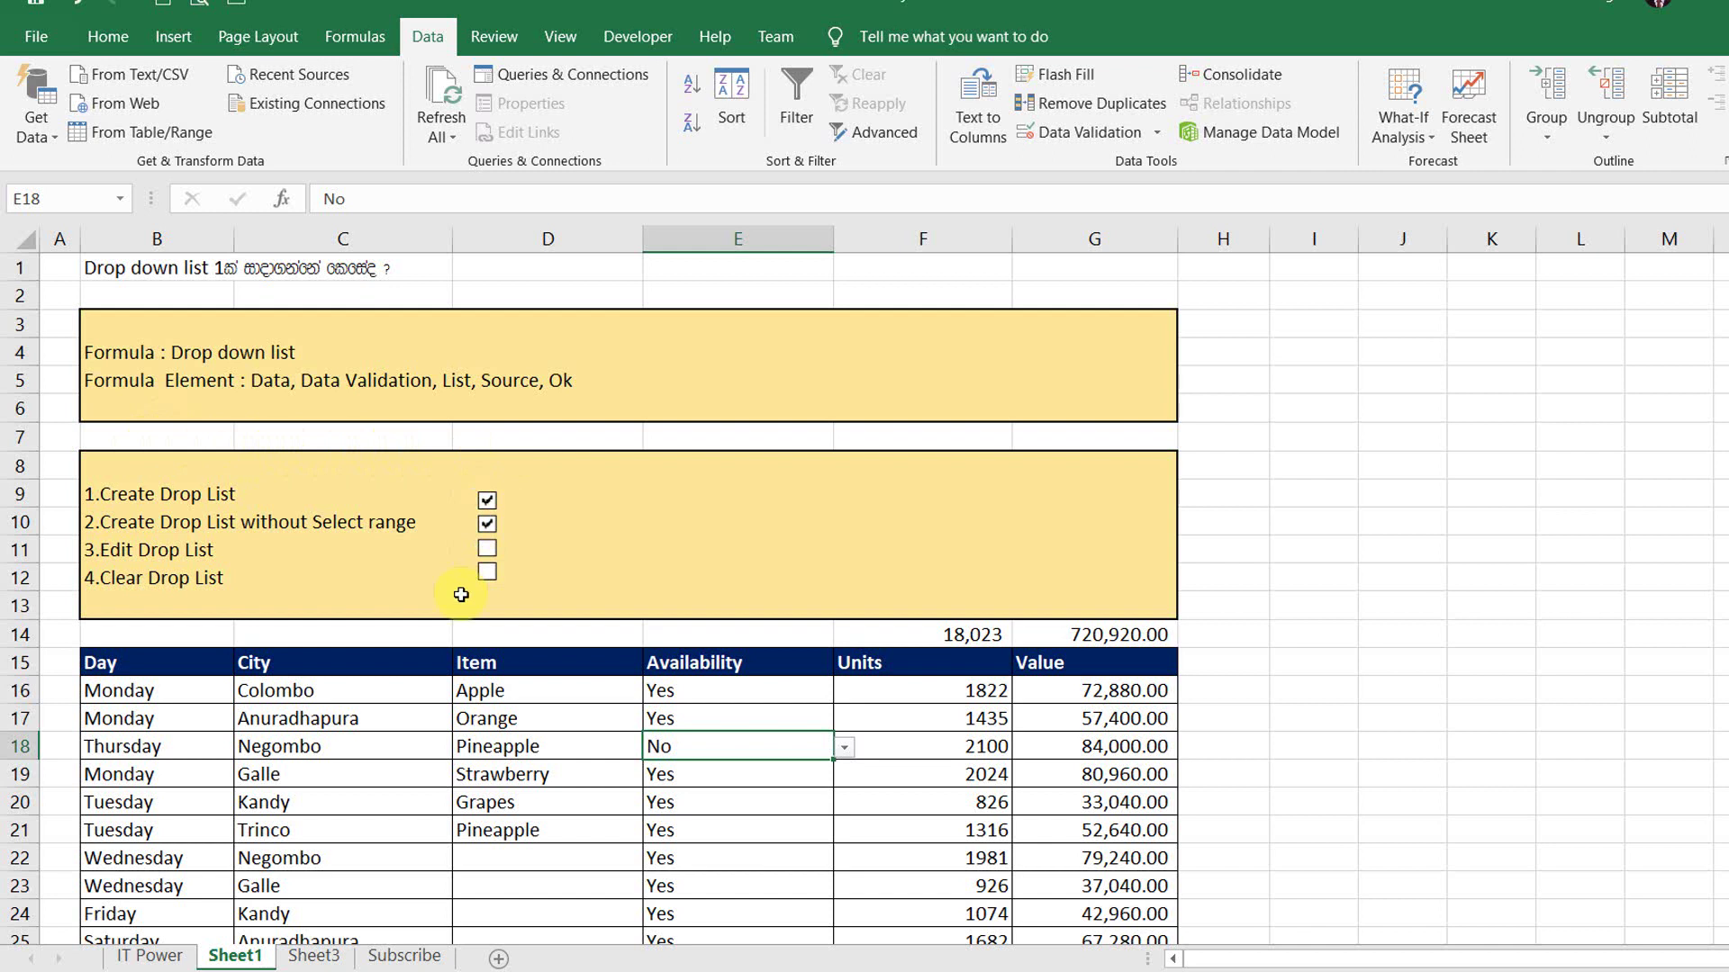
Step: Select the items in D16:D21 and change D16 to Strawberry from its drop-down list
click(576, 748)
drag(548, 691, 547, 834)
click(654, 690)
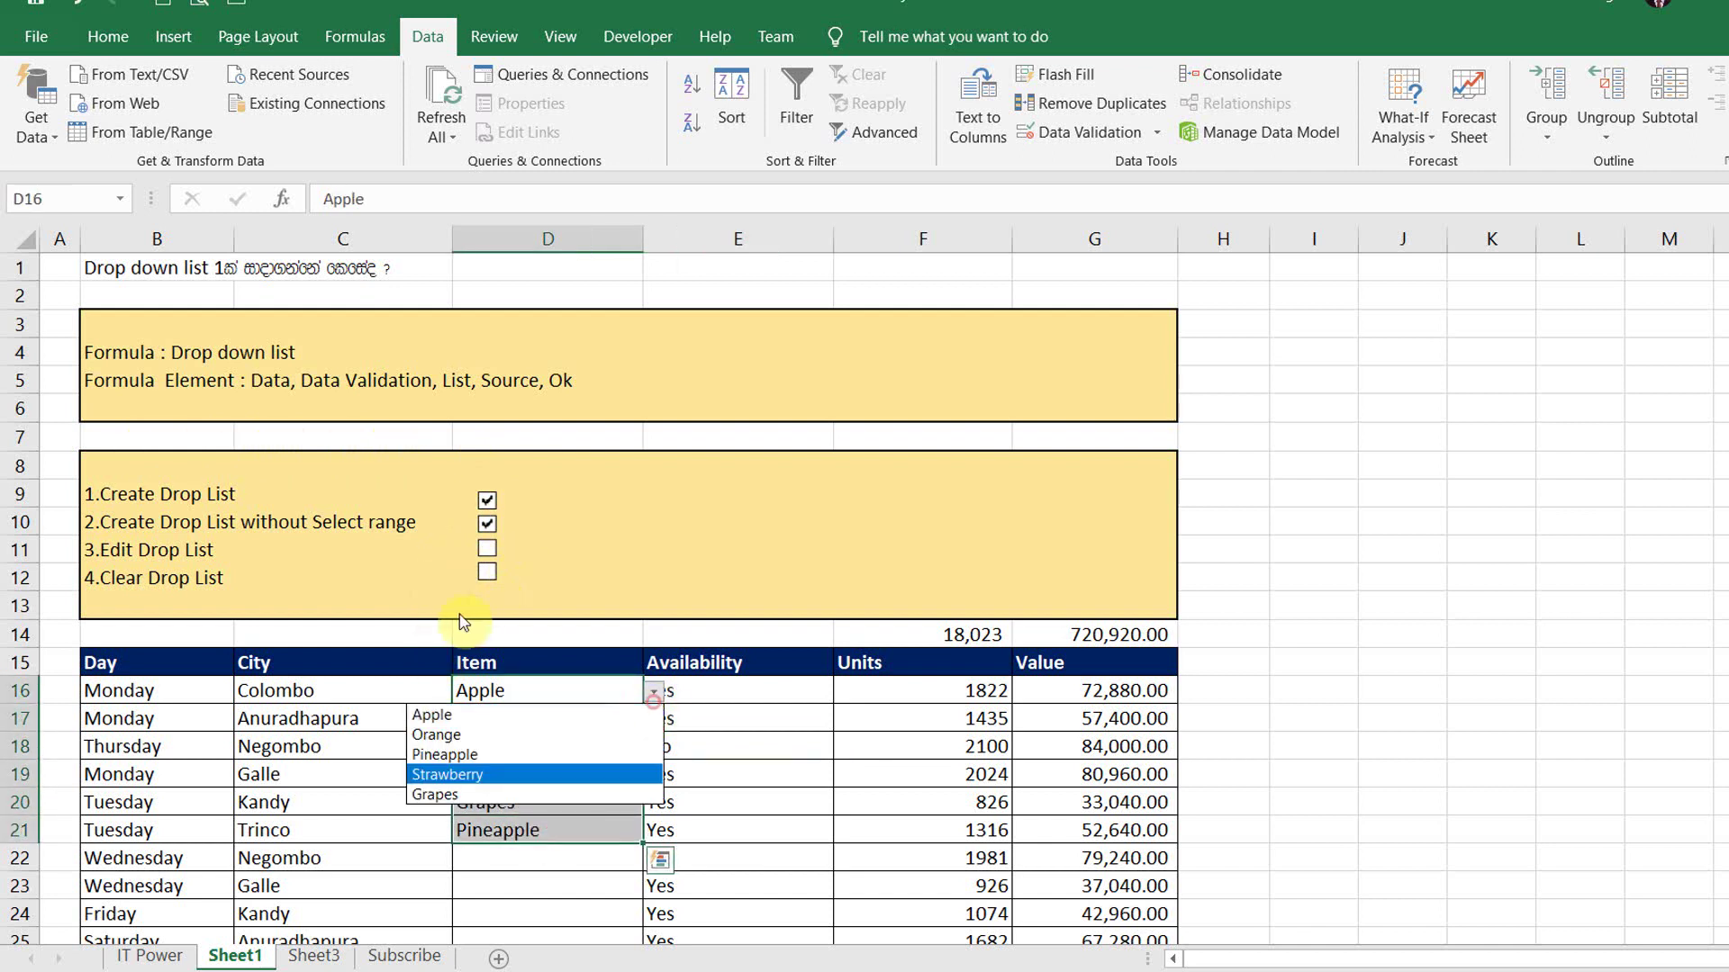
click(579, 768)
Step: Try to enter Banana as the item in D22
scroll(461, 599, down, 3)
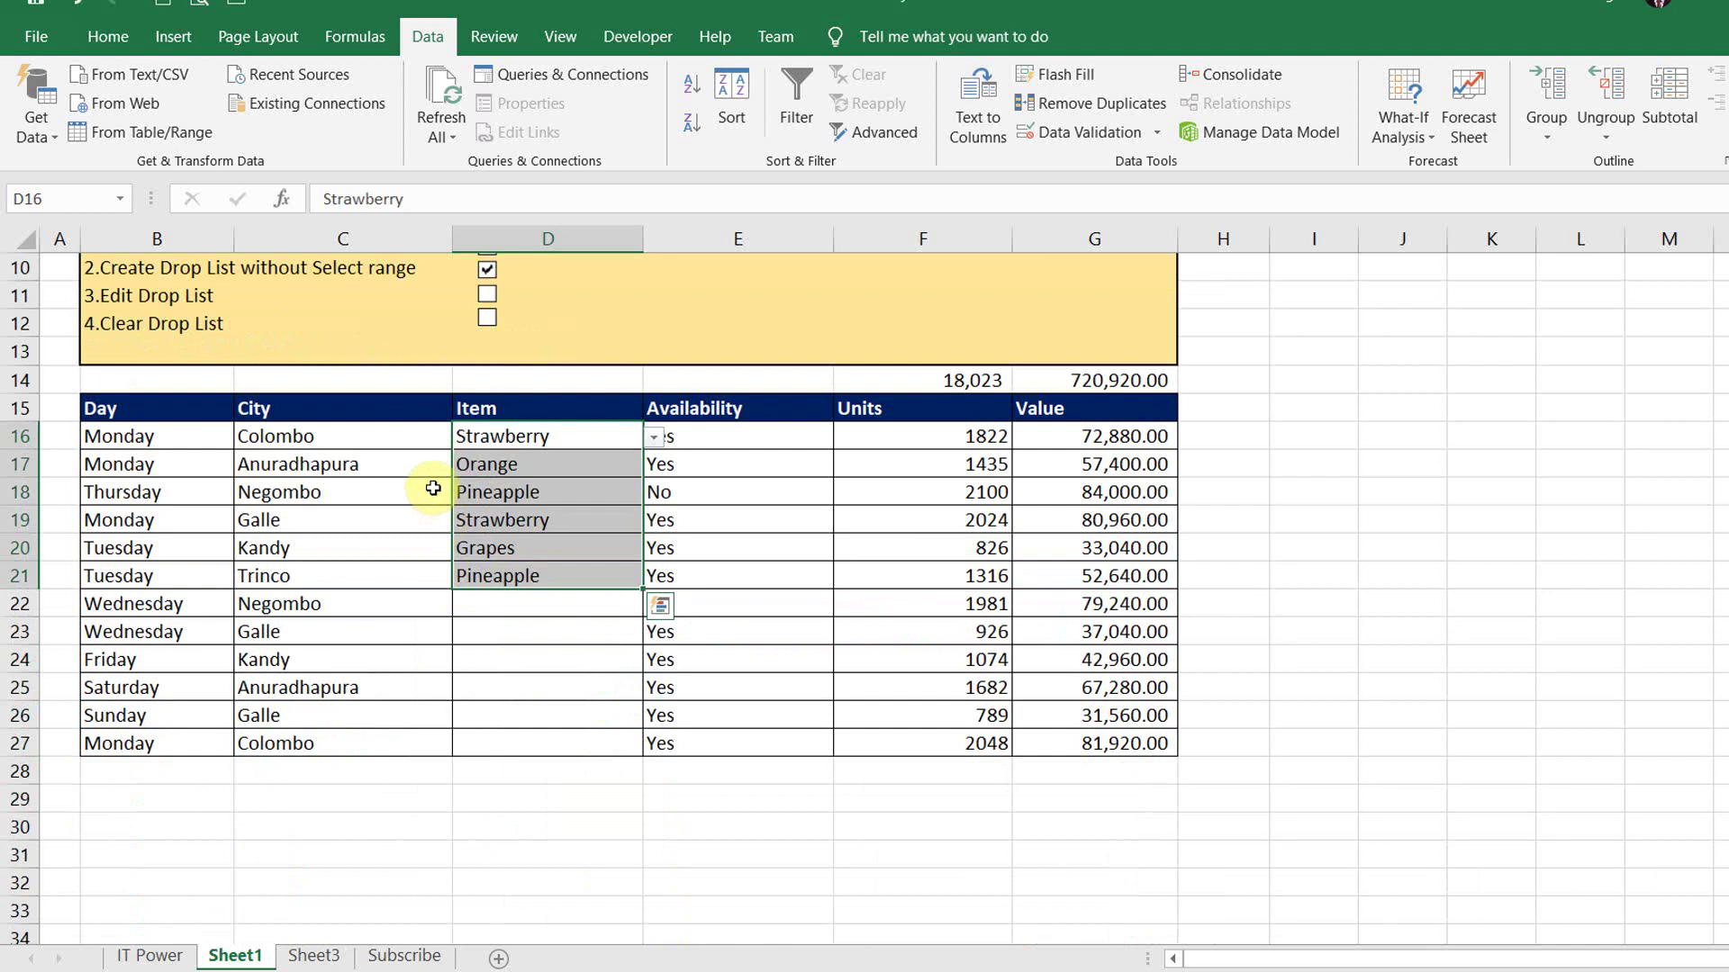
click(537, 602)
text(Banana)
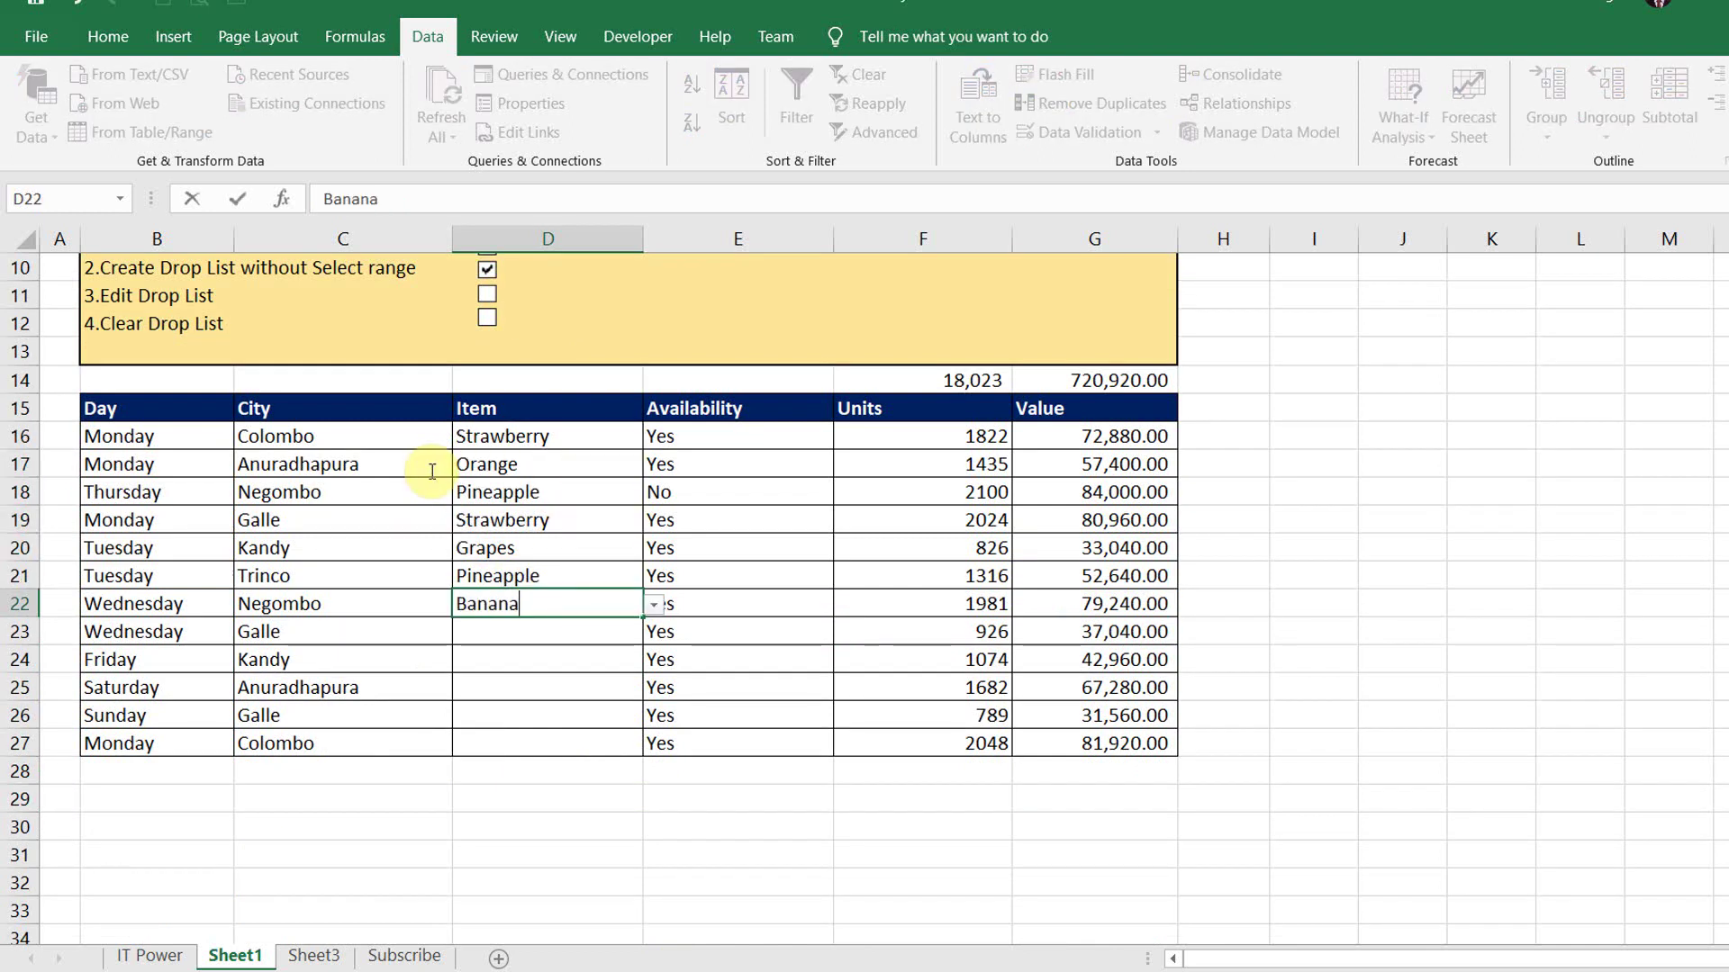
key(Return)
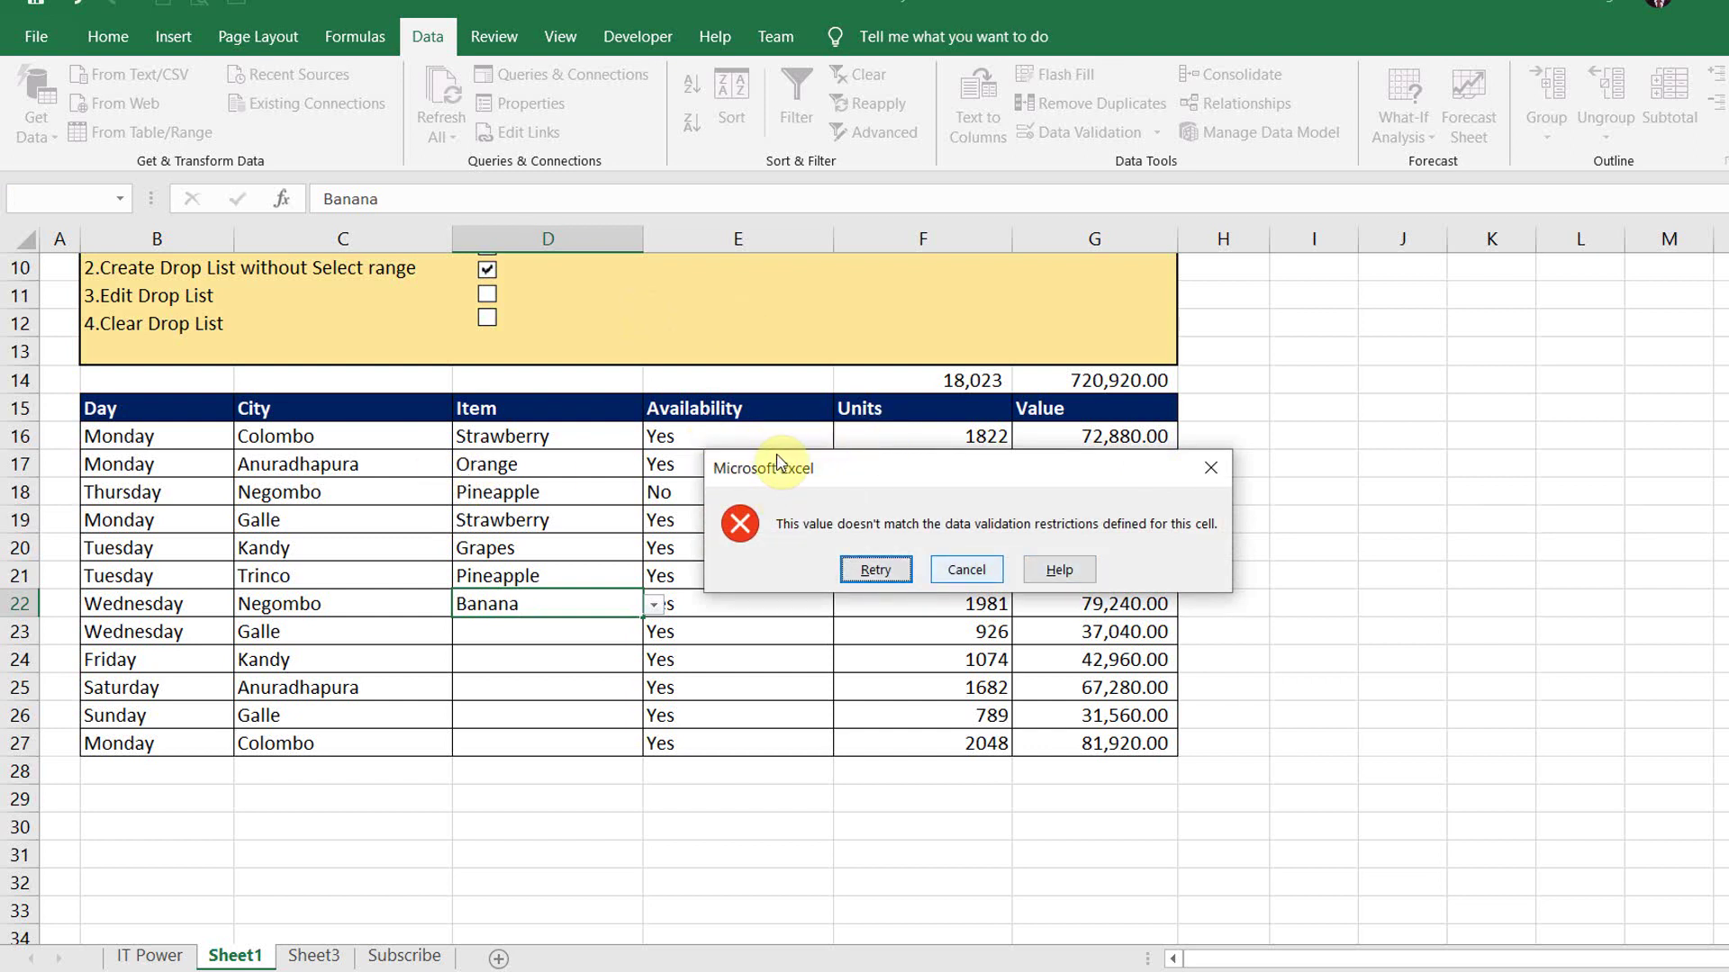
click(966, 569)
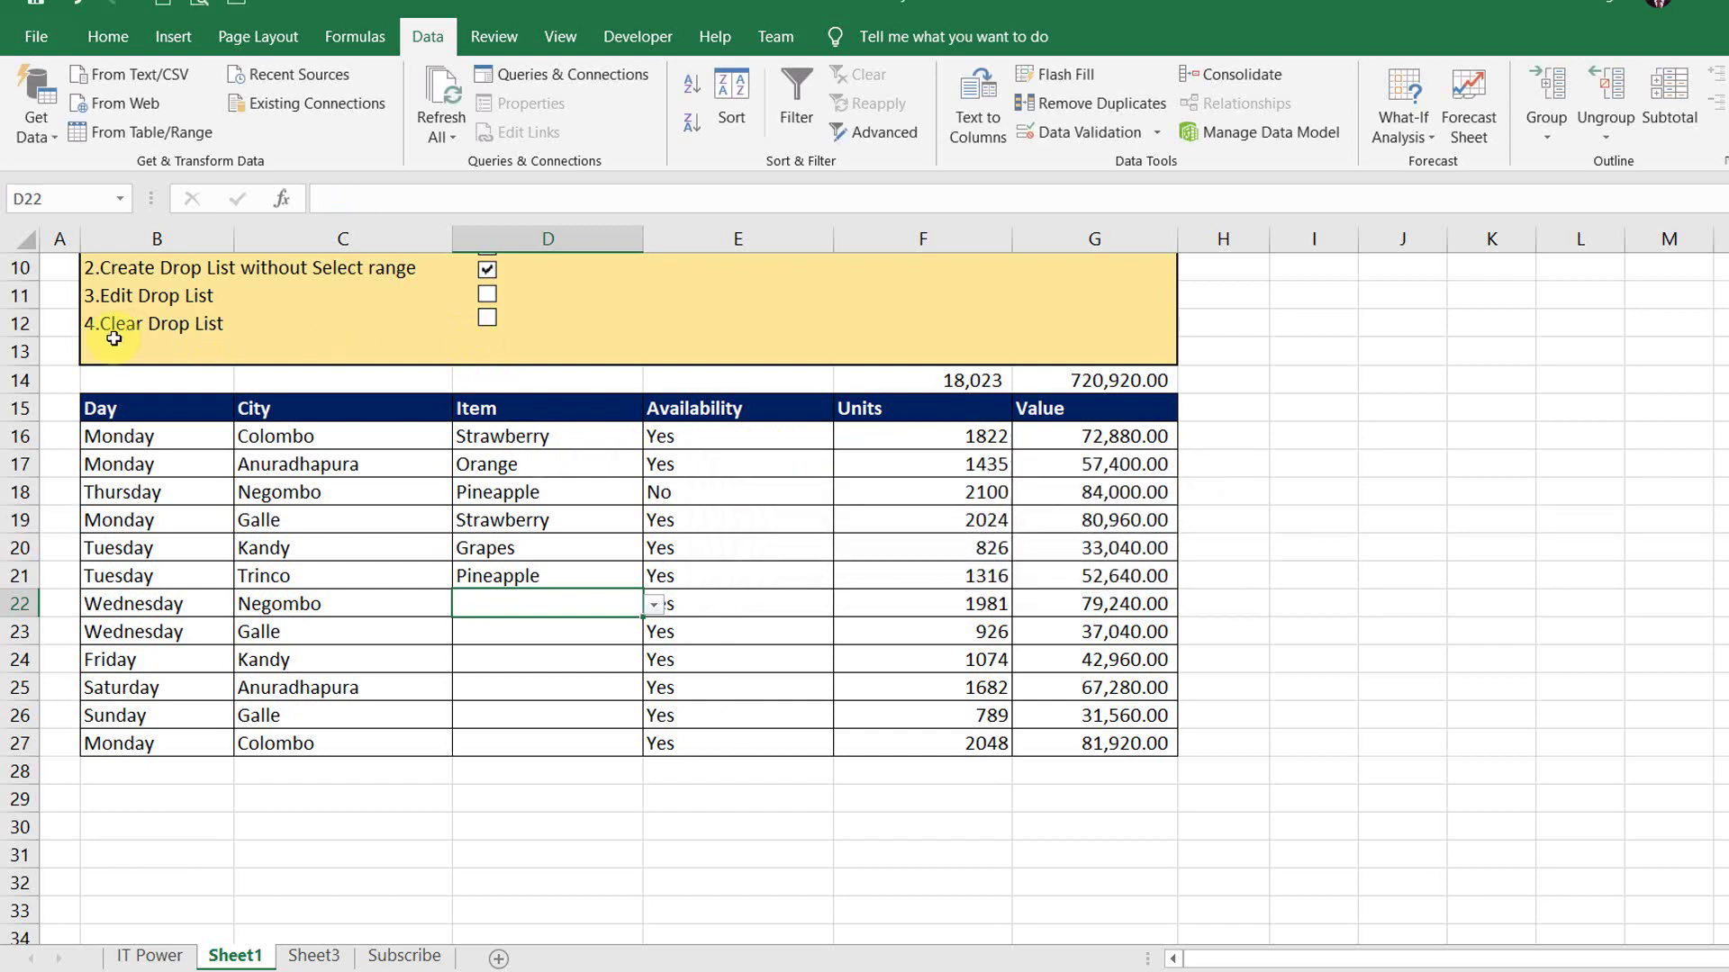
Step: Compare the Item entries in D16:D21 with the source list in E4:E9 on Sheet3, then return to D22
click(571, 437)
key(ctrl+shift+Down)
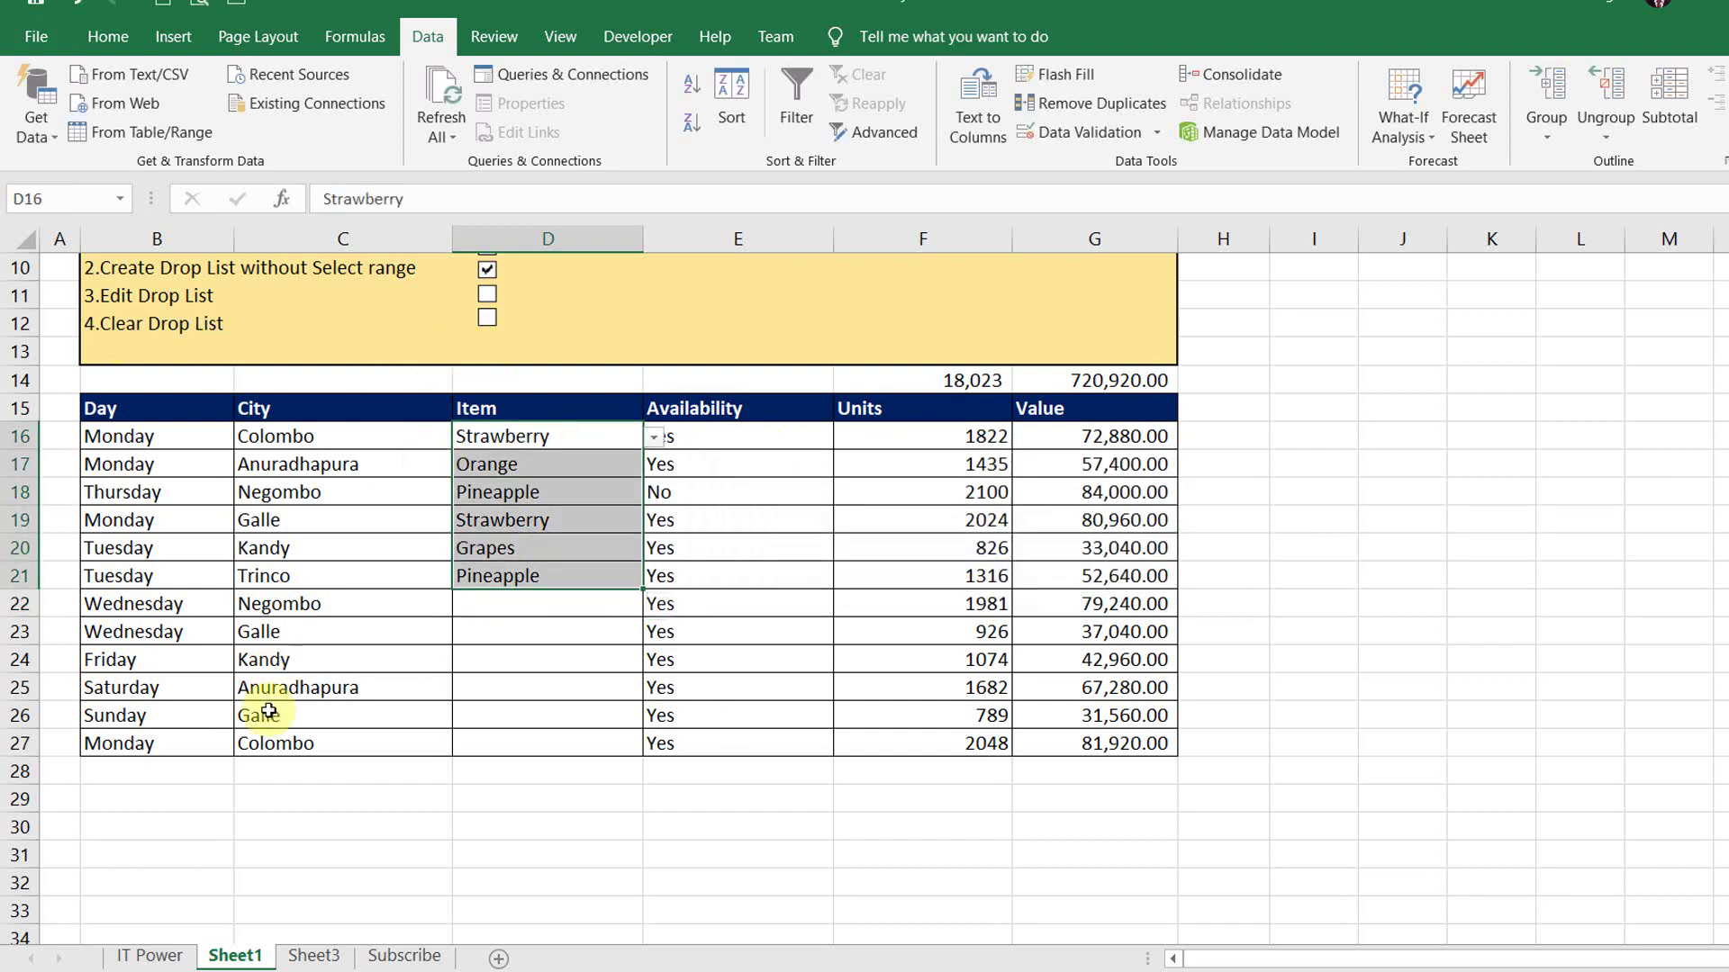
click(317, 956)
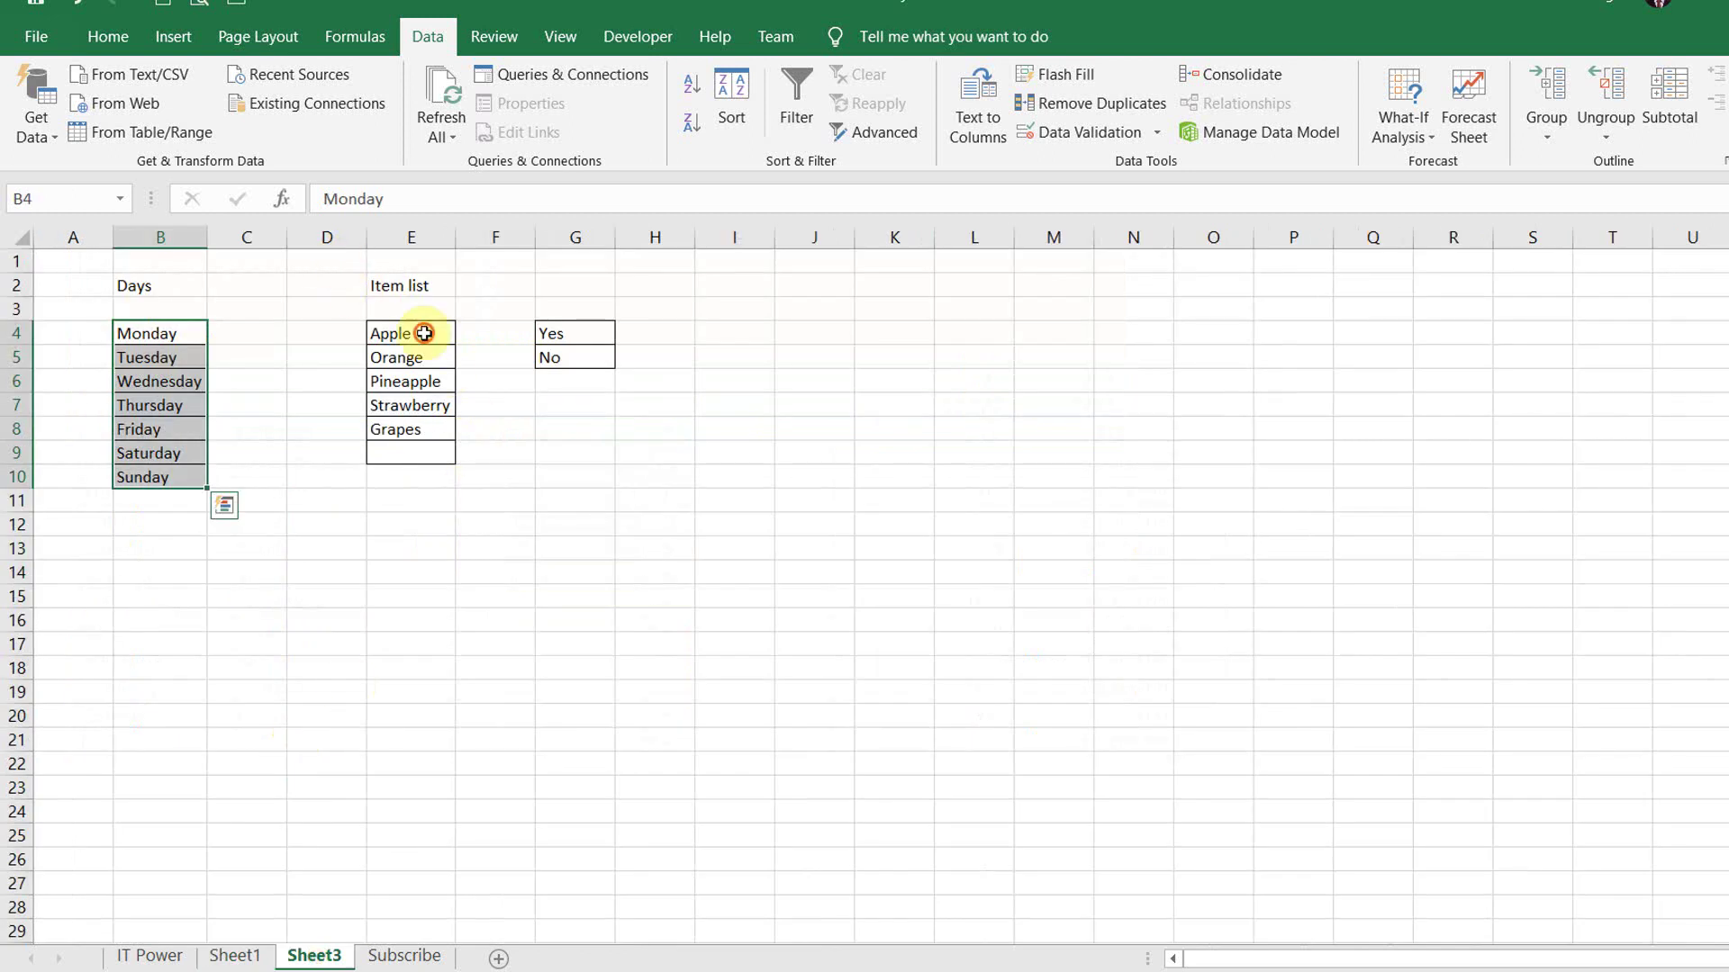
drag(428, 335, 415, 453)
key(ctrl+Page_Up)
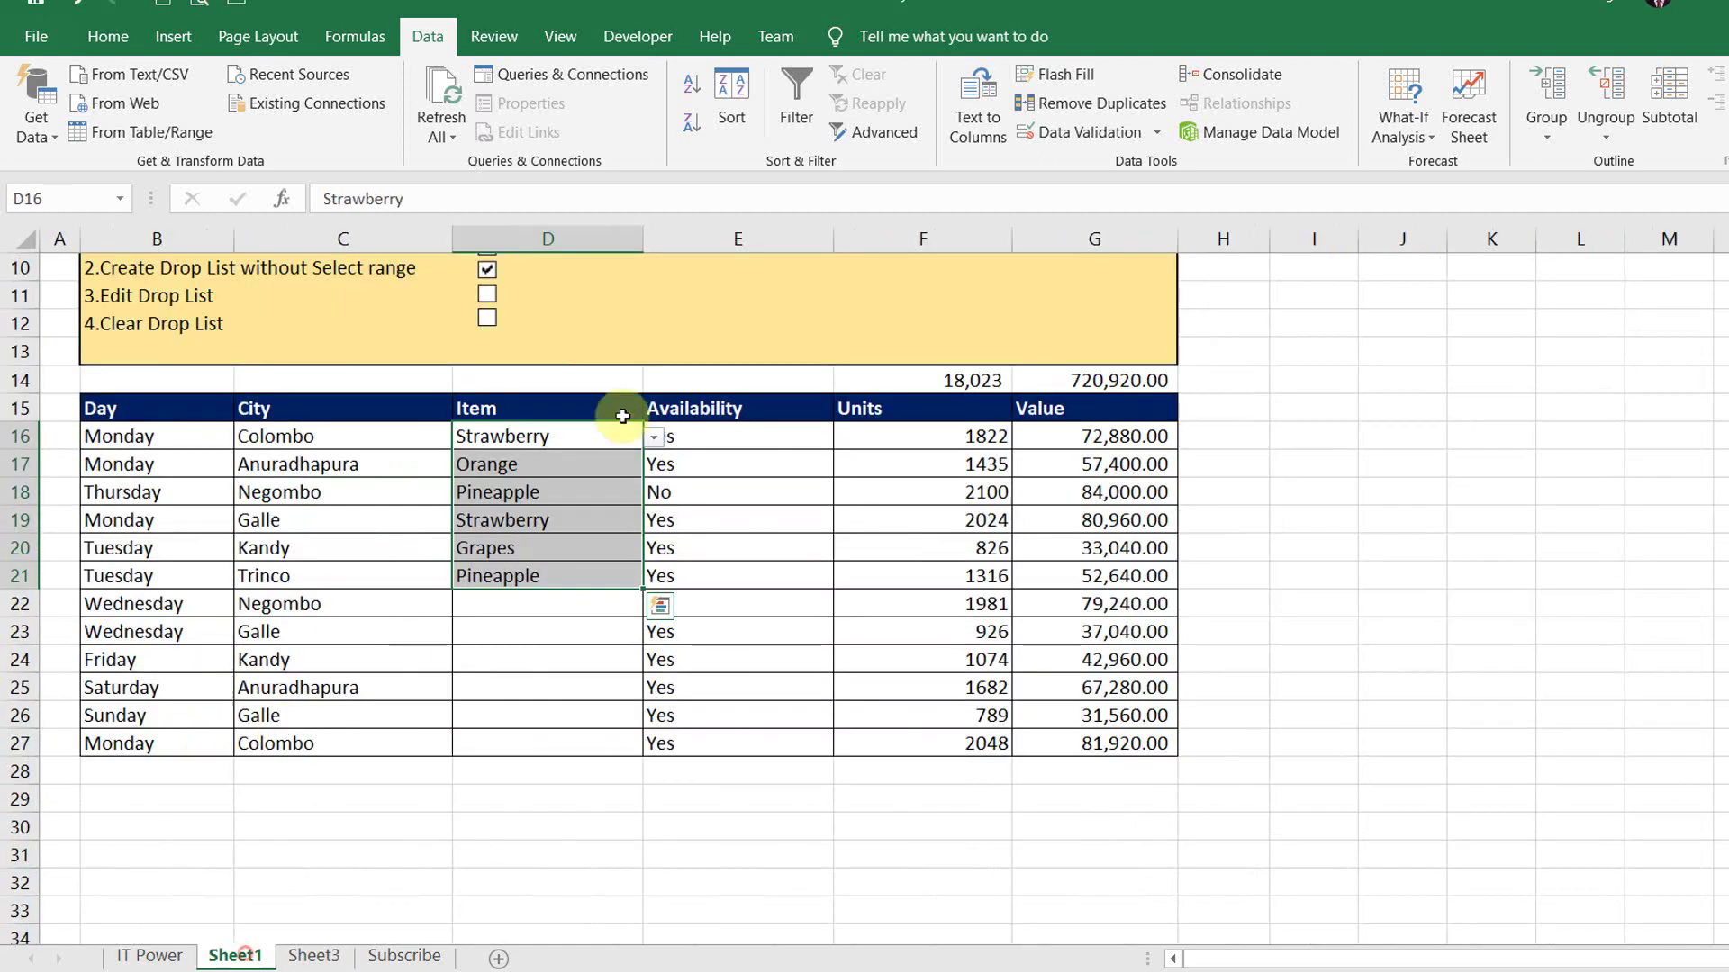
key(Down)
click(576, 608)
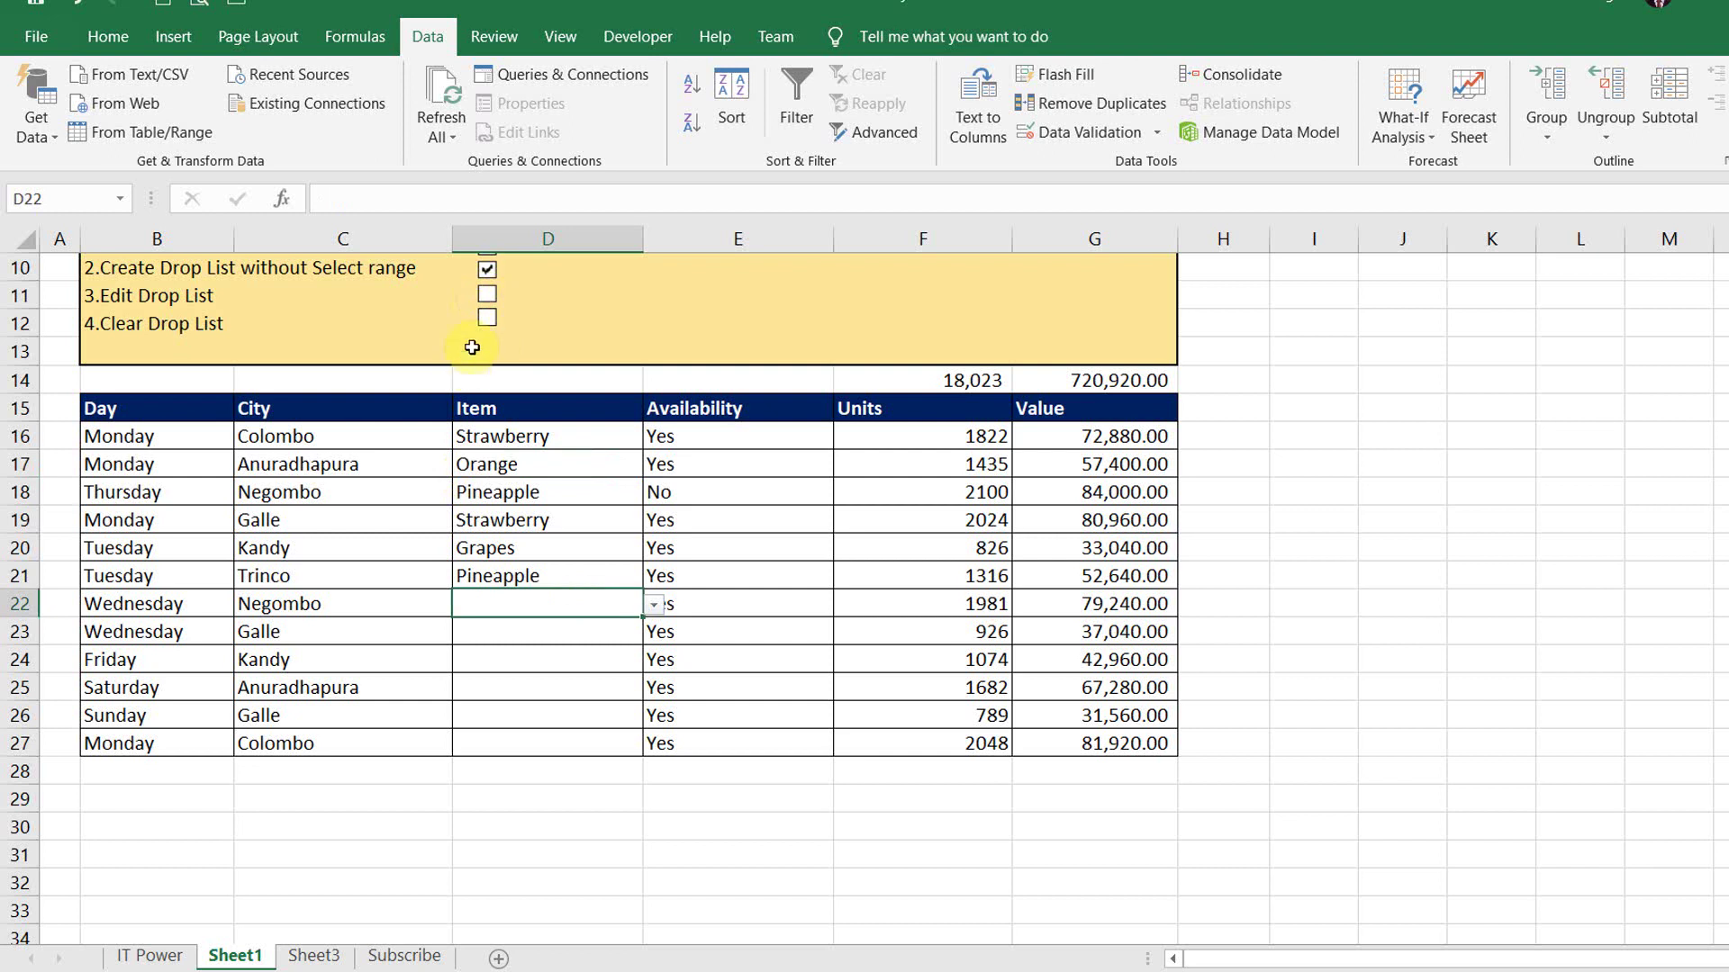
Step: Add Banana to the Item list on Sheet3 in cell E9
click(313, 955)
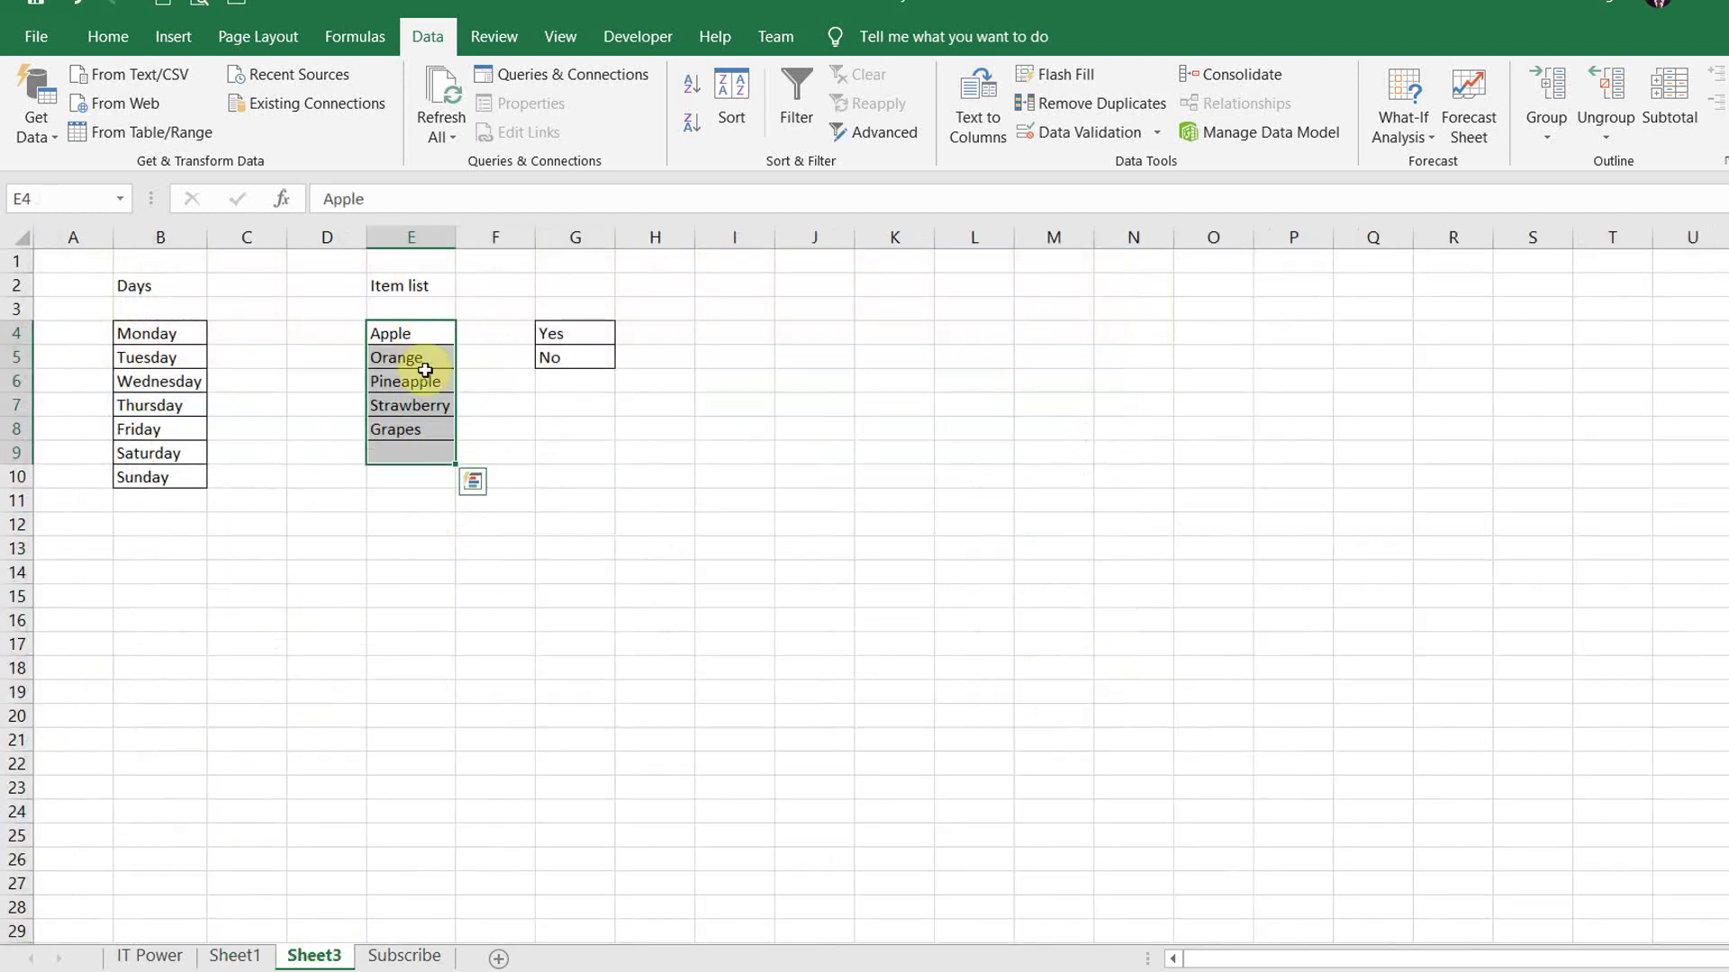
click(421, 457)
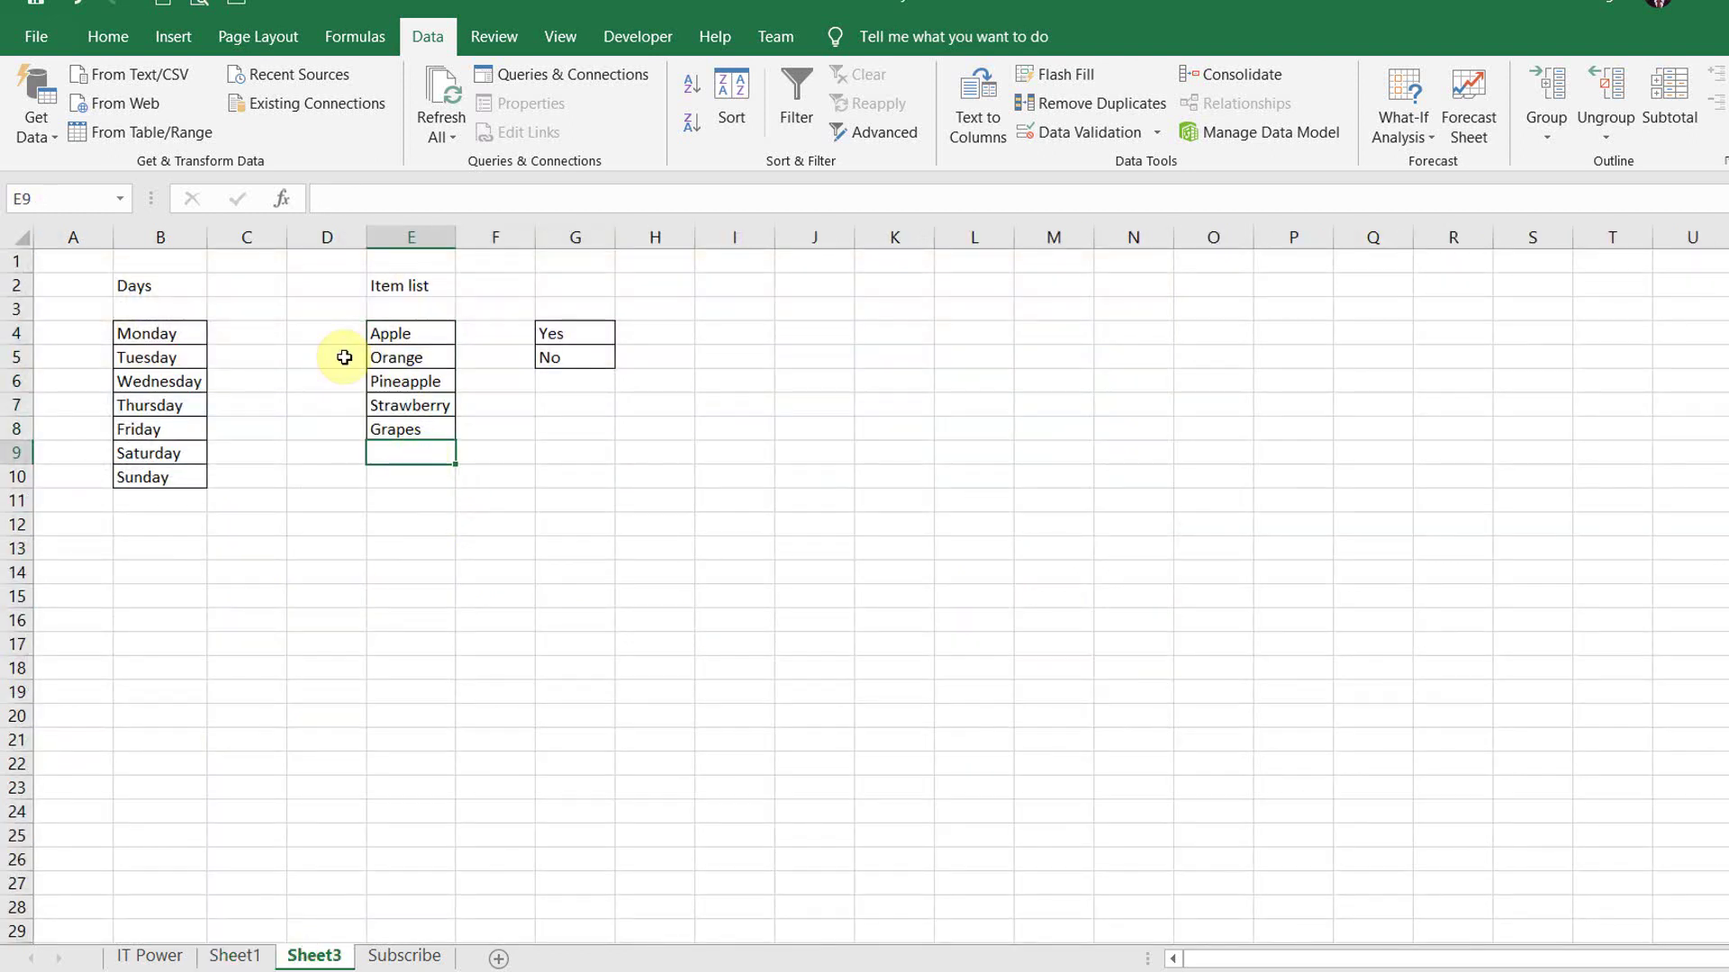
text(Banana)
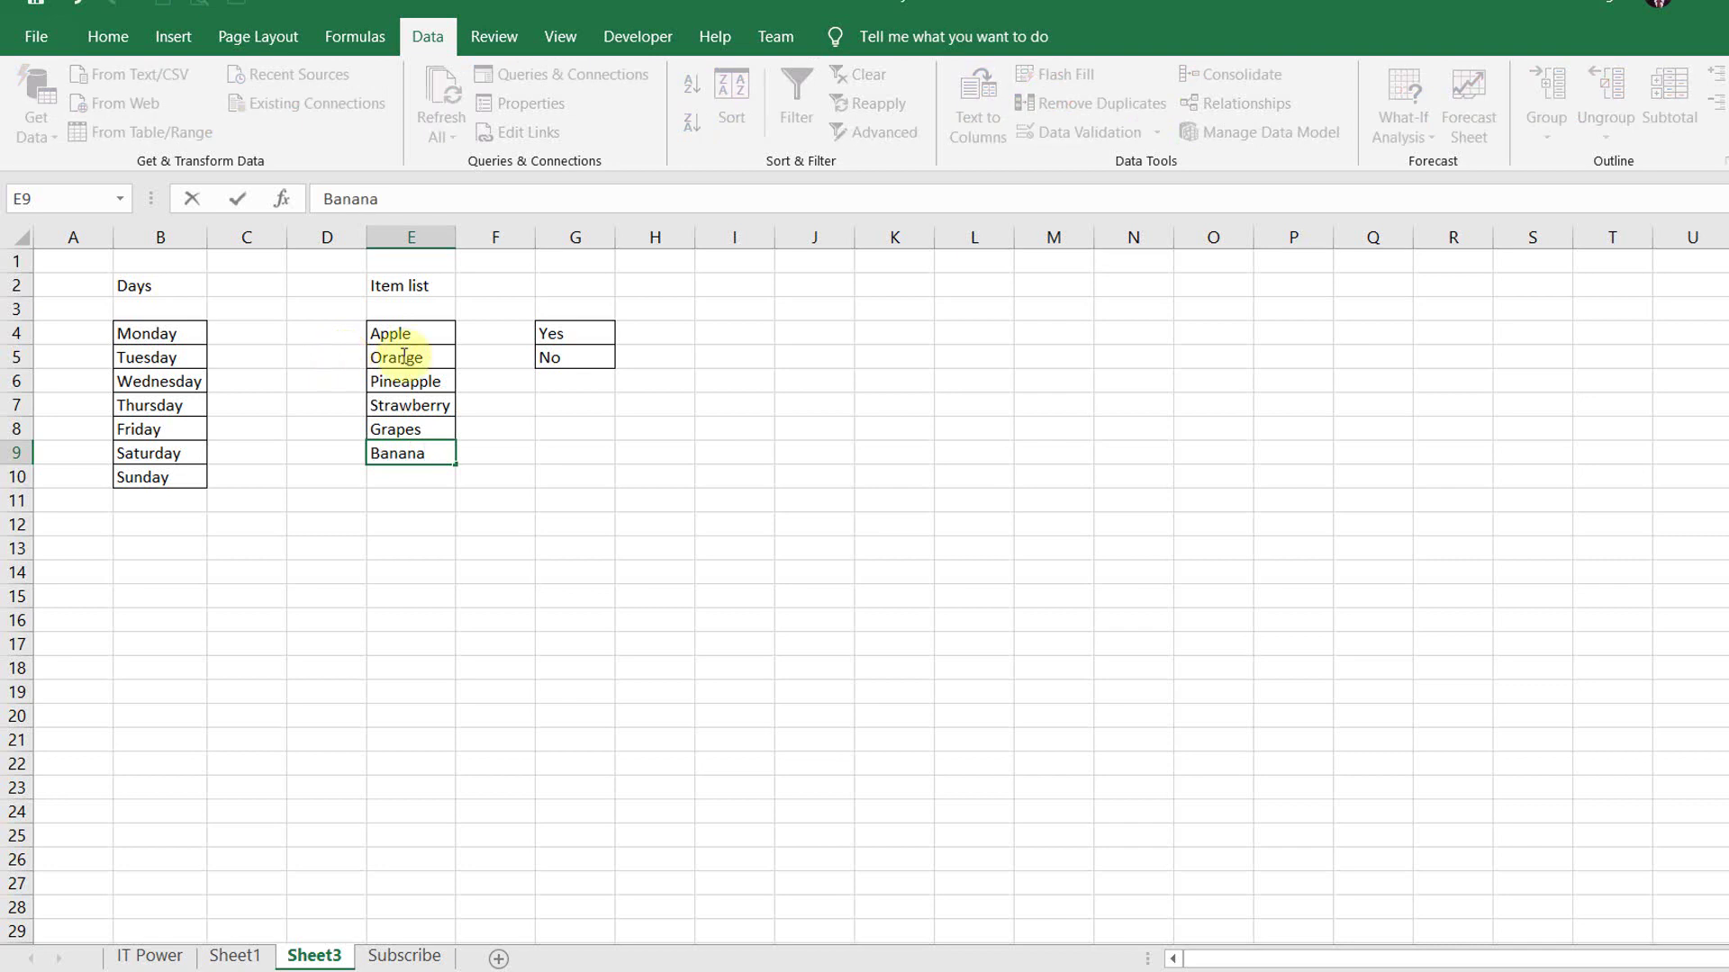
click(949, 590)
Step: Extend the drop-down source of Item cells D16:D27 on Sheet1 to =Sheet3!$E$4:$E$9 in their data validation
click(257, 954)
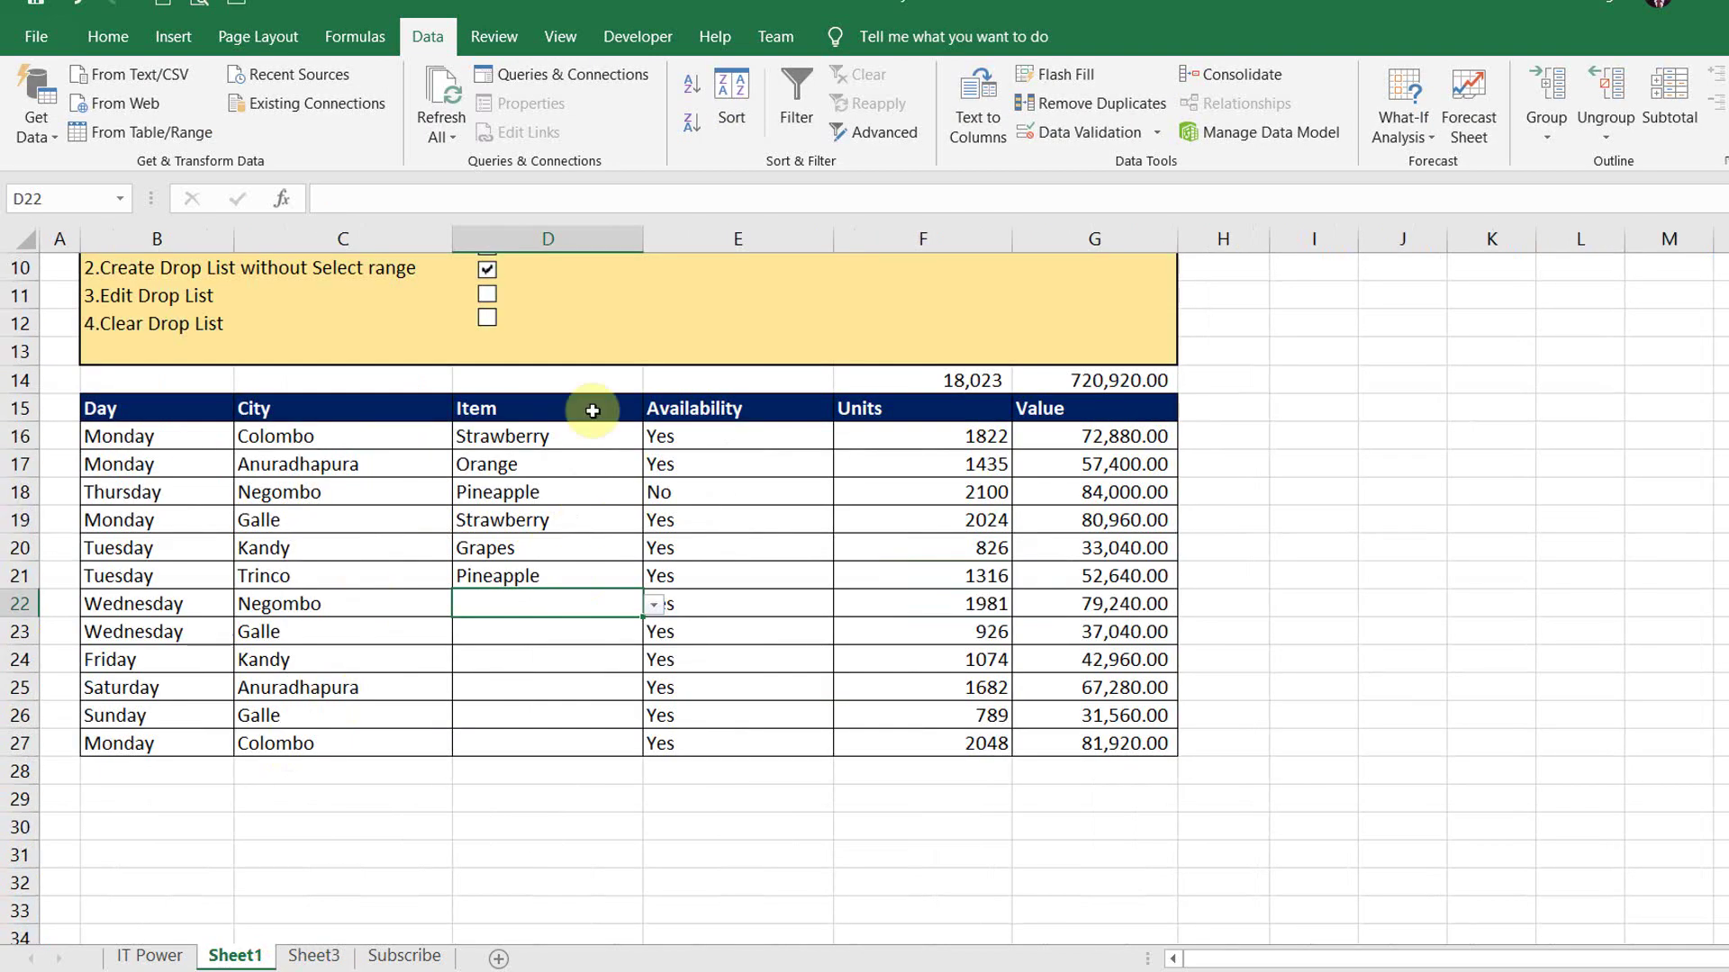
drag(540, 436, 540, 743)
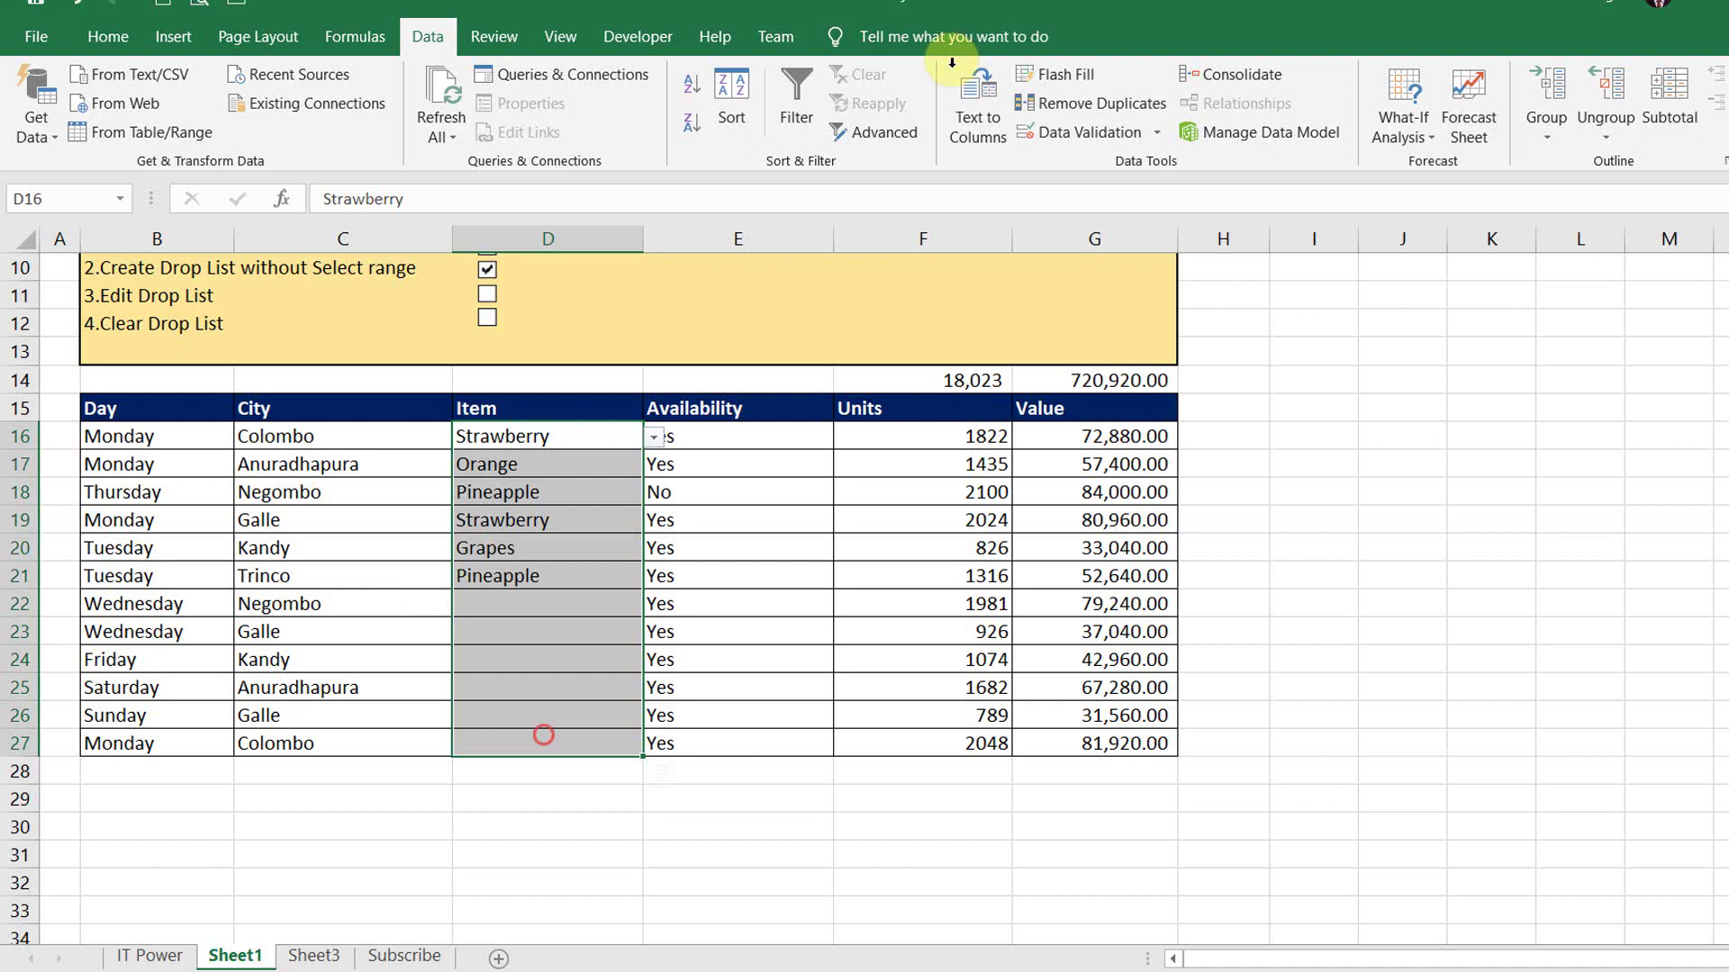
click(1156, 133)
click(1109, 164)
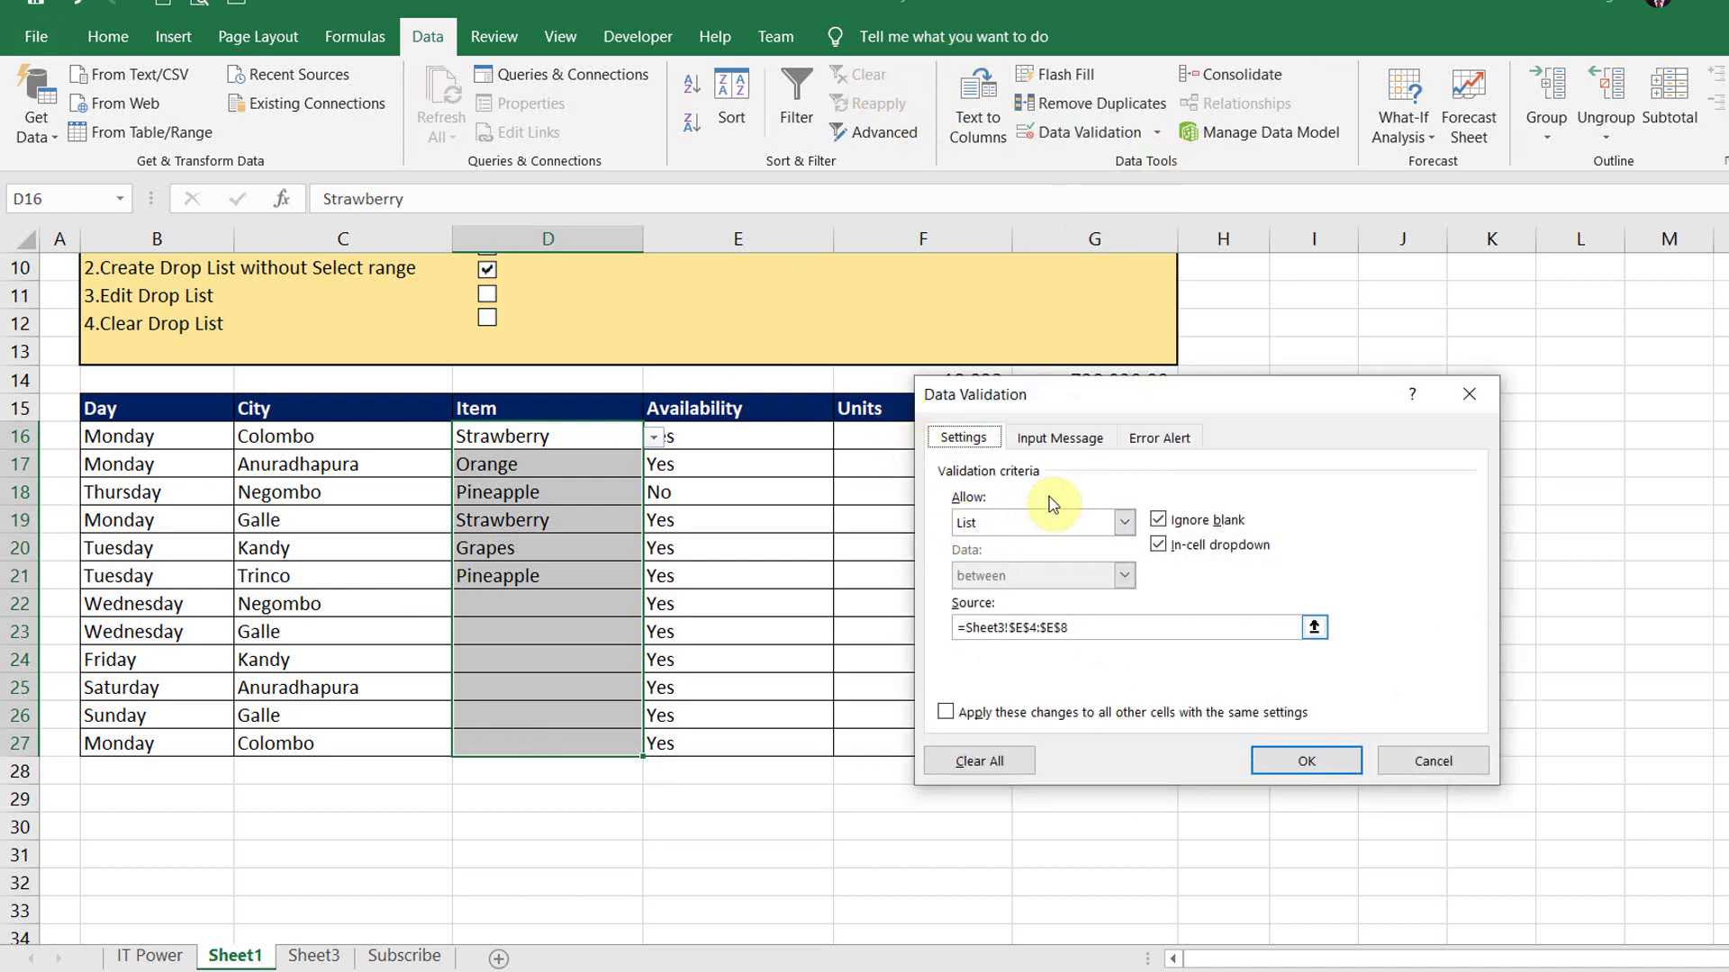
click(1314, 627)
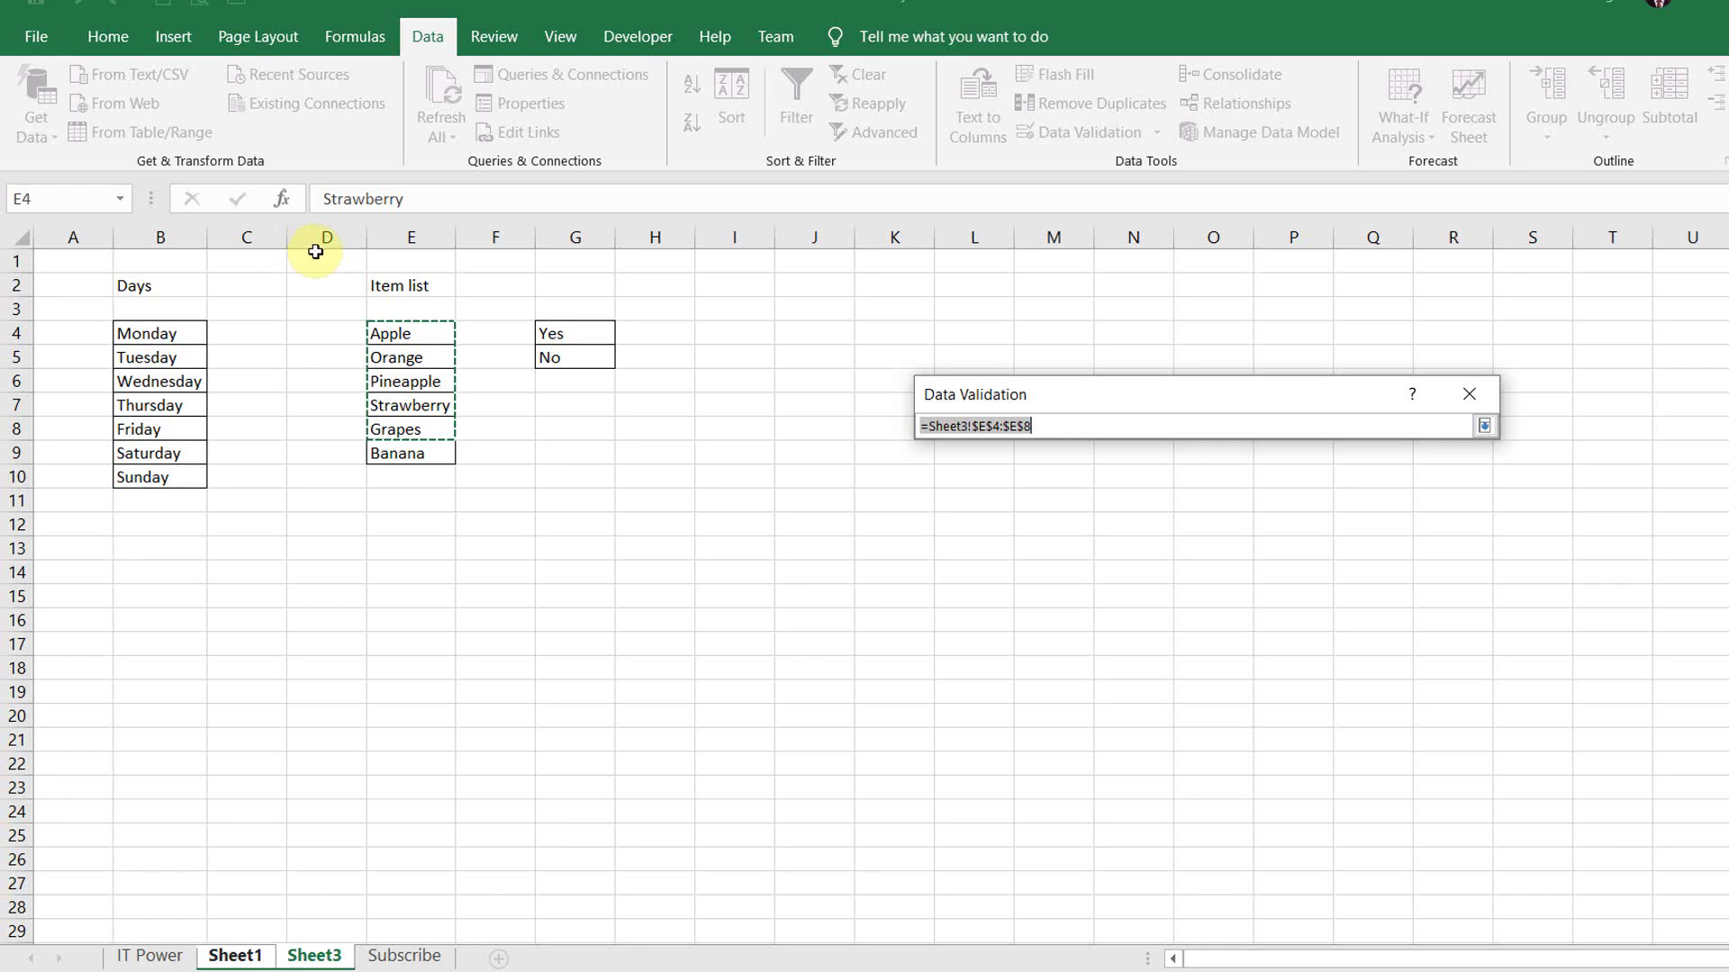
drag(393, 333, 407, 452)
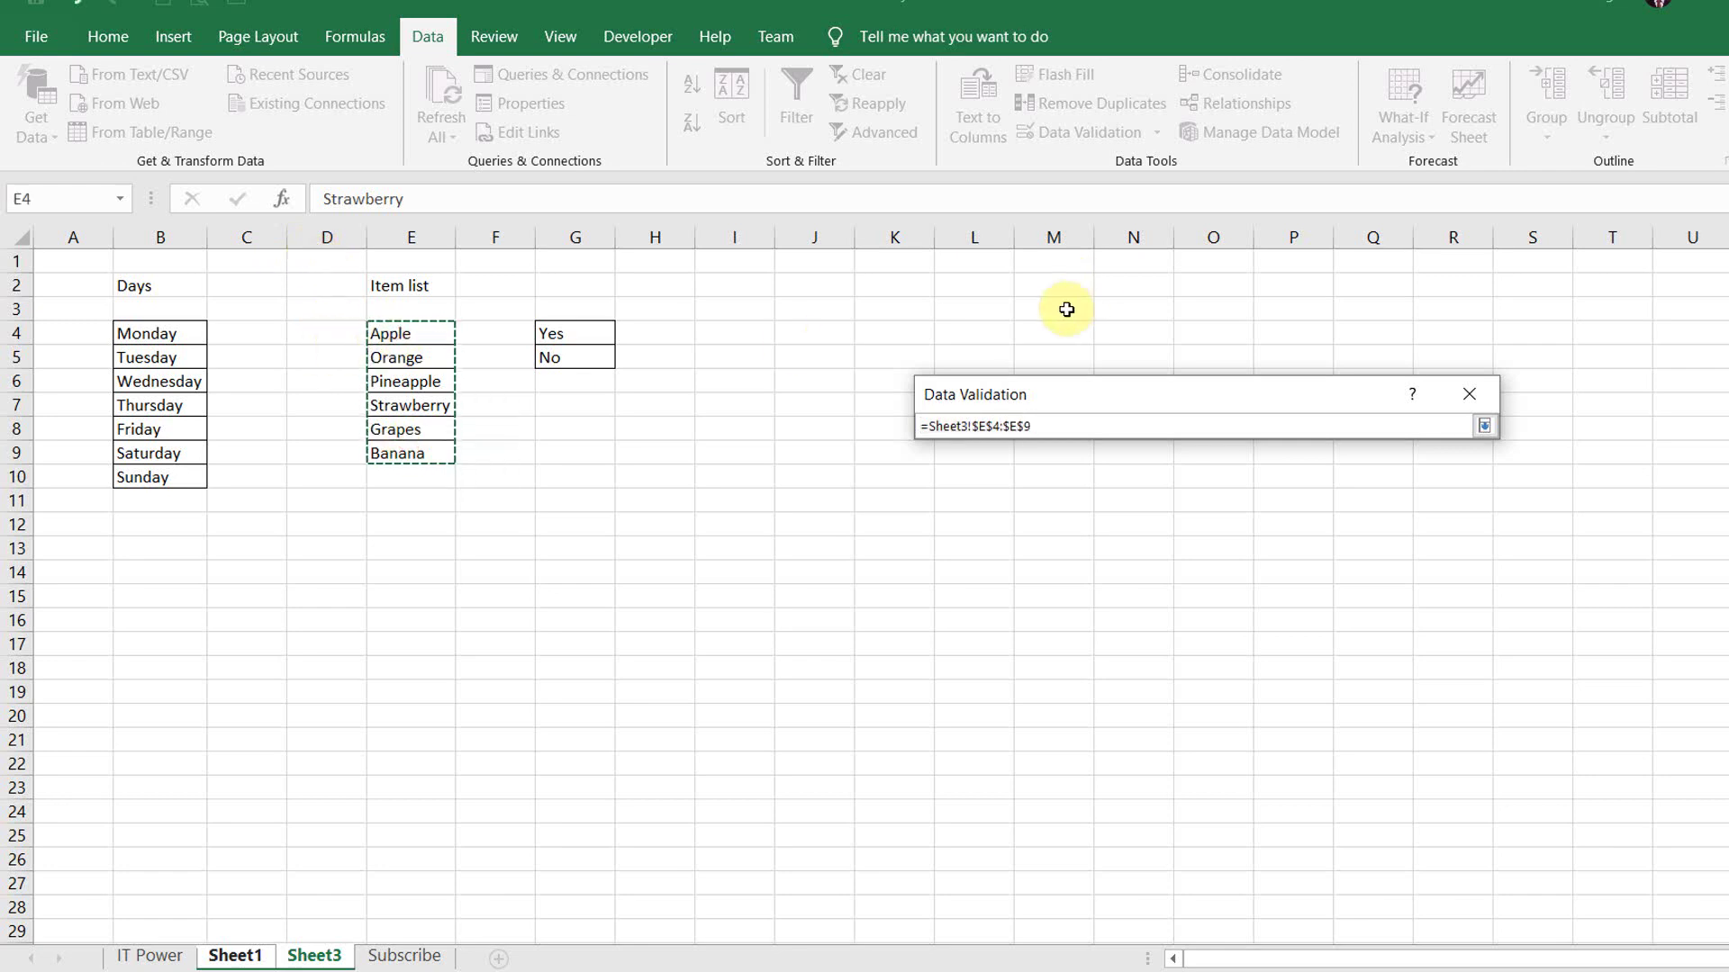
click(1484, 425)
click(1297, 761)
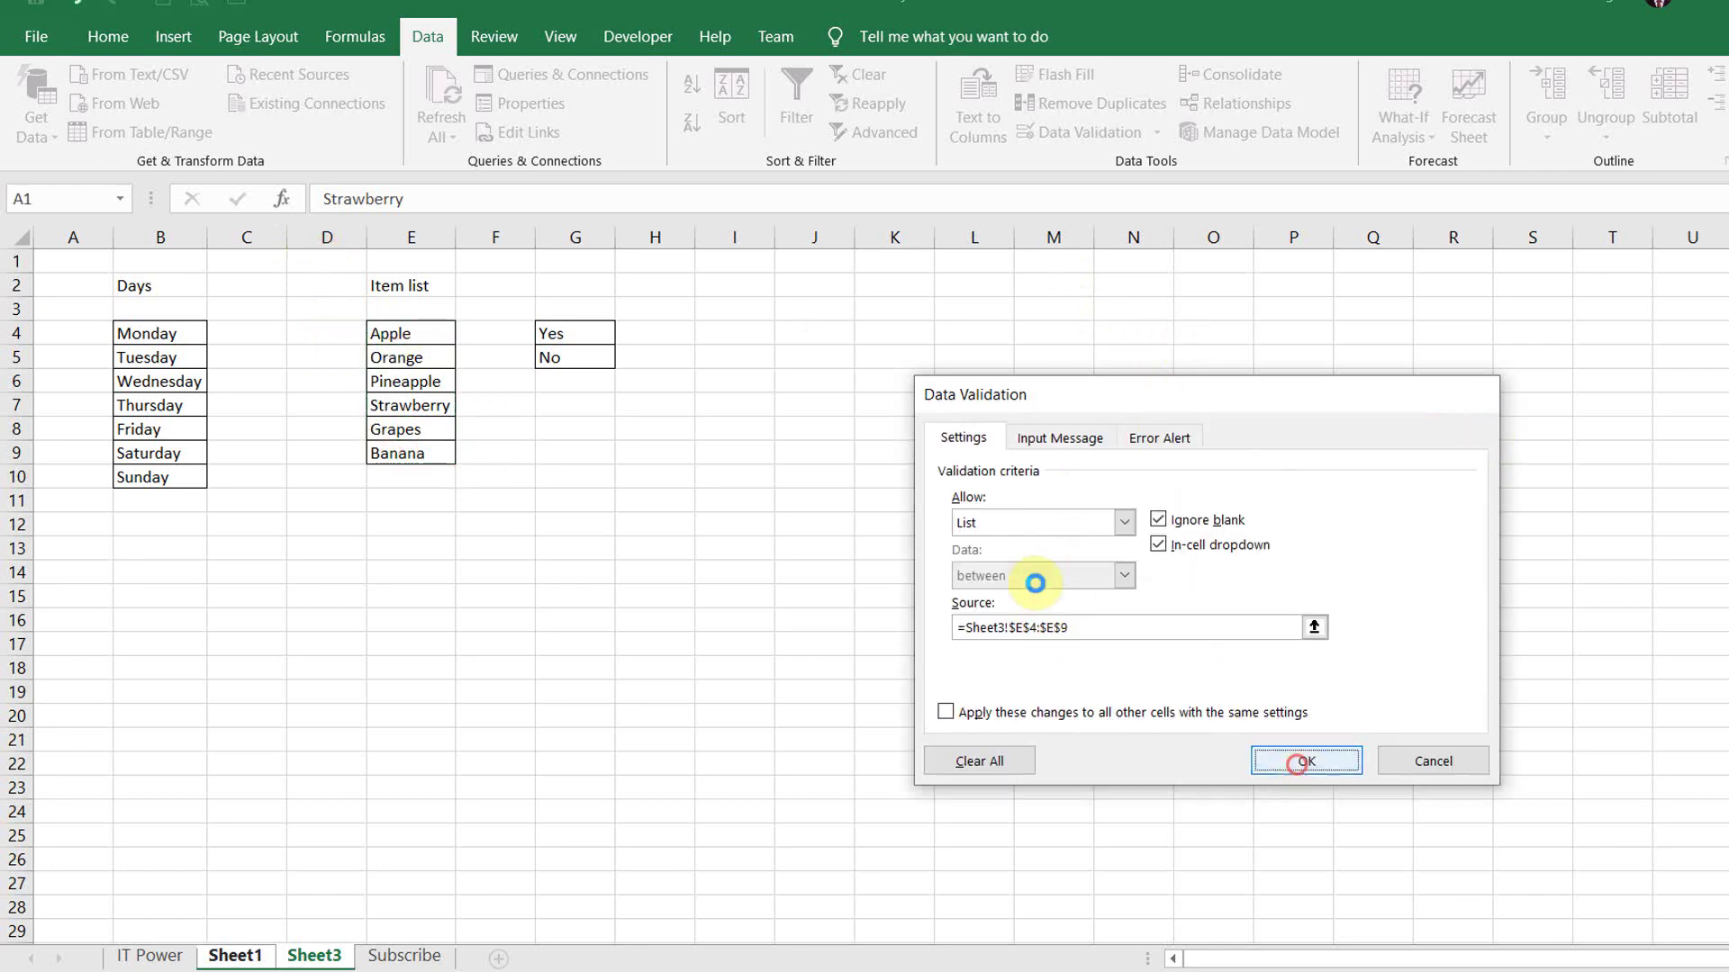
Step: Open the item drop-down list in D22
click(556, 601)
click(652, 602)
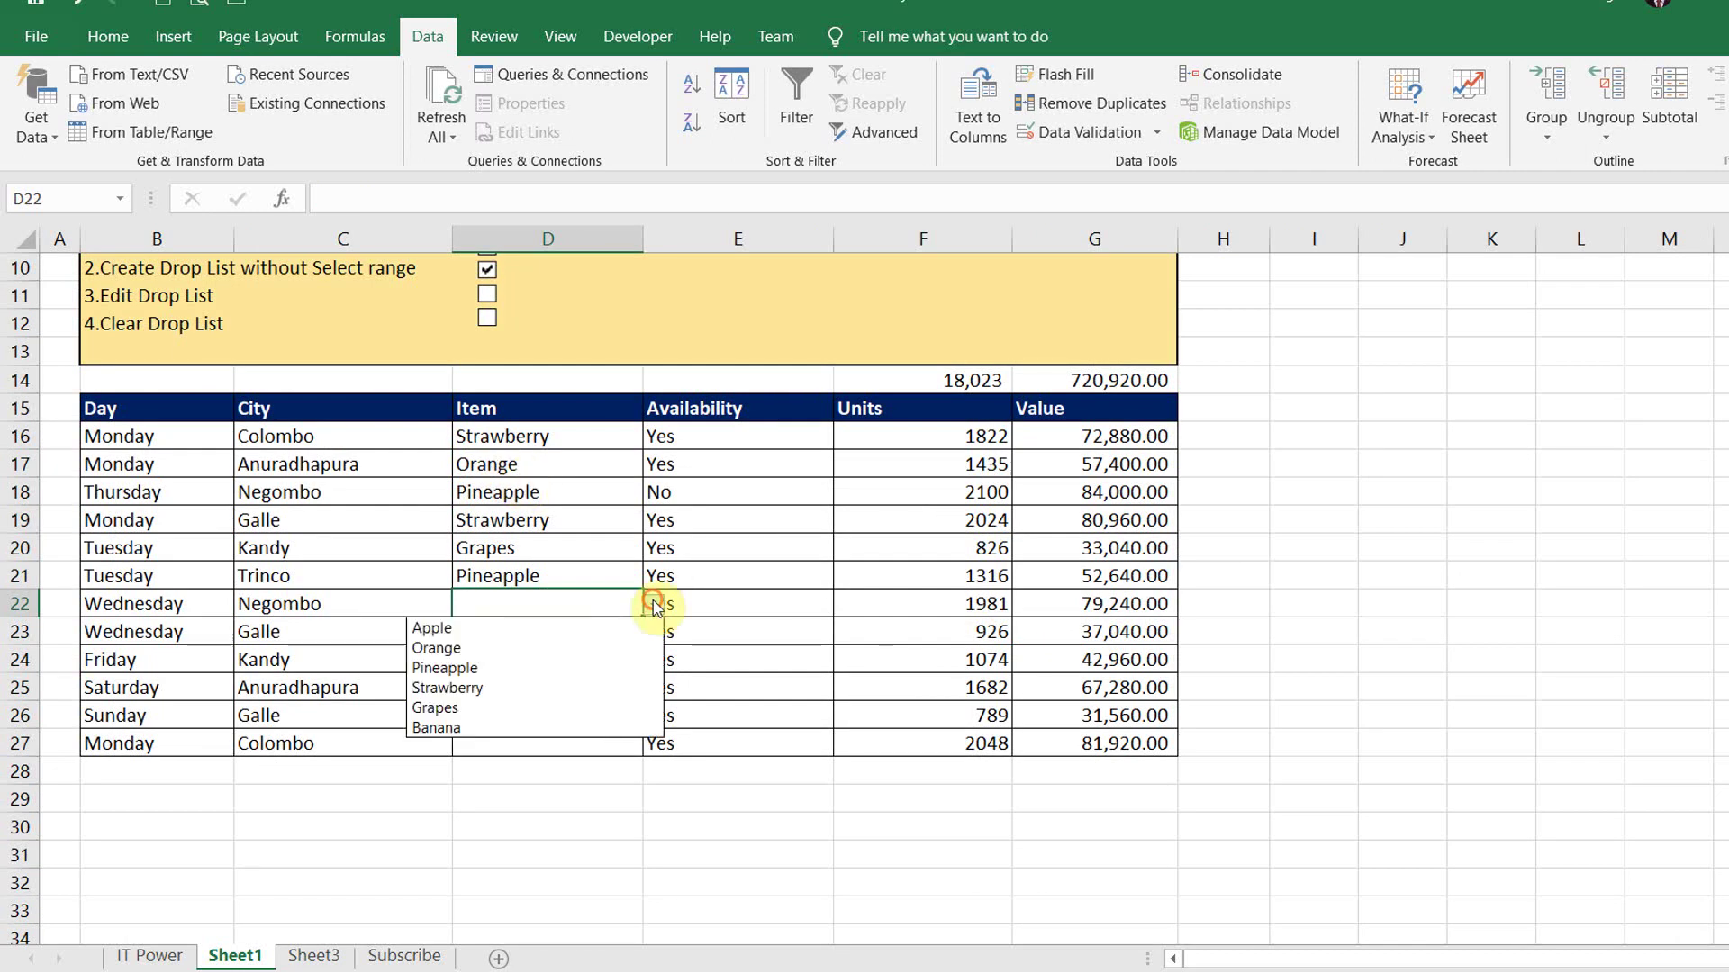
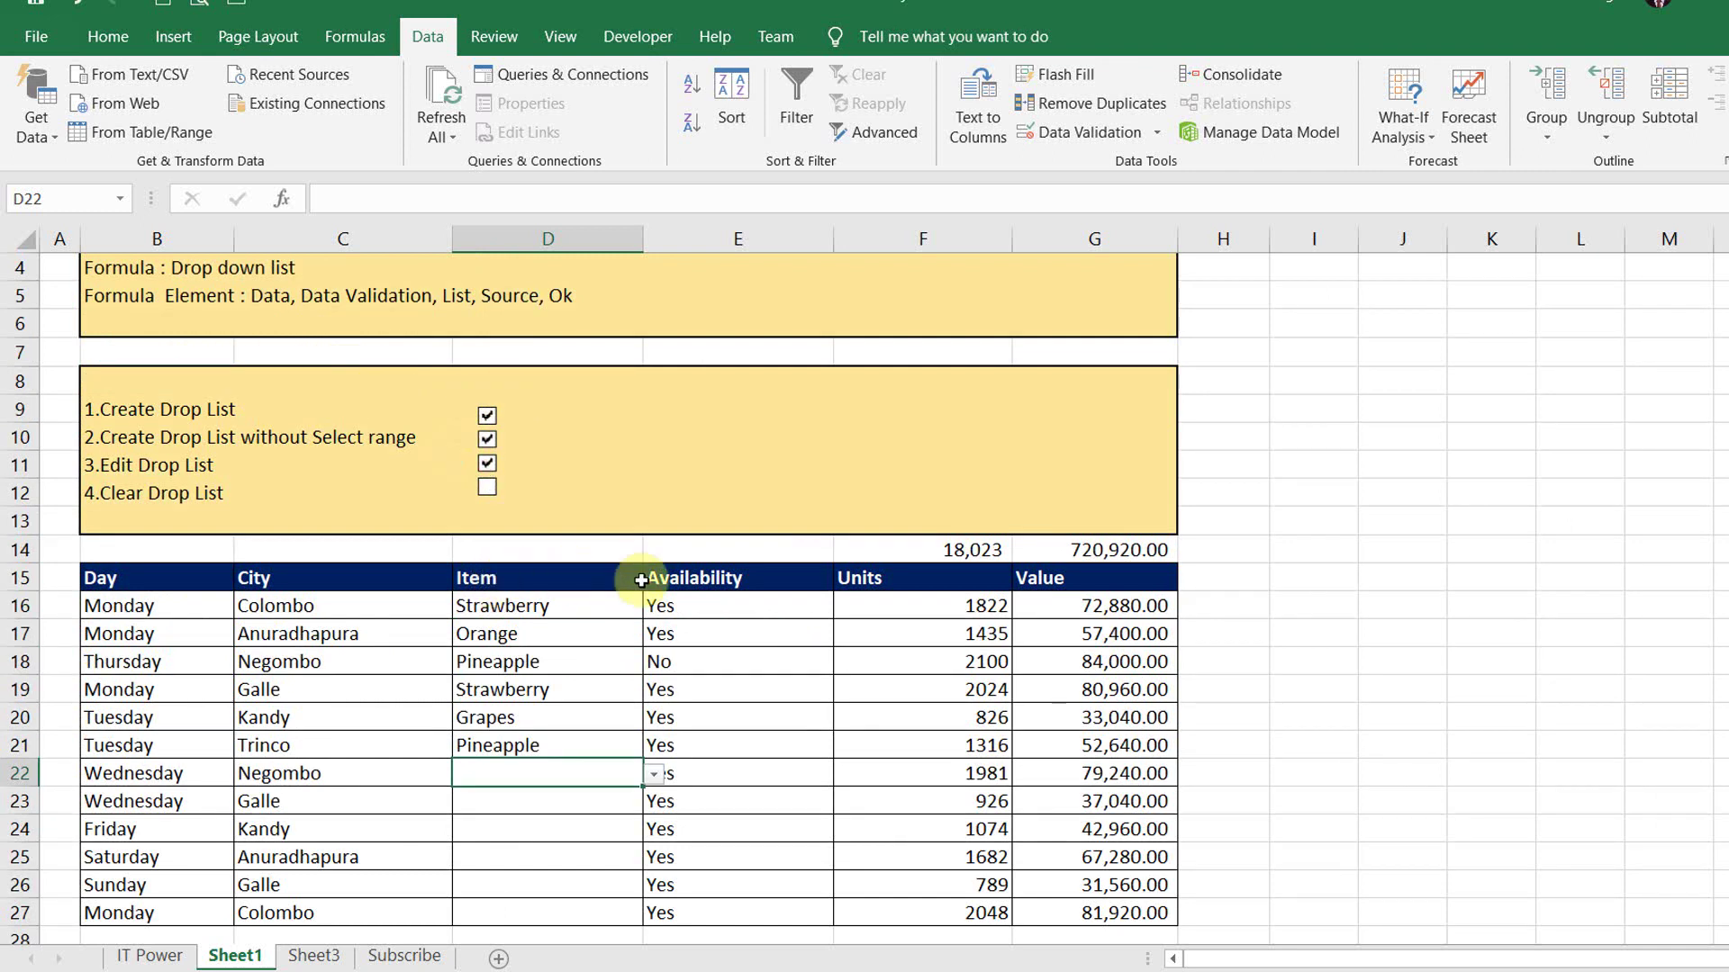
click(801, 736)
scroll(801, 736, down, 1)
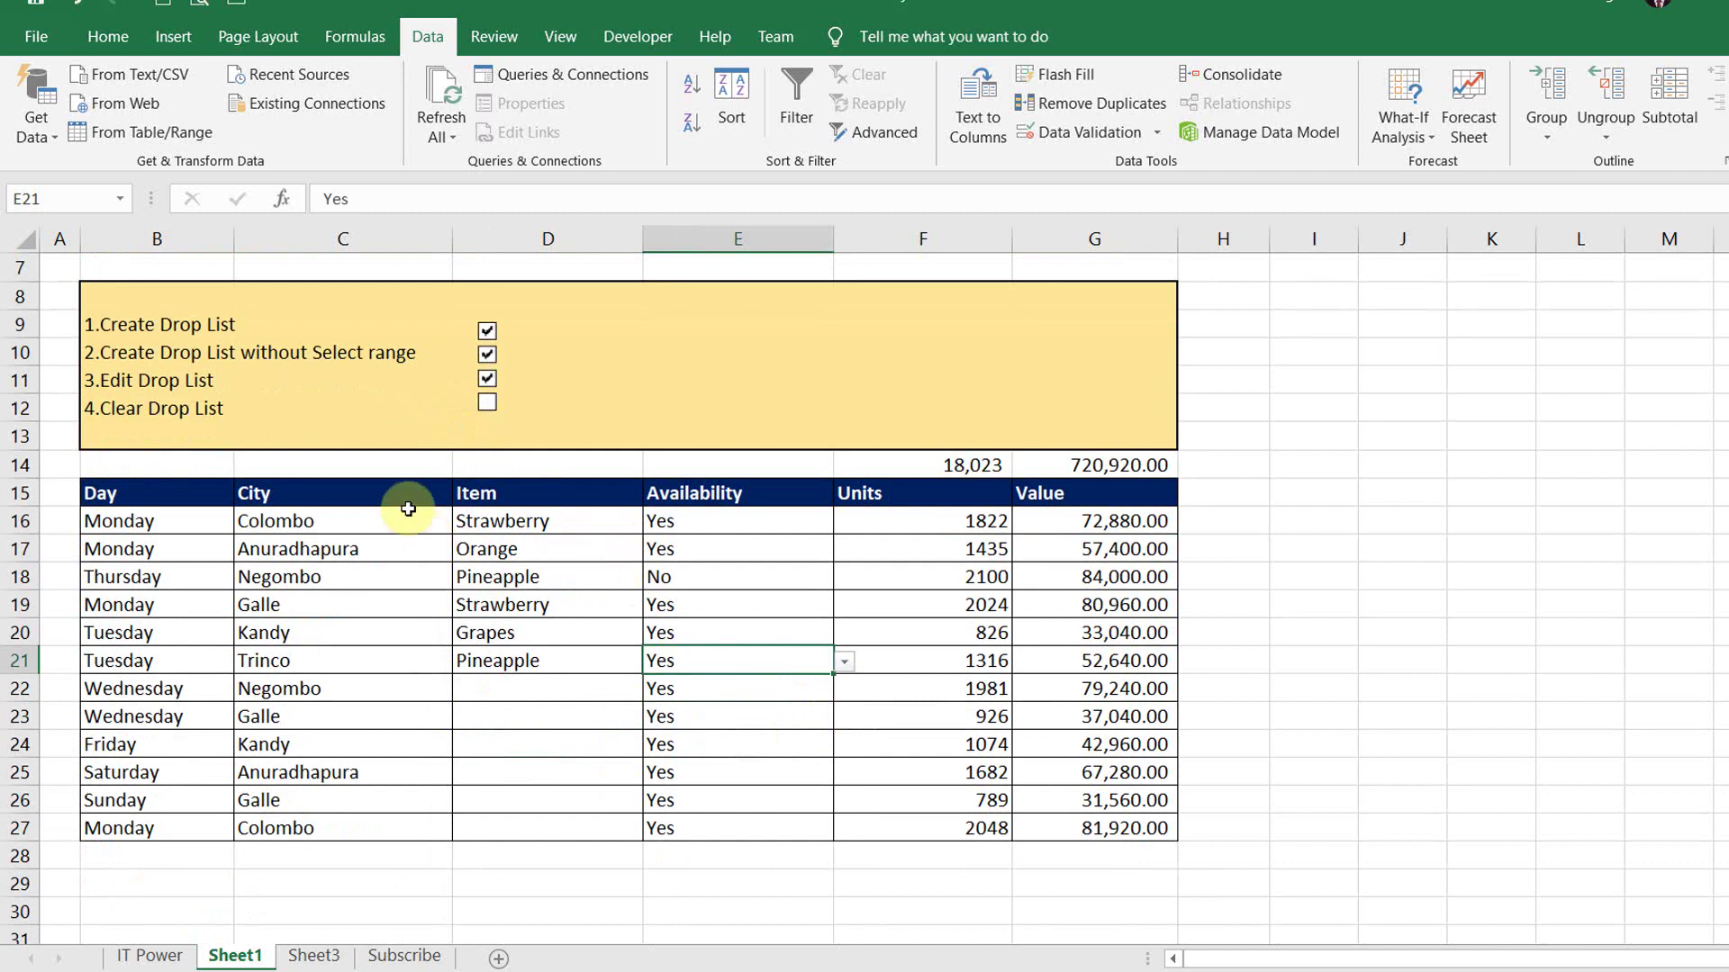
click(755, 612)
click(706, 534)
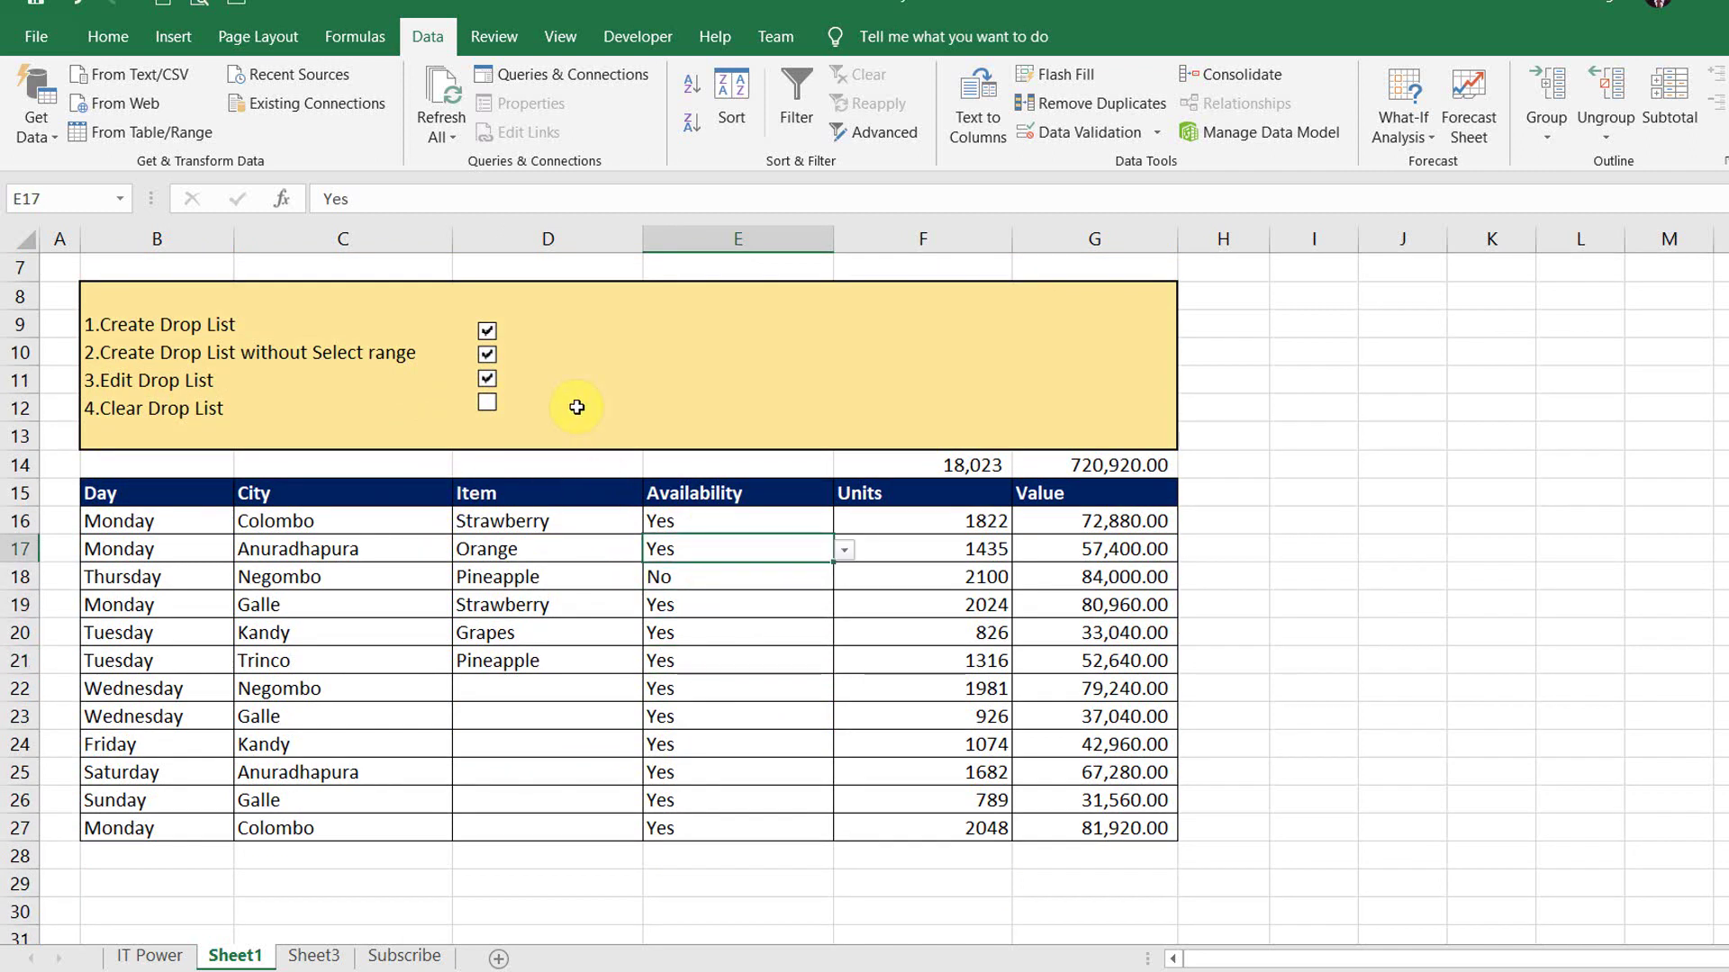
drag(717, 521, 697, 815)
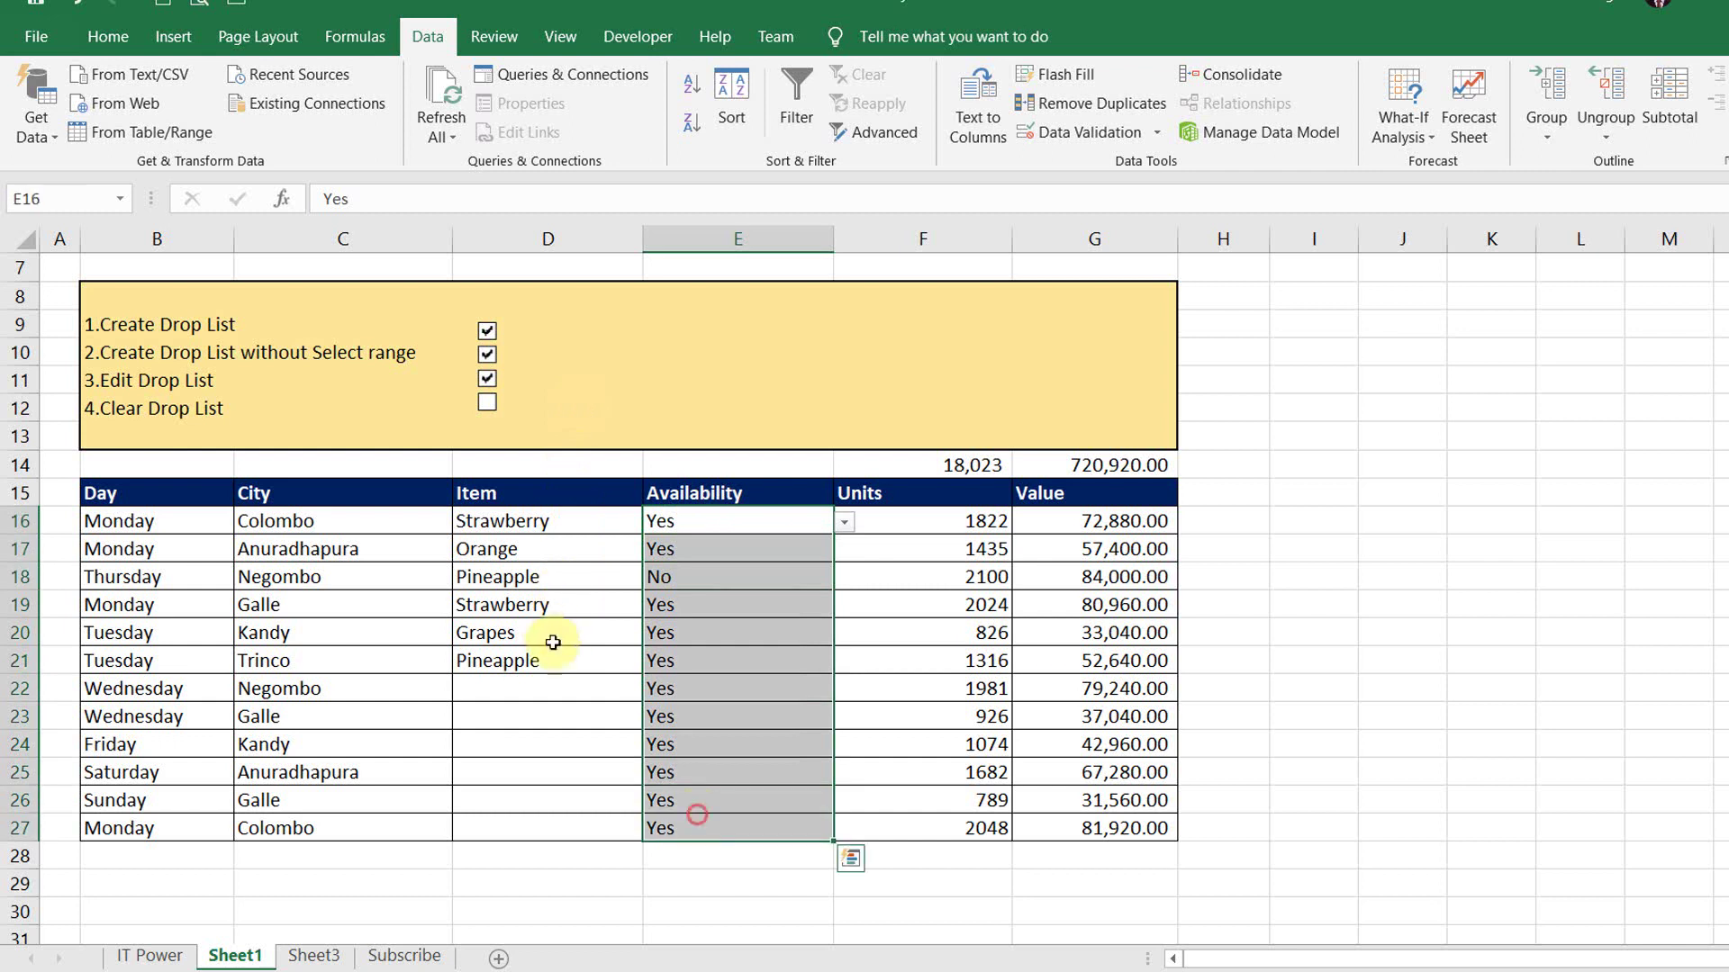
Step: Delete the Availability entries in E19 and E22
click(663, 718)
drag(679, 579, 679, 744)
click(736, 601)
key(Delete)
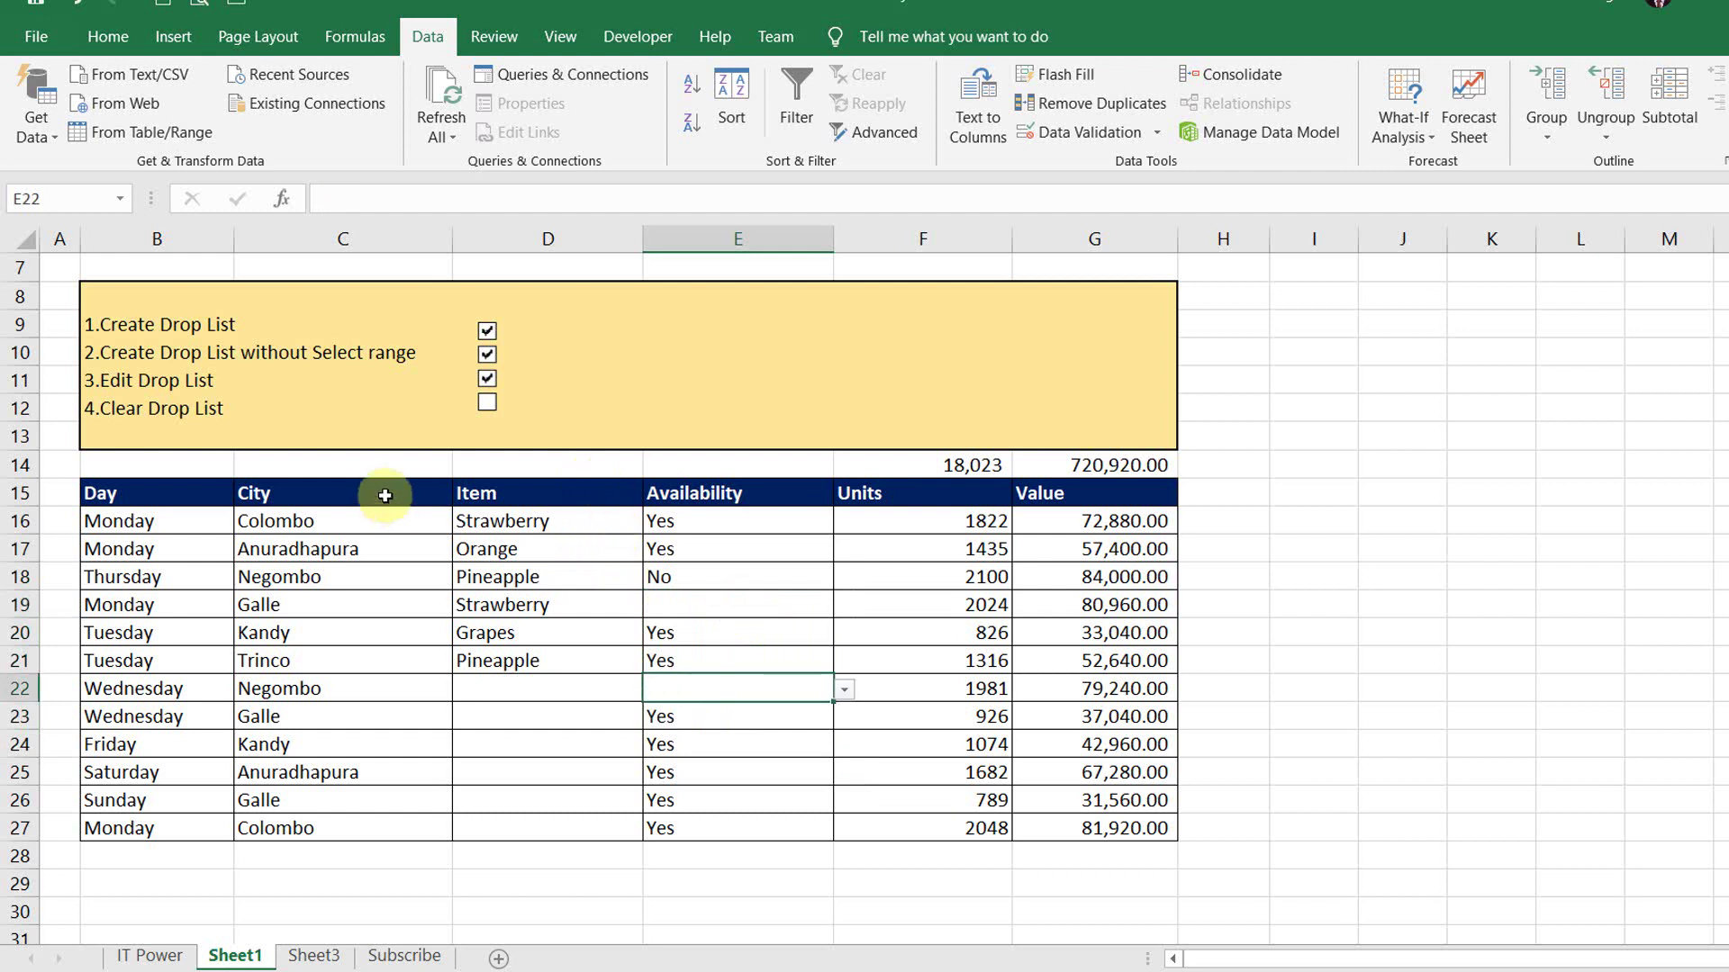
Step: Try to enter khg in Item cell D20, and choose Pineapple from its drop-down list instead
key(Down)
key(Left)
key(Delete)
text(kh)
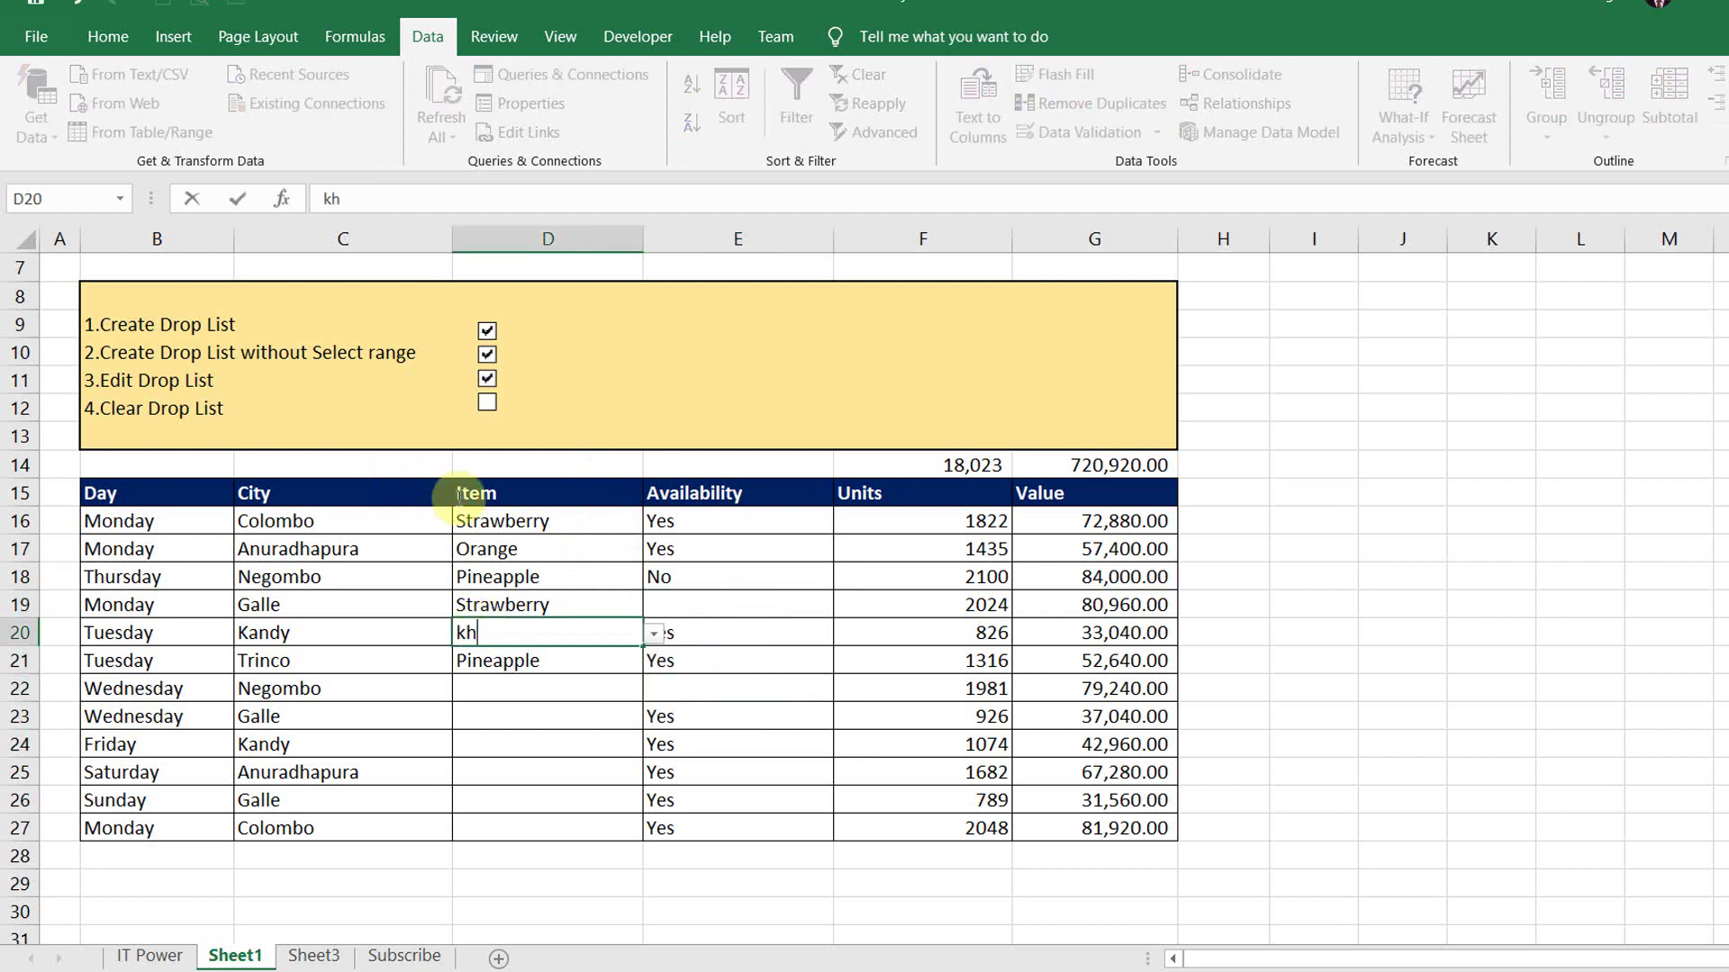
text(g)
click(725, 706)
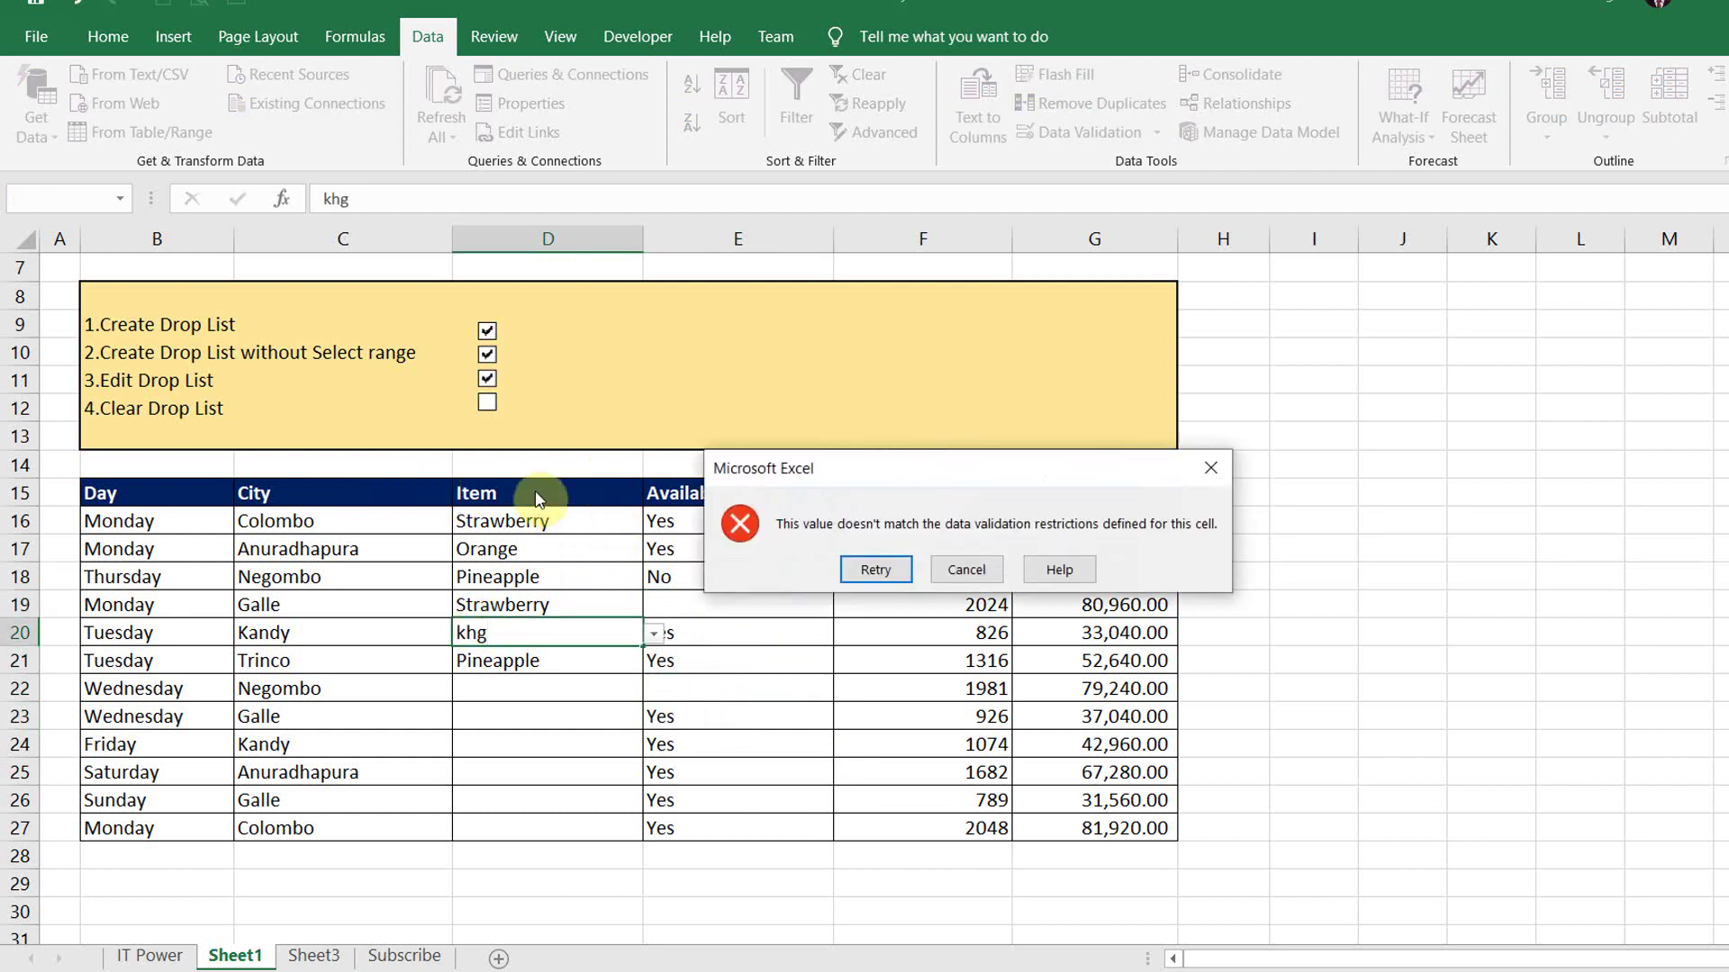
key(Escape)
click(654, 633)
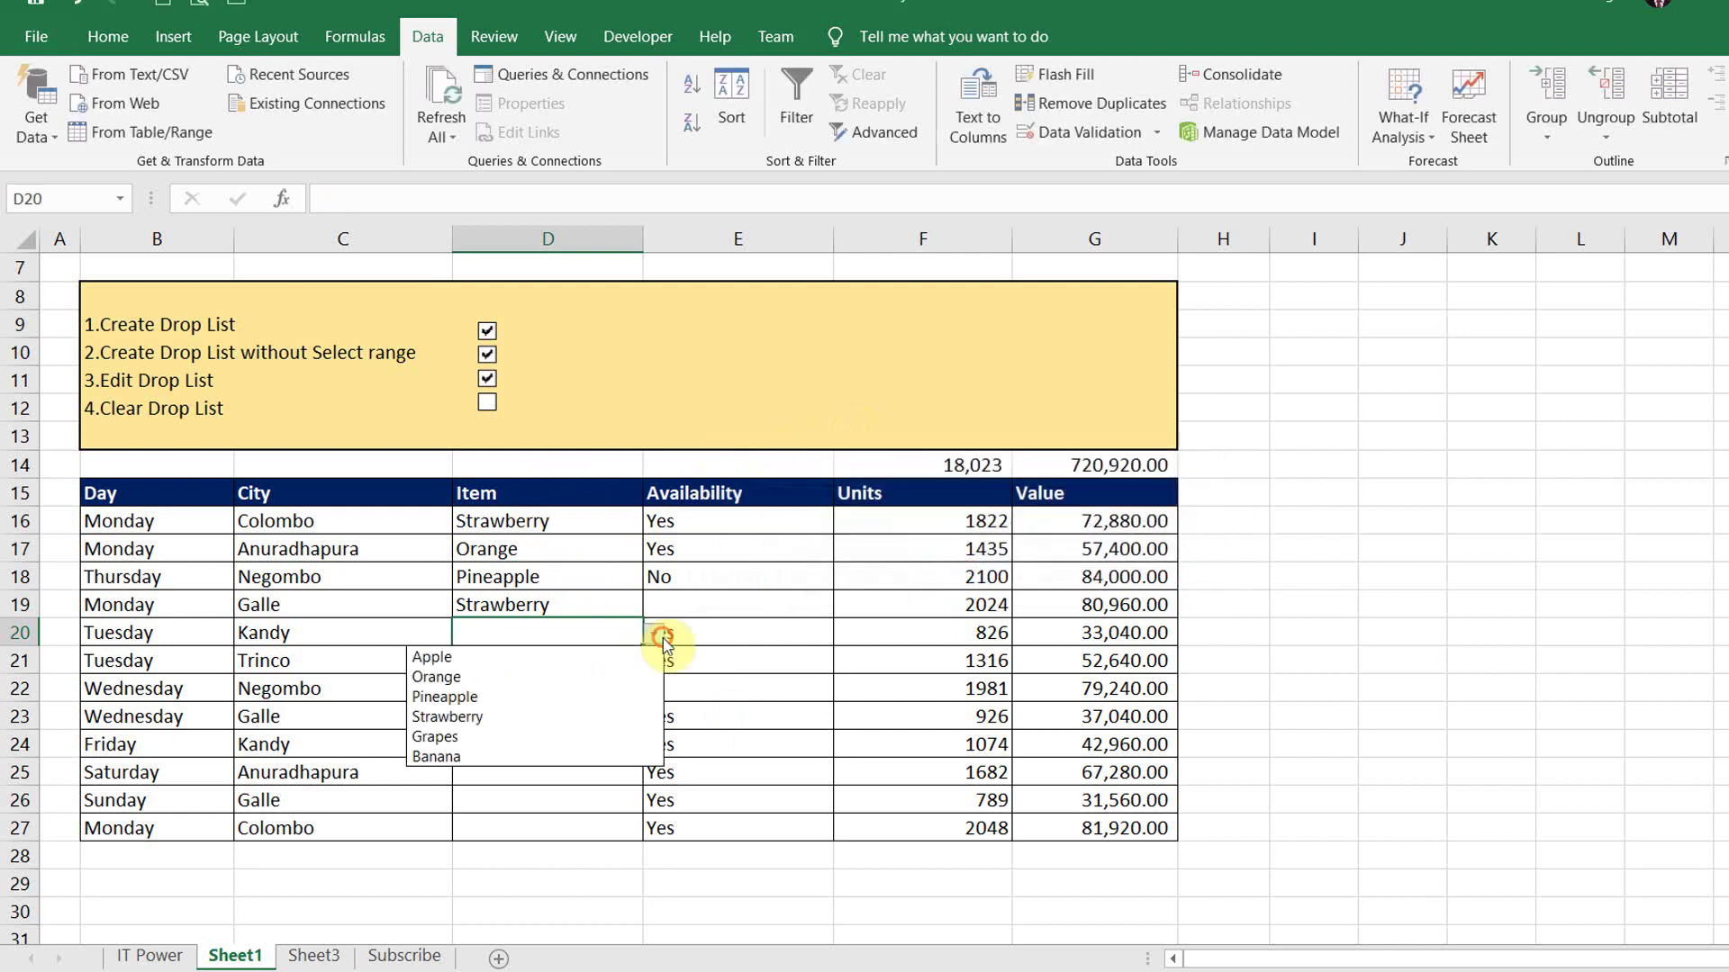
key(Return)
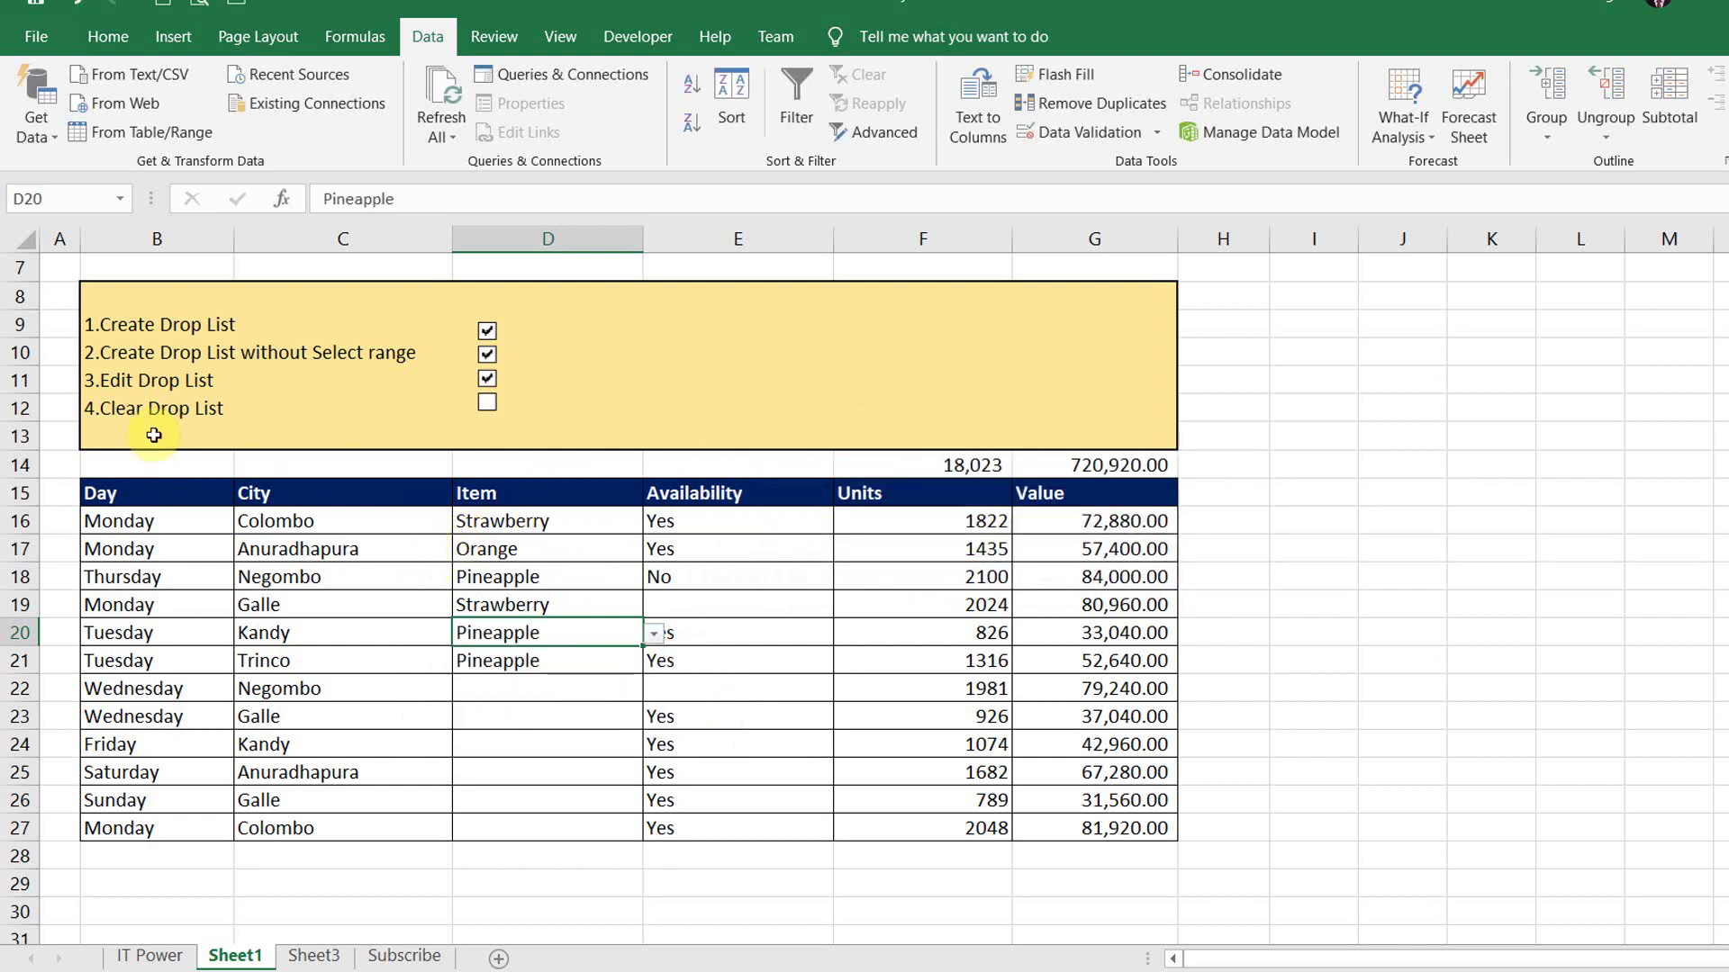
Step: Clear all data validation from Day cells B16:B27, applying the change to all other cells with the same settings
drag(135, 520, 126, 827)
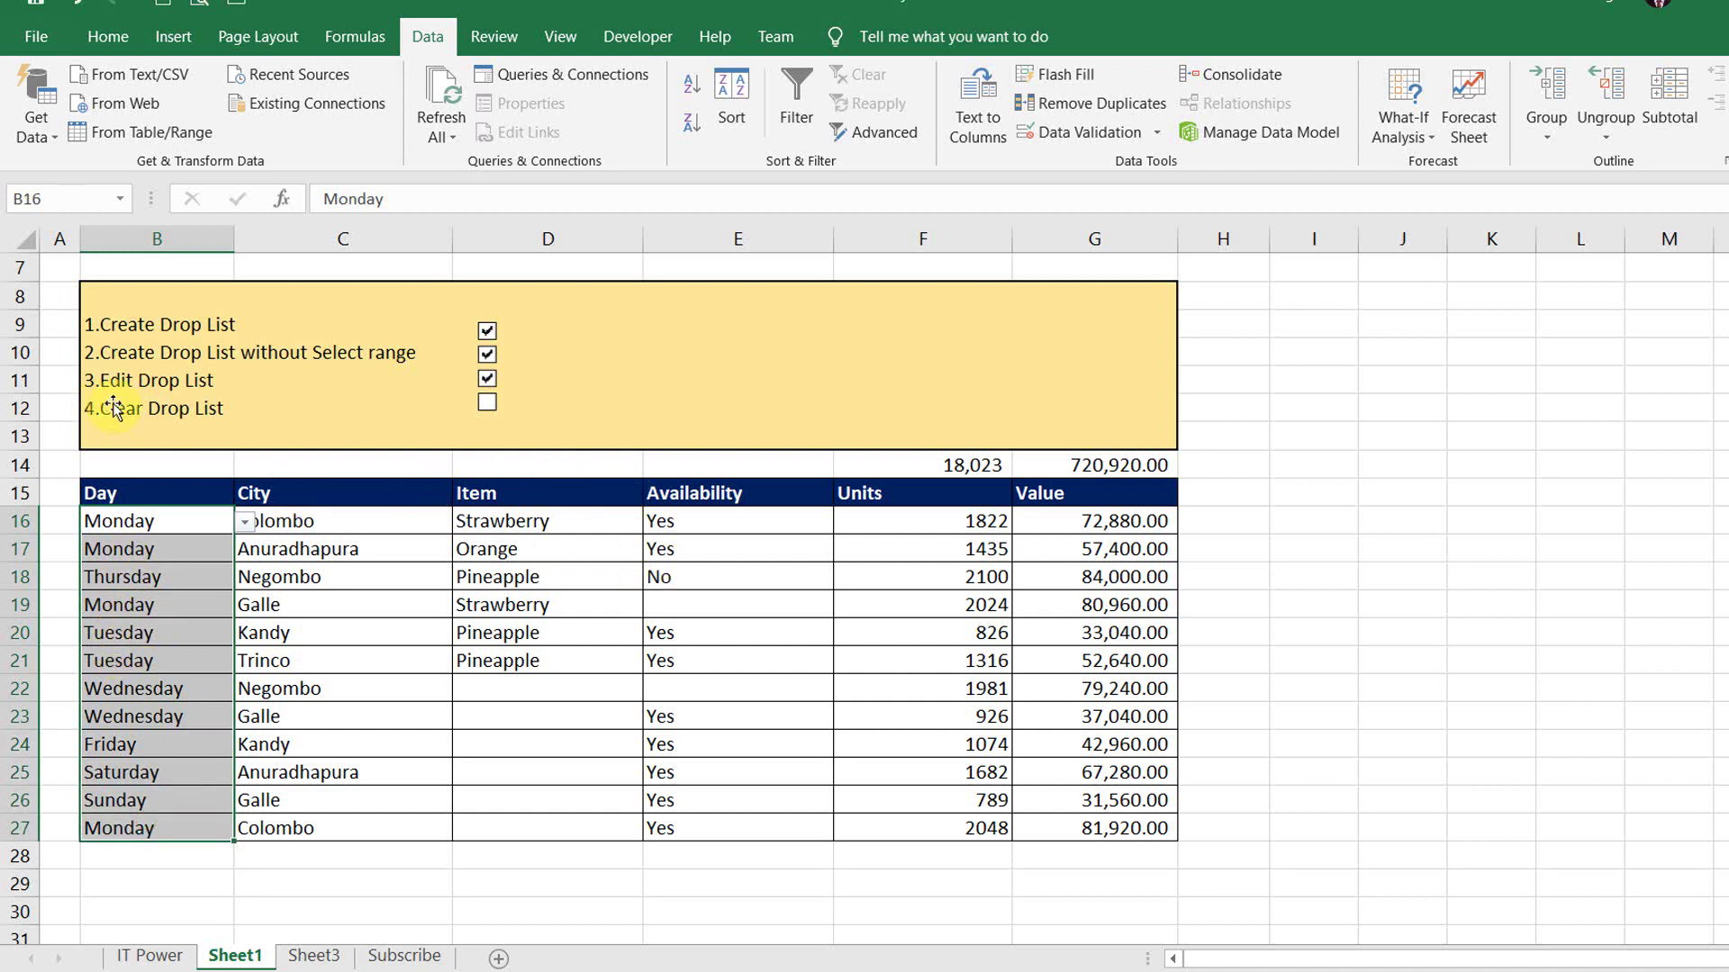
drag(135, 521, 117, 826)
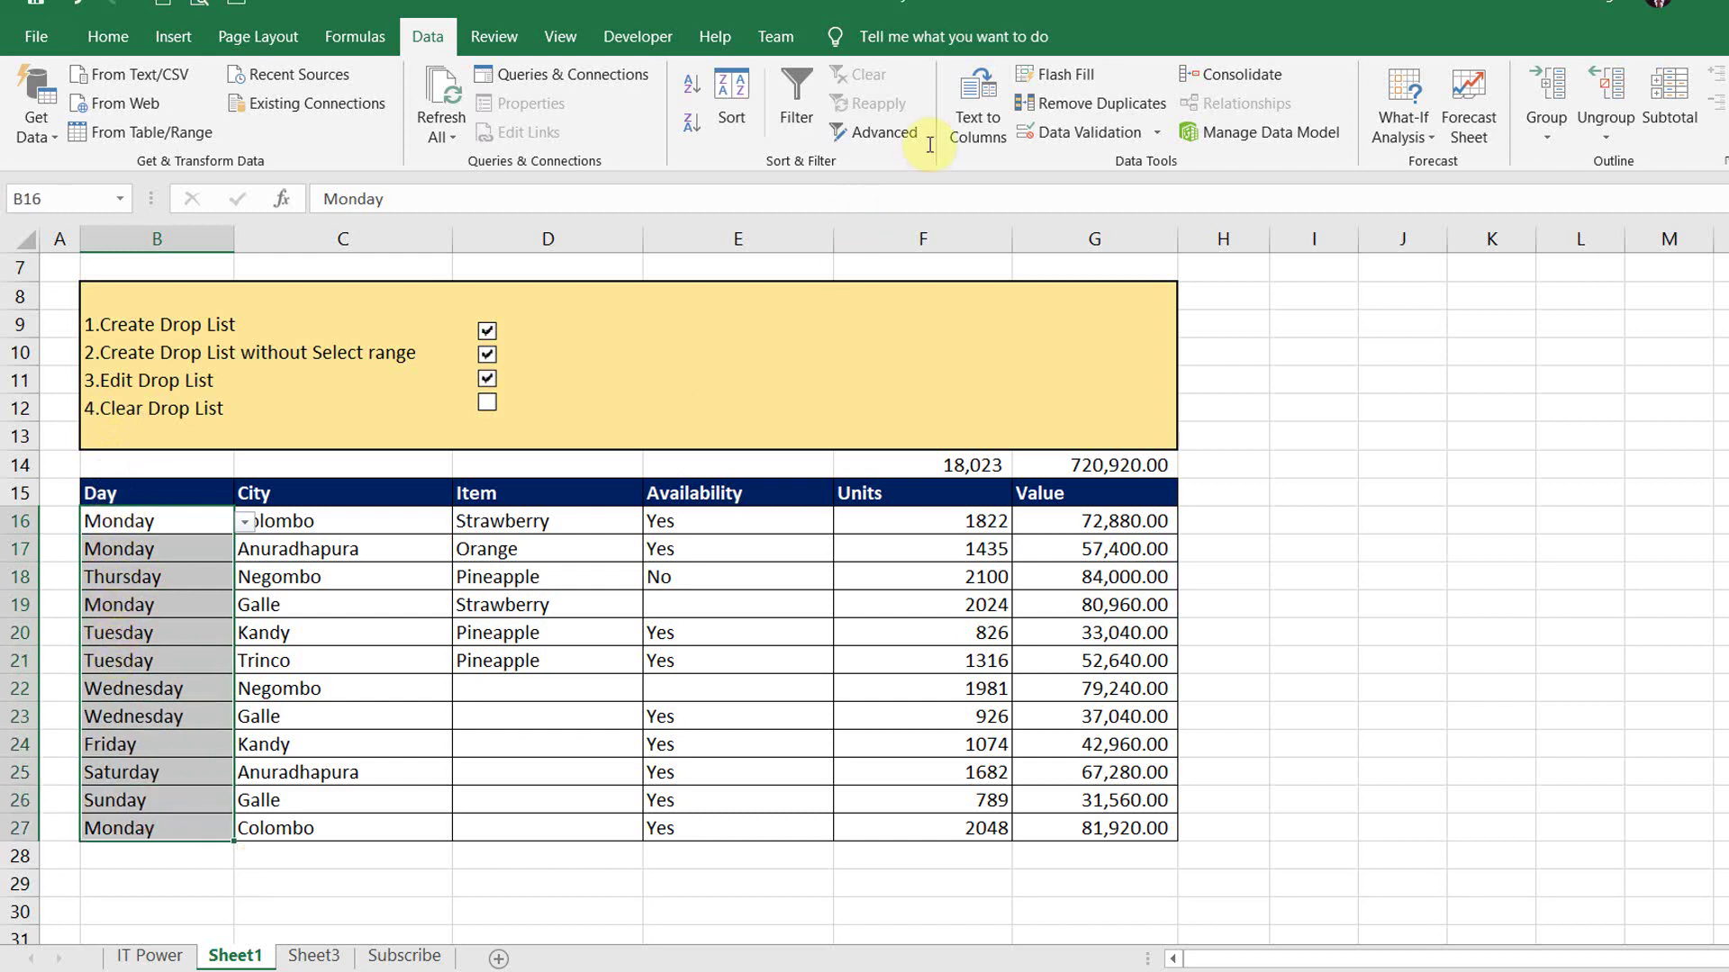
click(1157, 132)
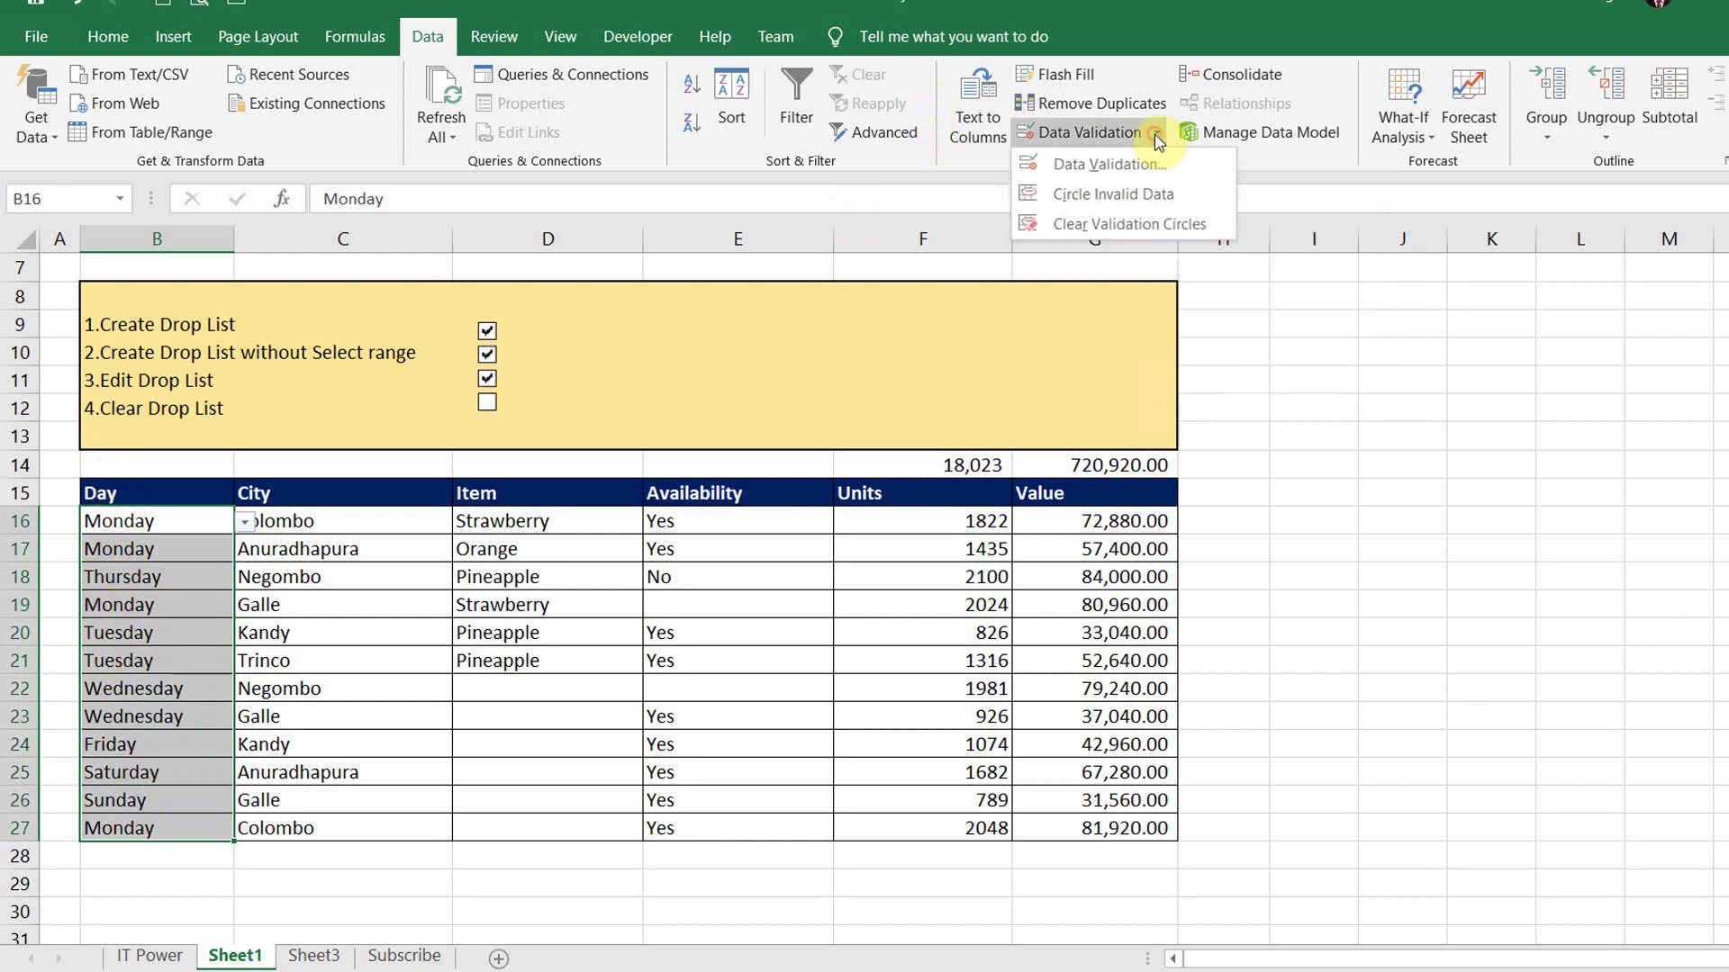
click(1145, 168)
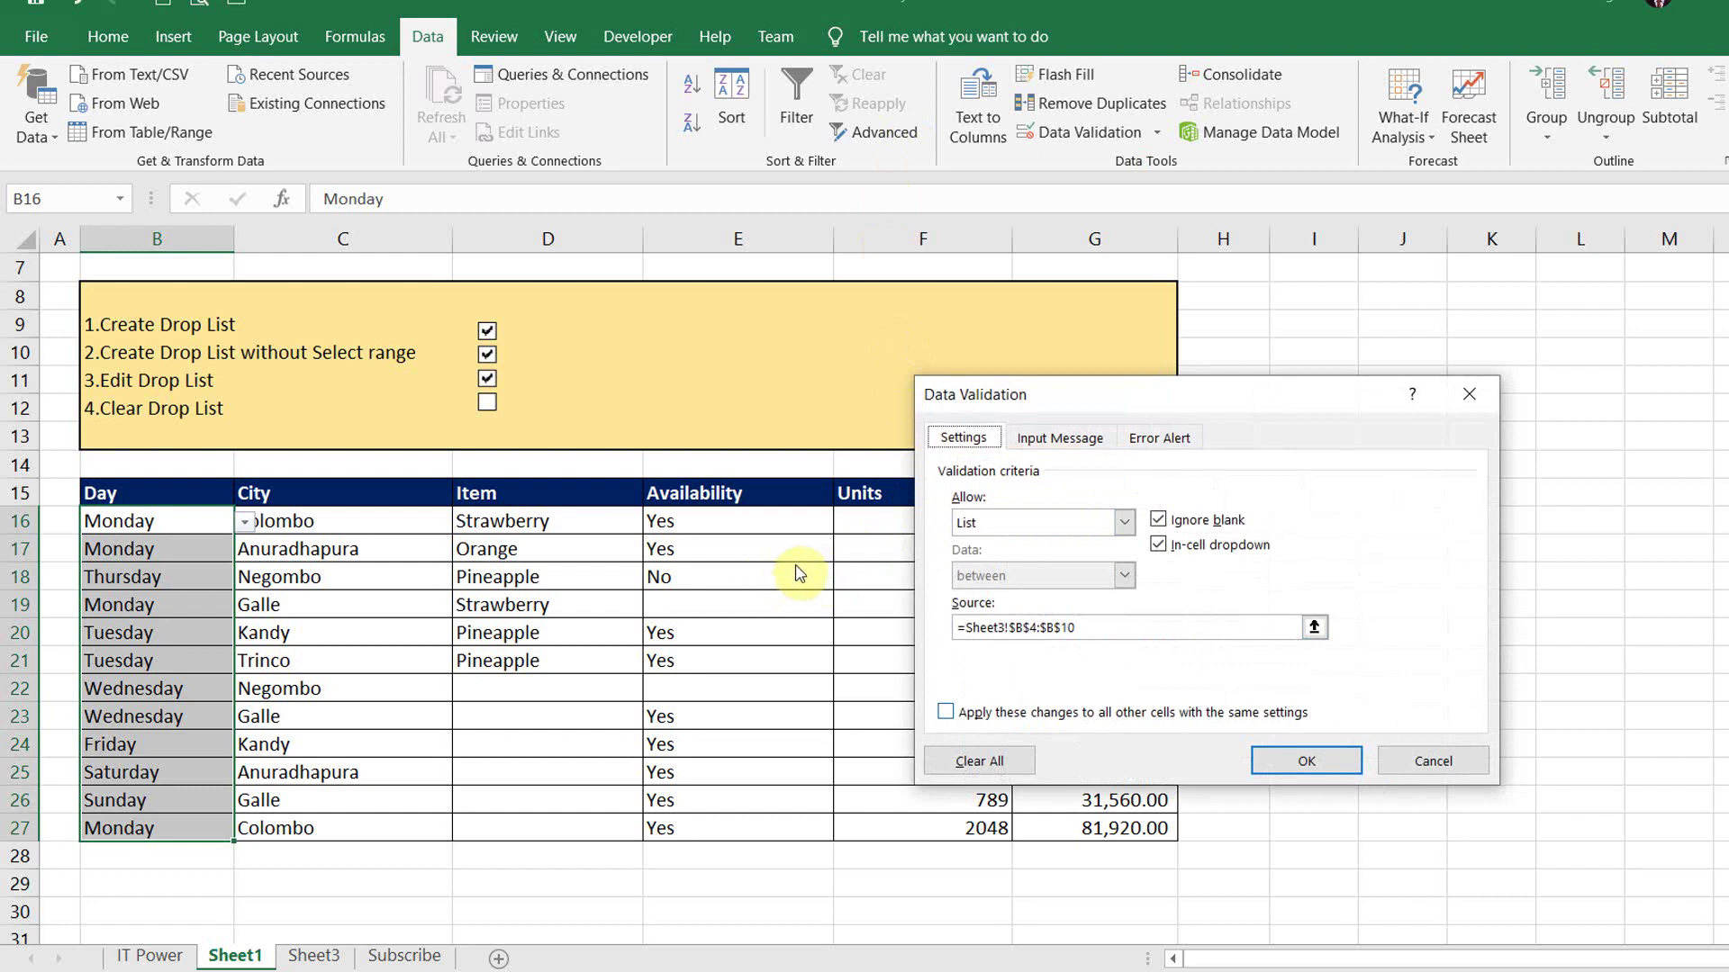
key(alt+p)
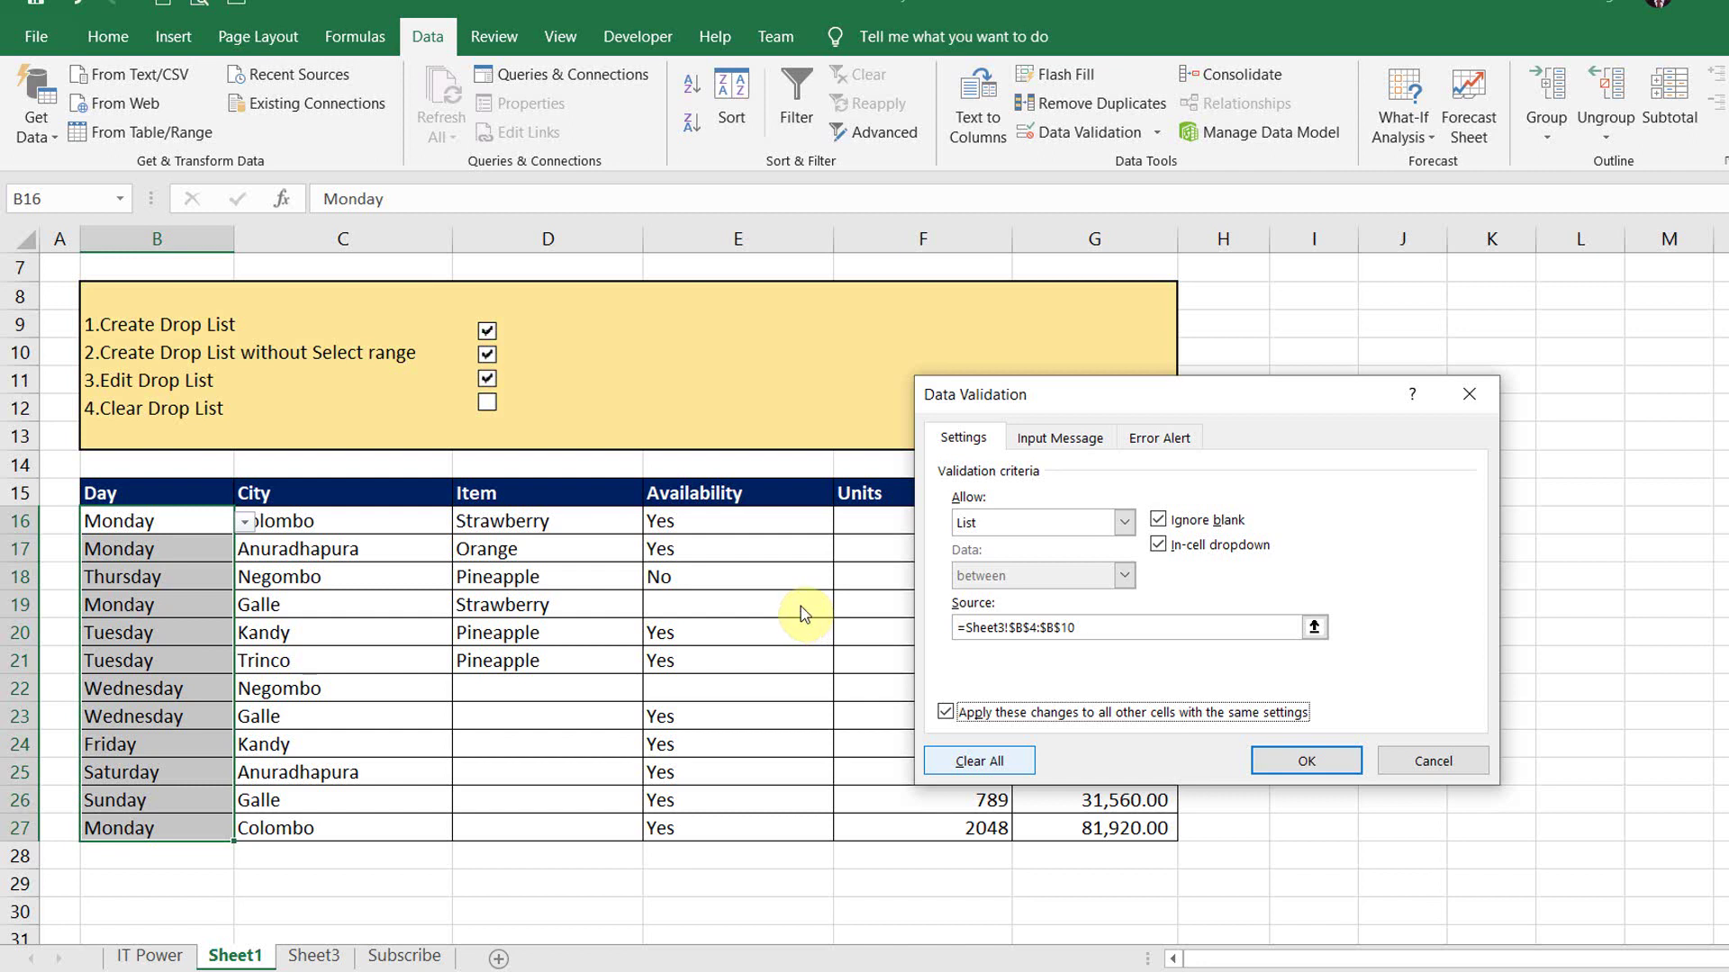
click(991, 762)
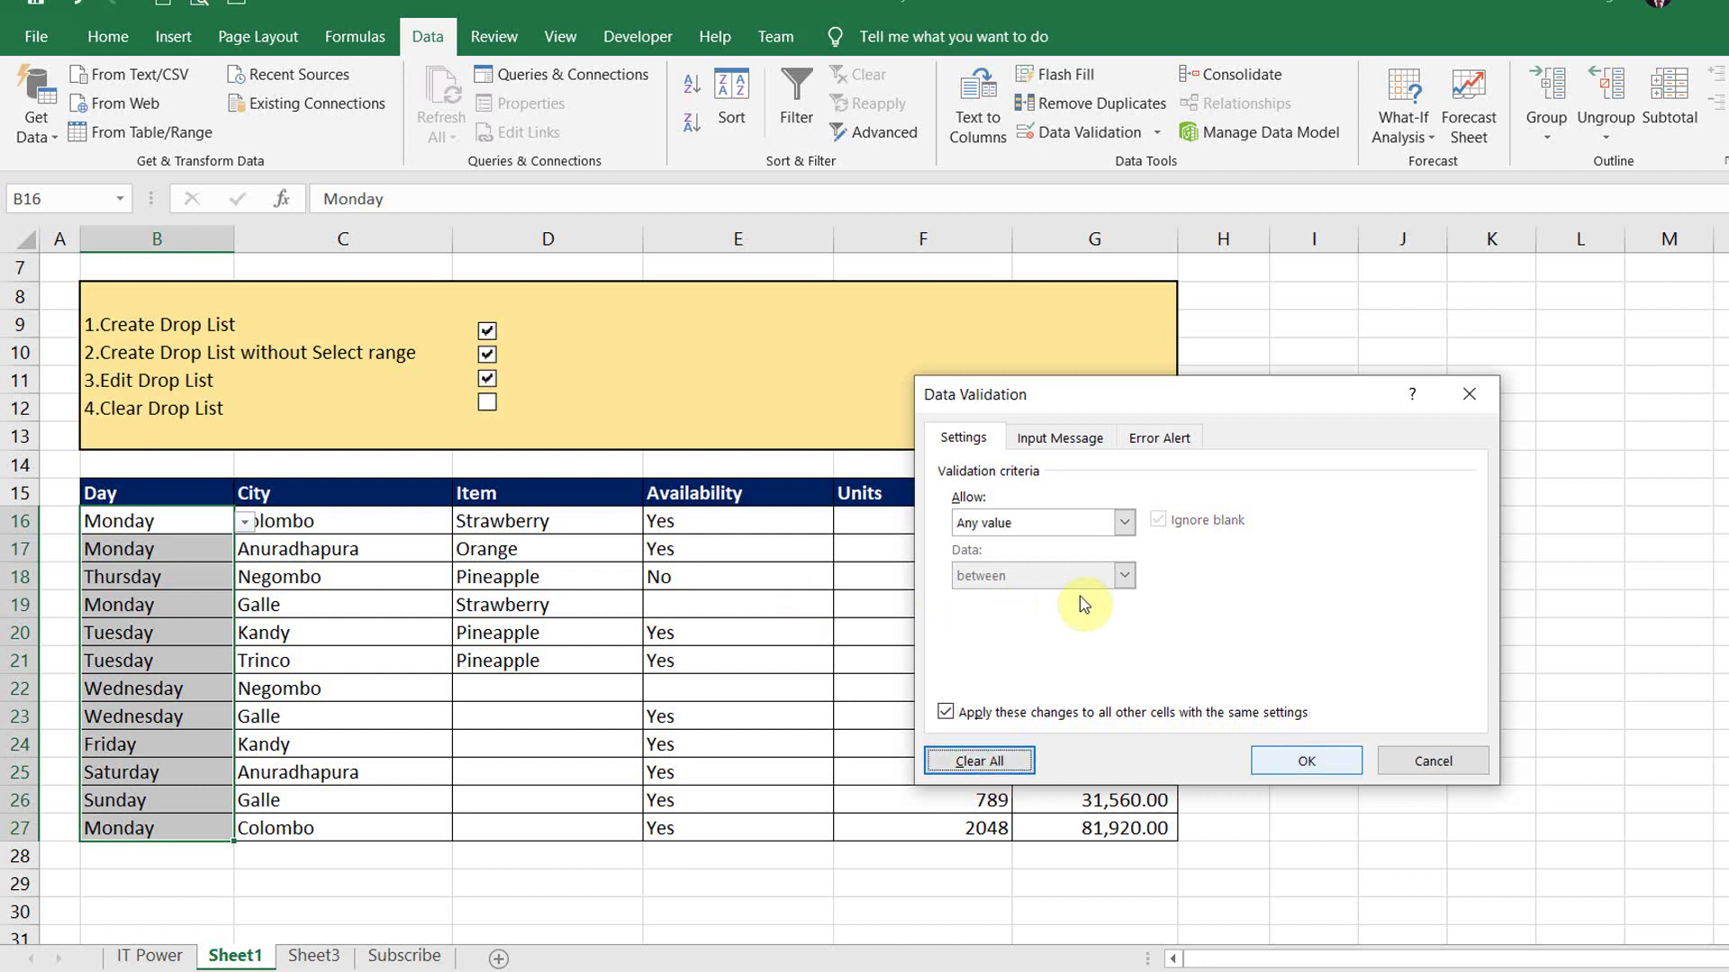
key(Return)
click(554, 525)
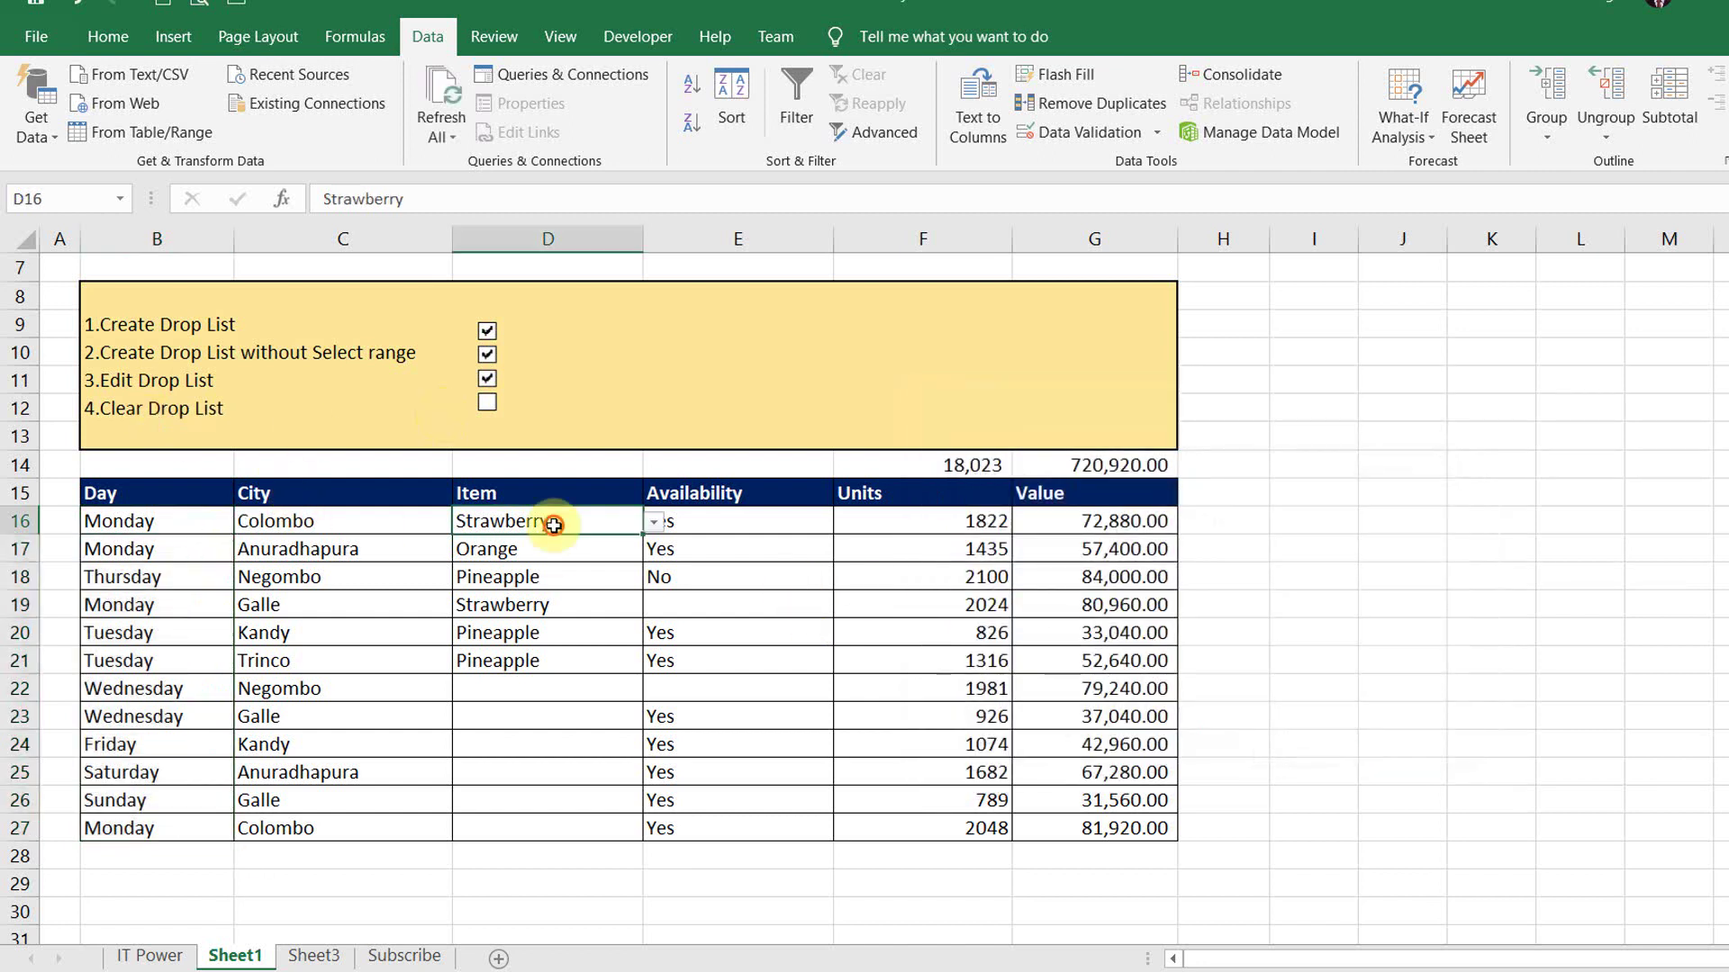
Step: Delete the Day entries in B16:B27
drag(126, 520, 181, 822)
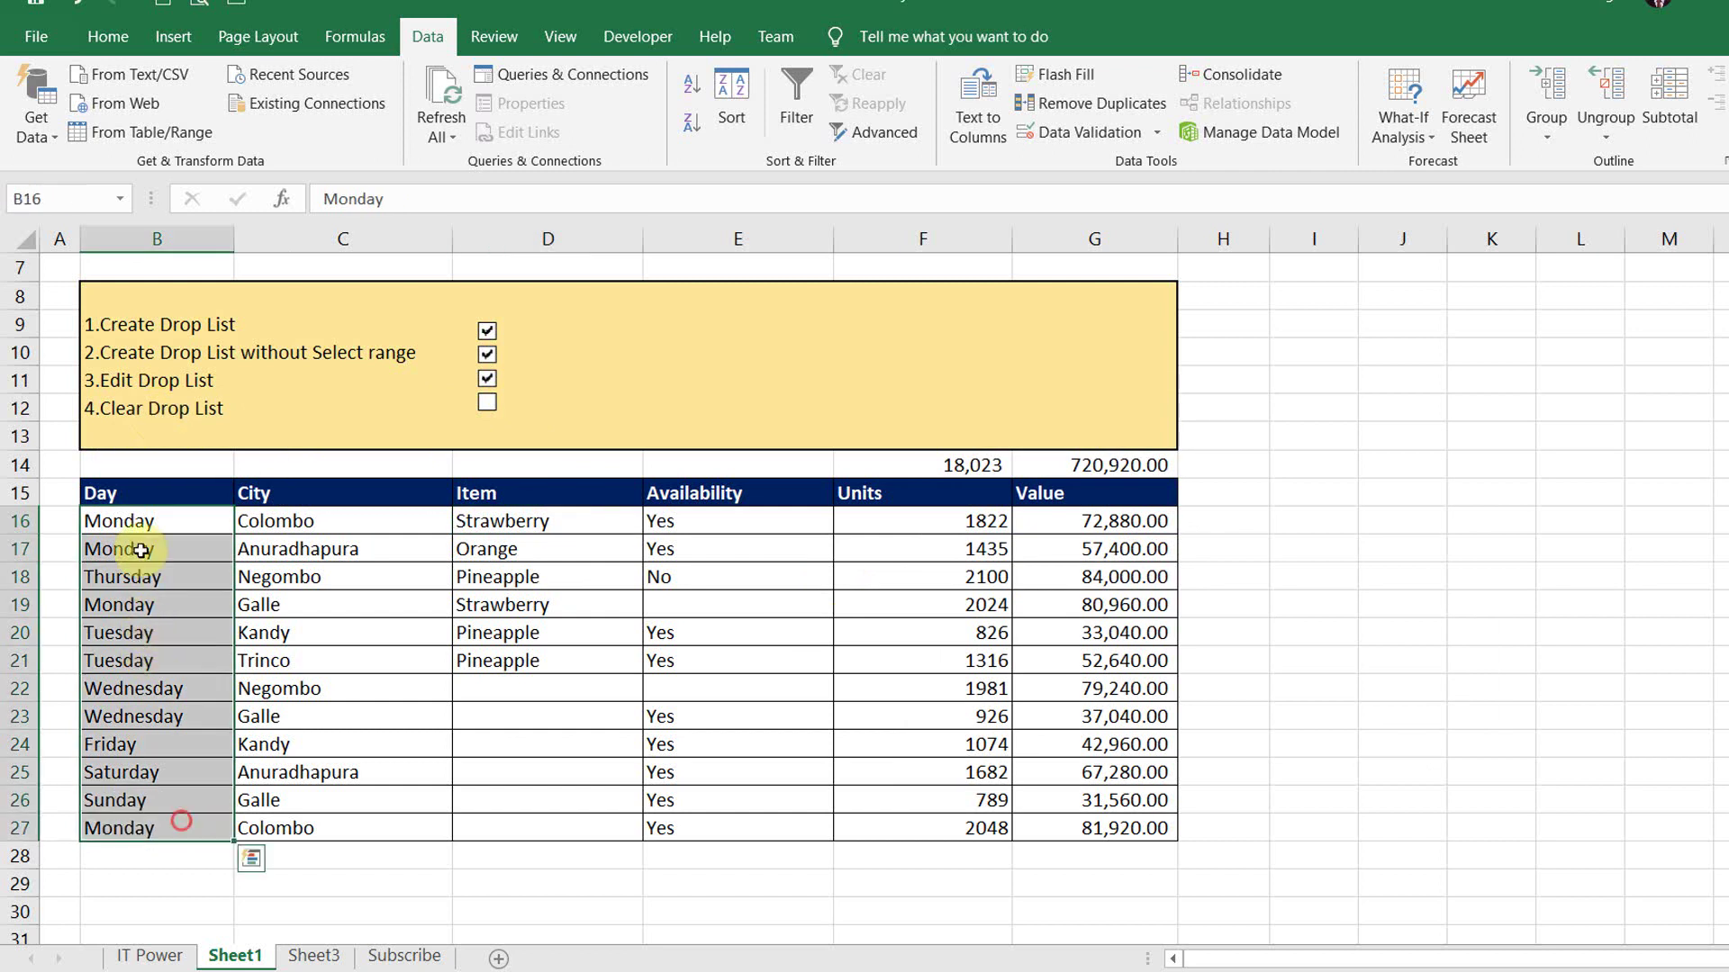
click(175, 696)
click(166, 592)
drag(162, 515, 163, 821)
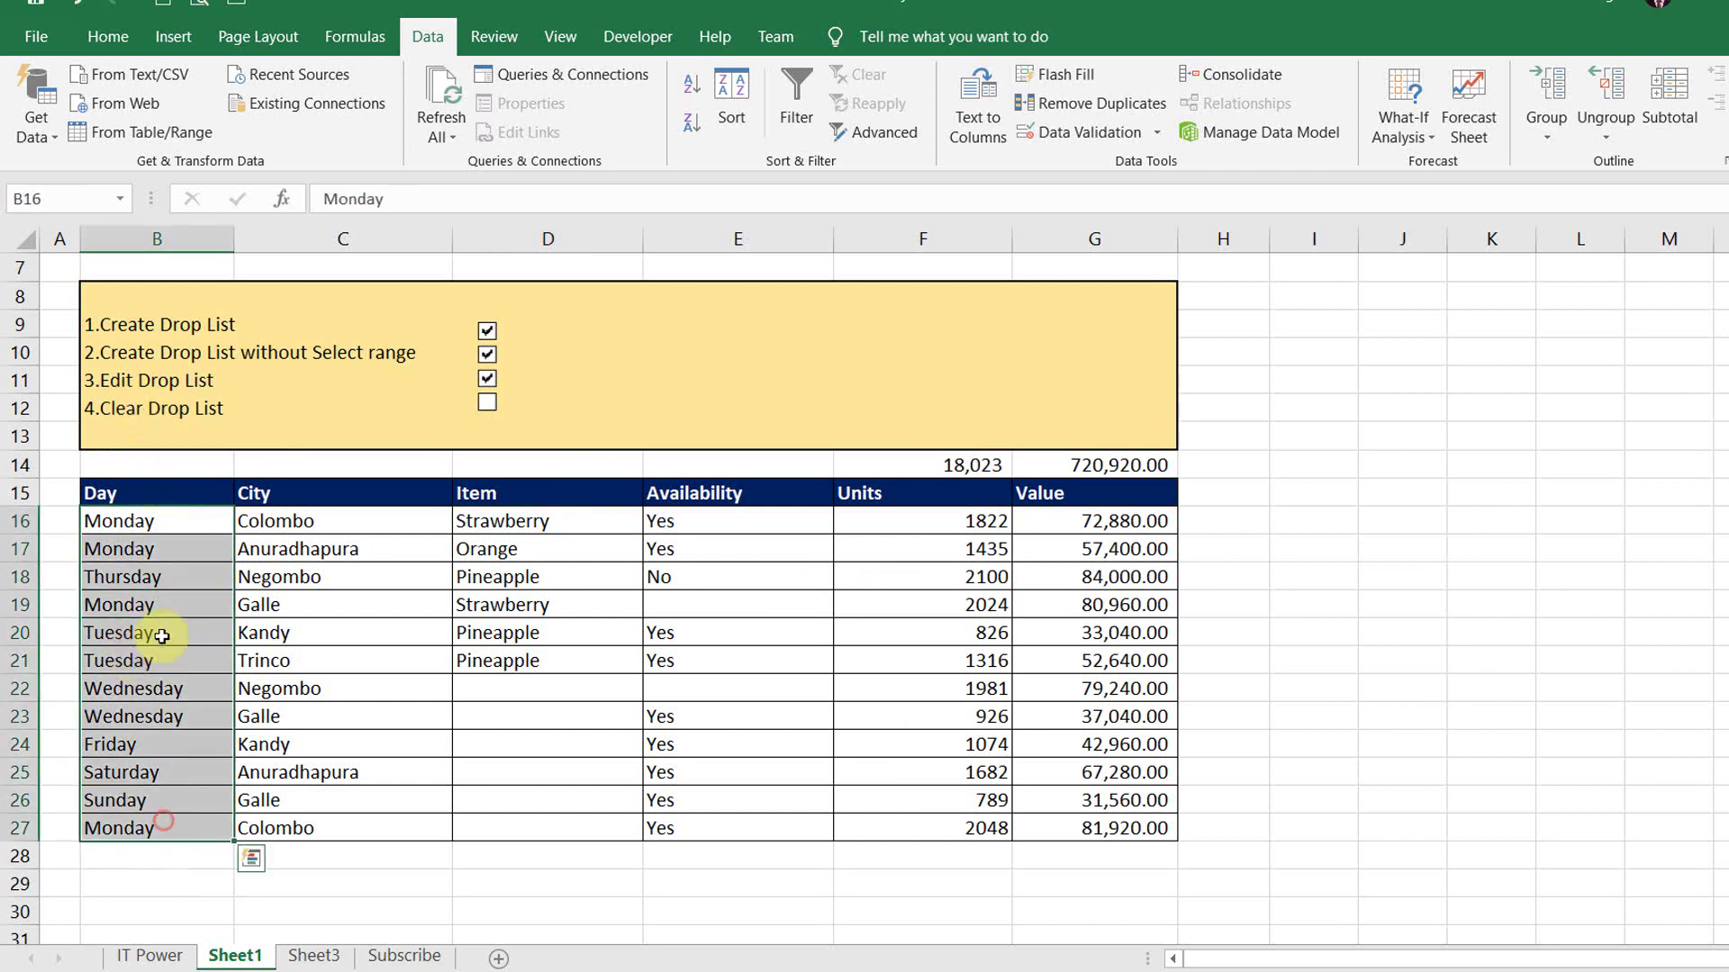
key(Delete)
Step: Enter Jan in Day cell B18
key(Down)
key(Down)
text(cgvzxcb)
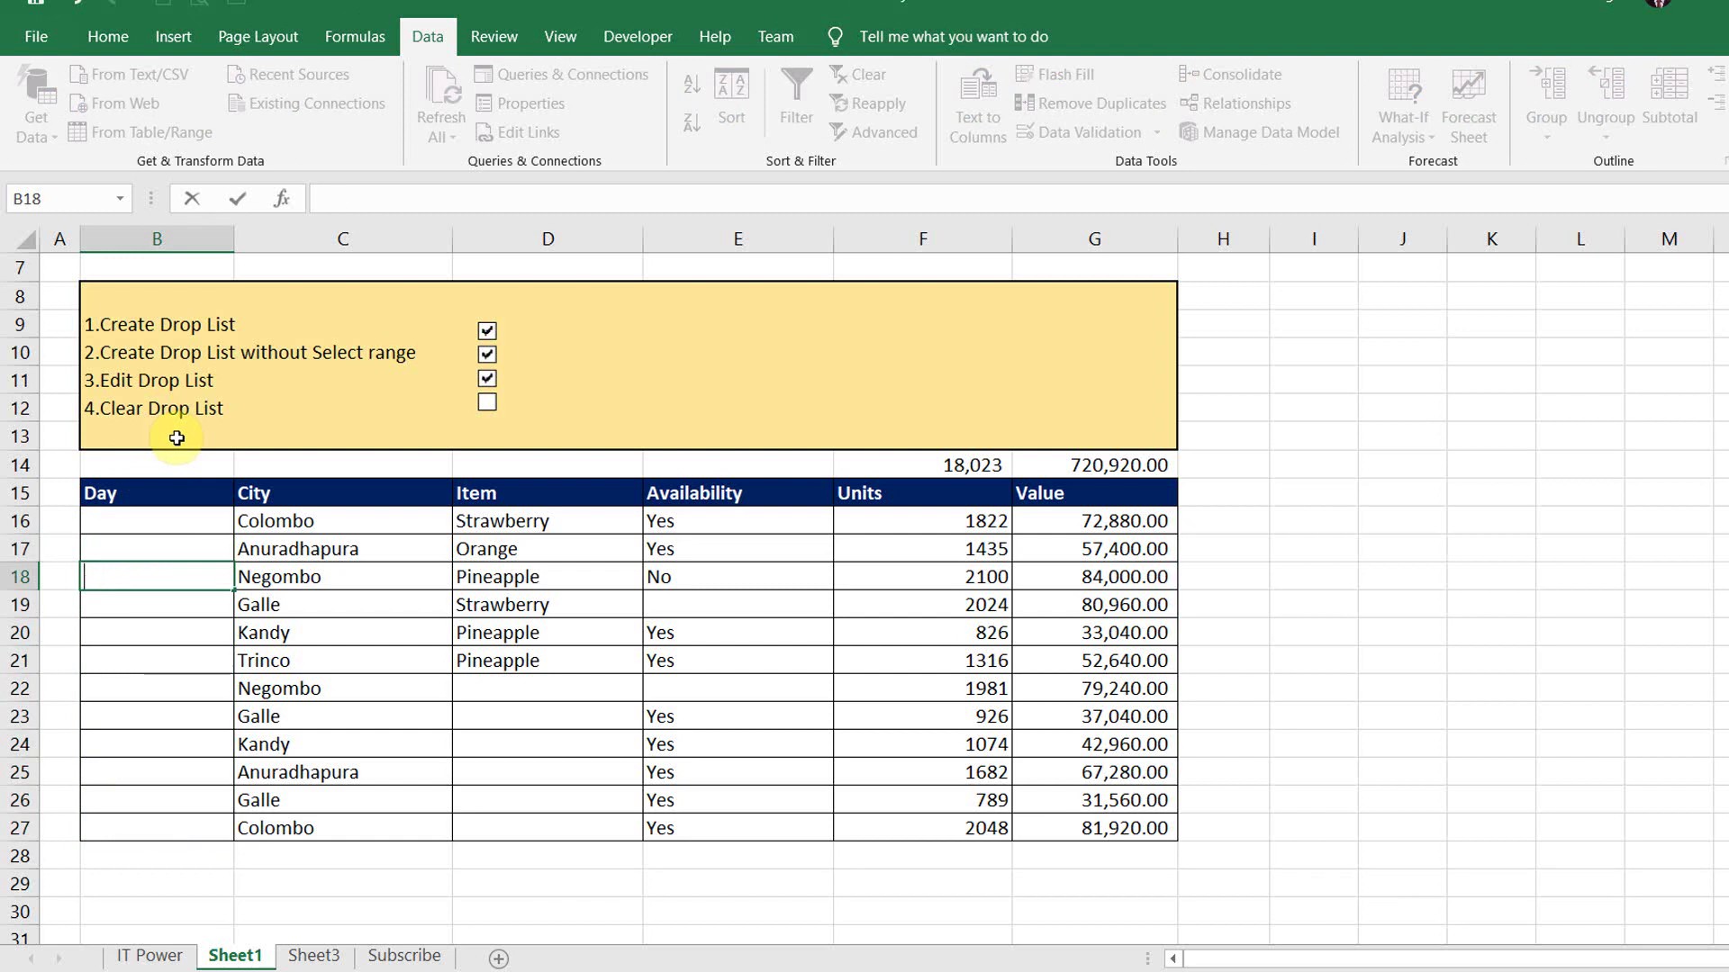
key(Return)
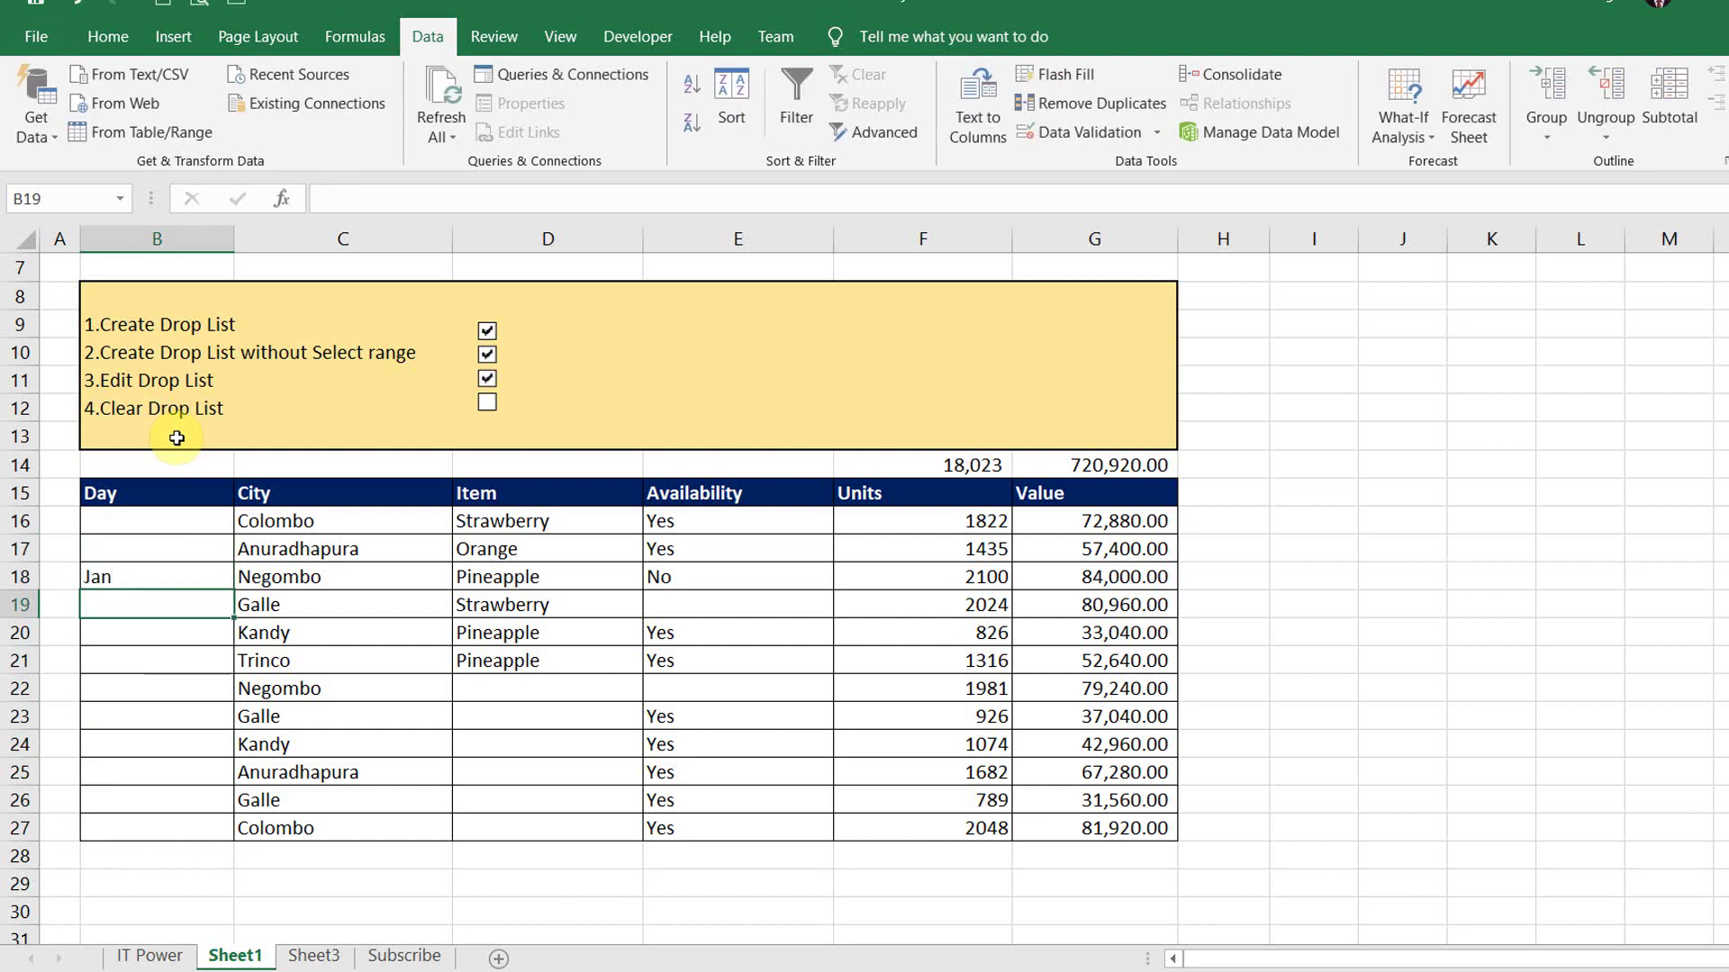
click(564, 550)
click(612, 613)
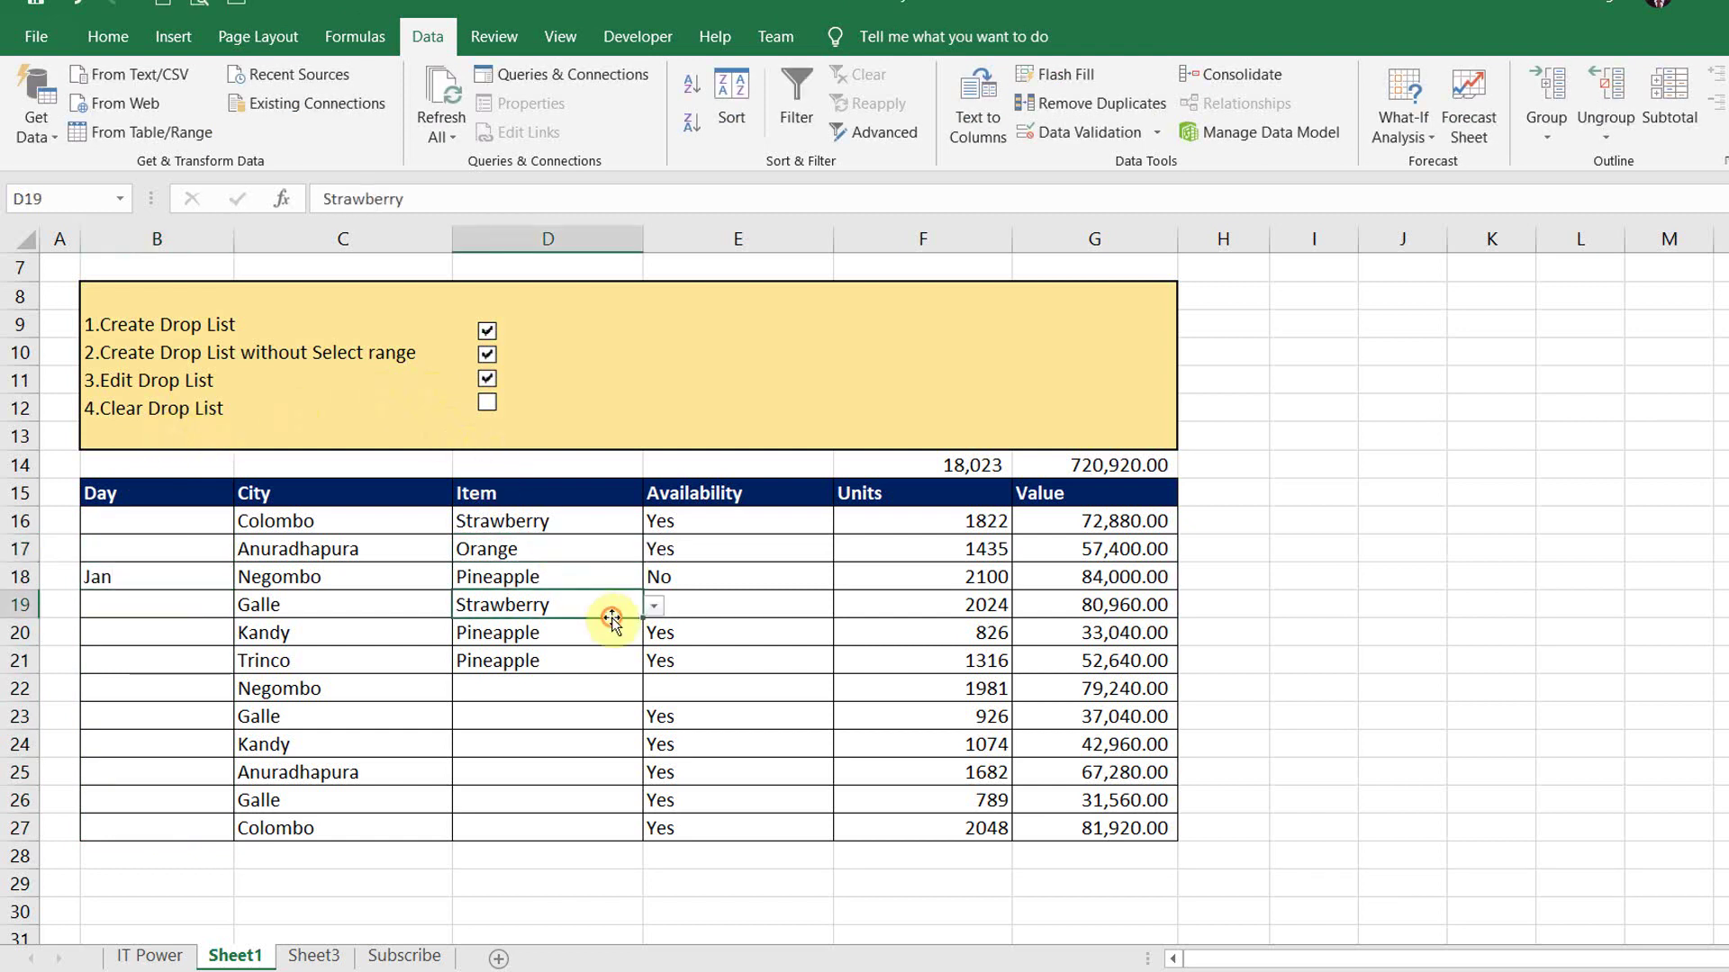
click(580, 556)
click(1156, 132)
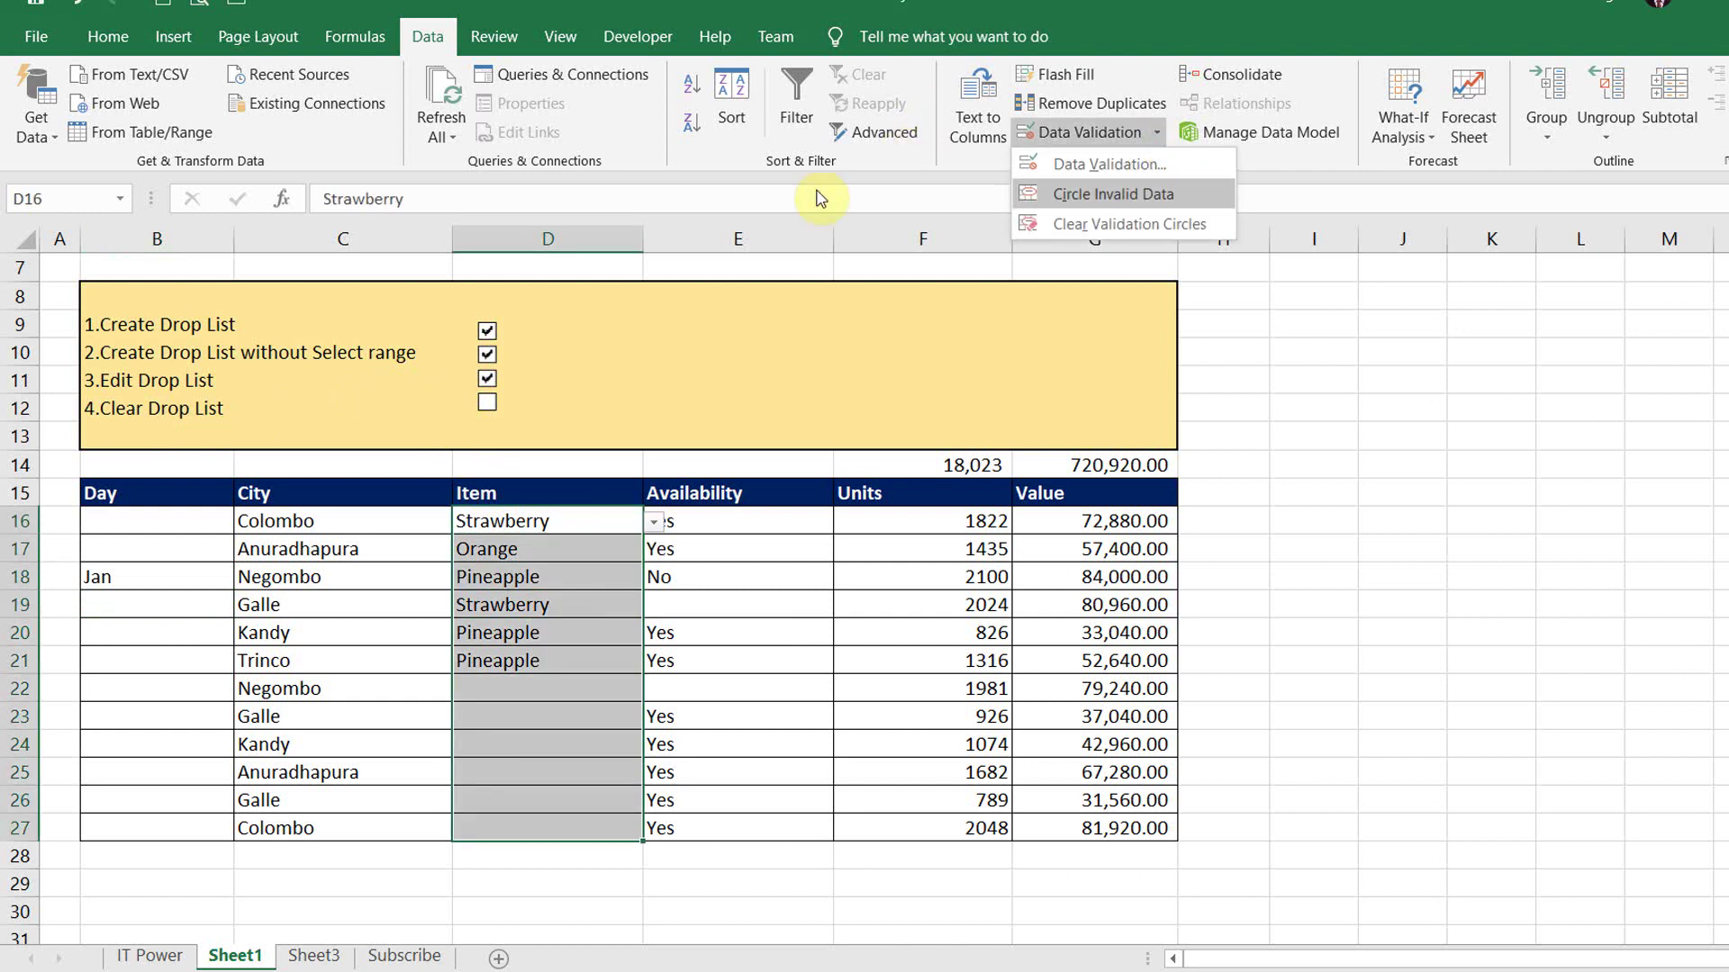
click(656, 606)
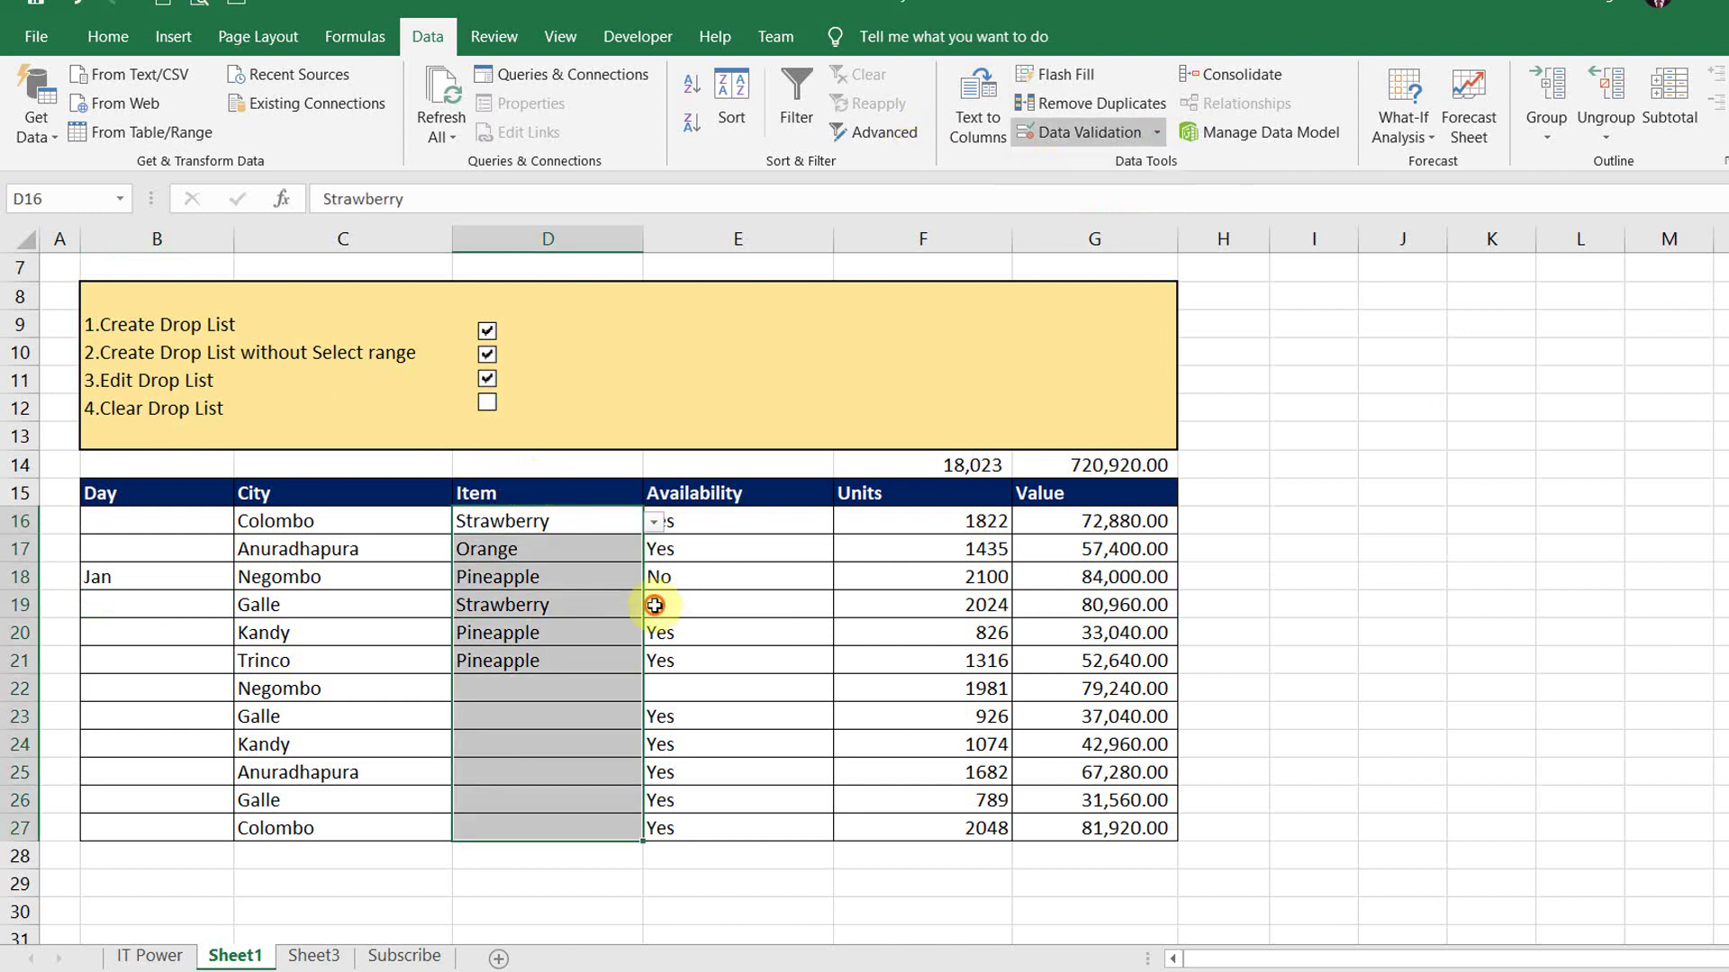
click(338, 552)
click(124, 528)
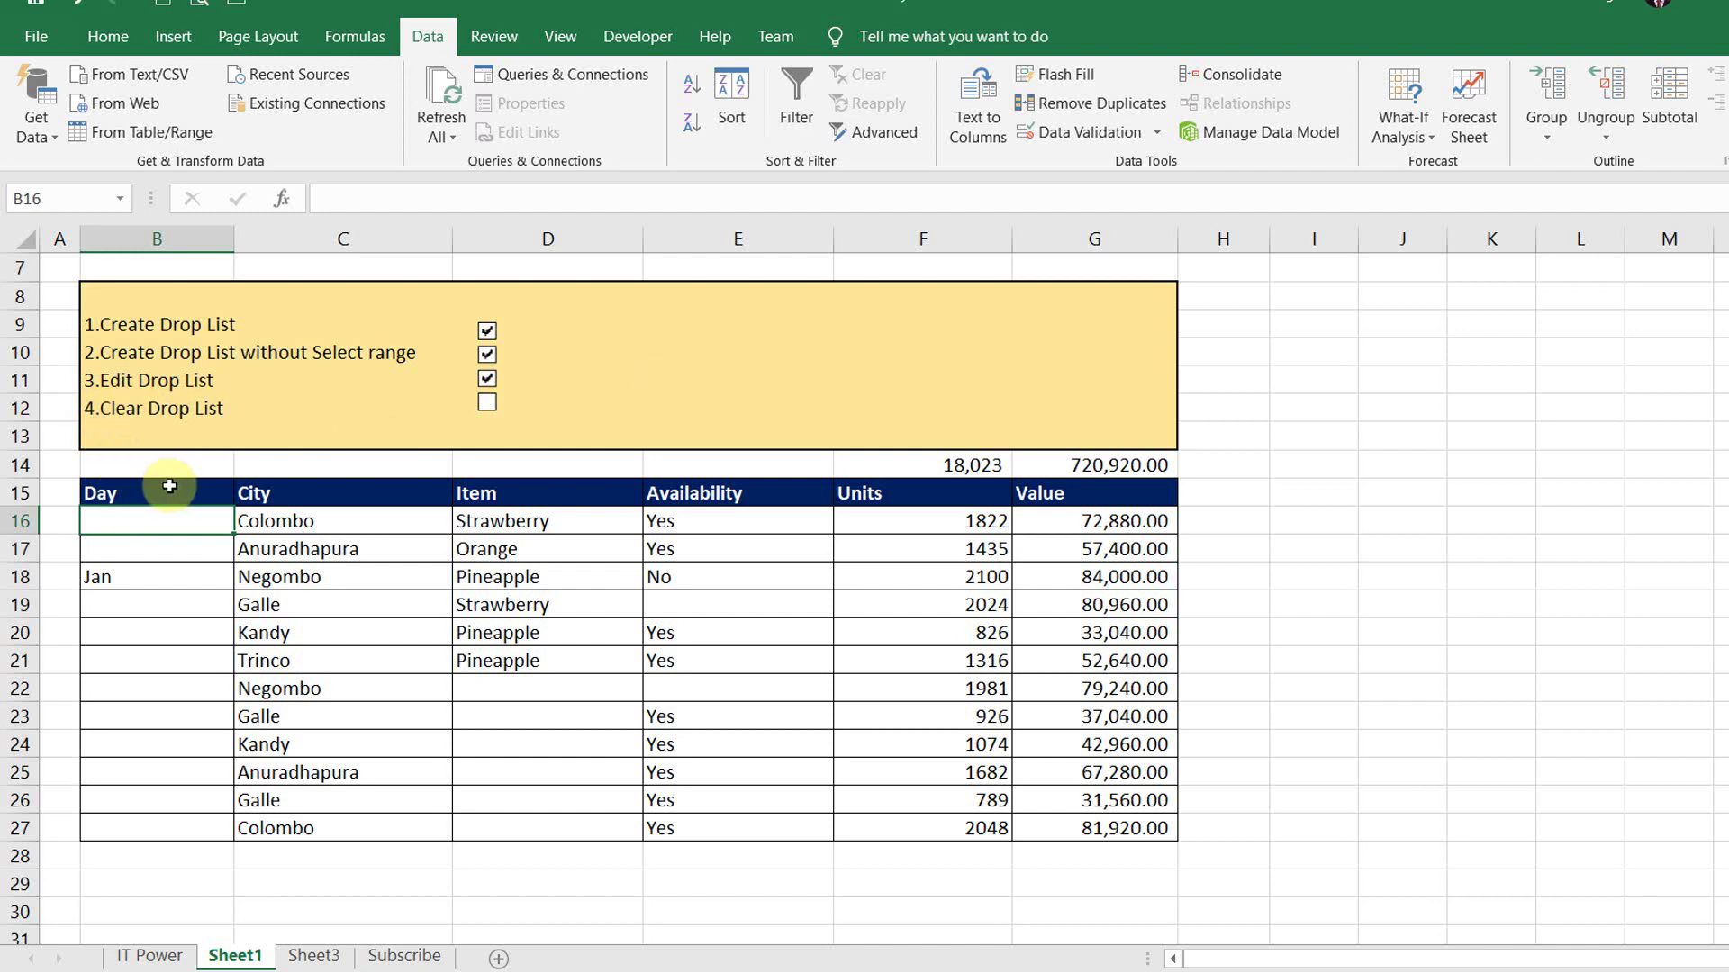
Step: Copy the blank Day cell B19 and paste it back onto itself
click(212, 612)
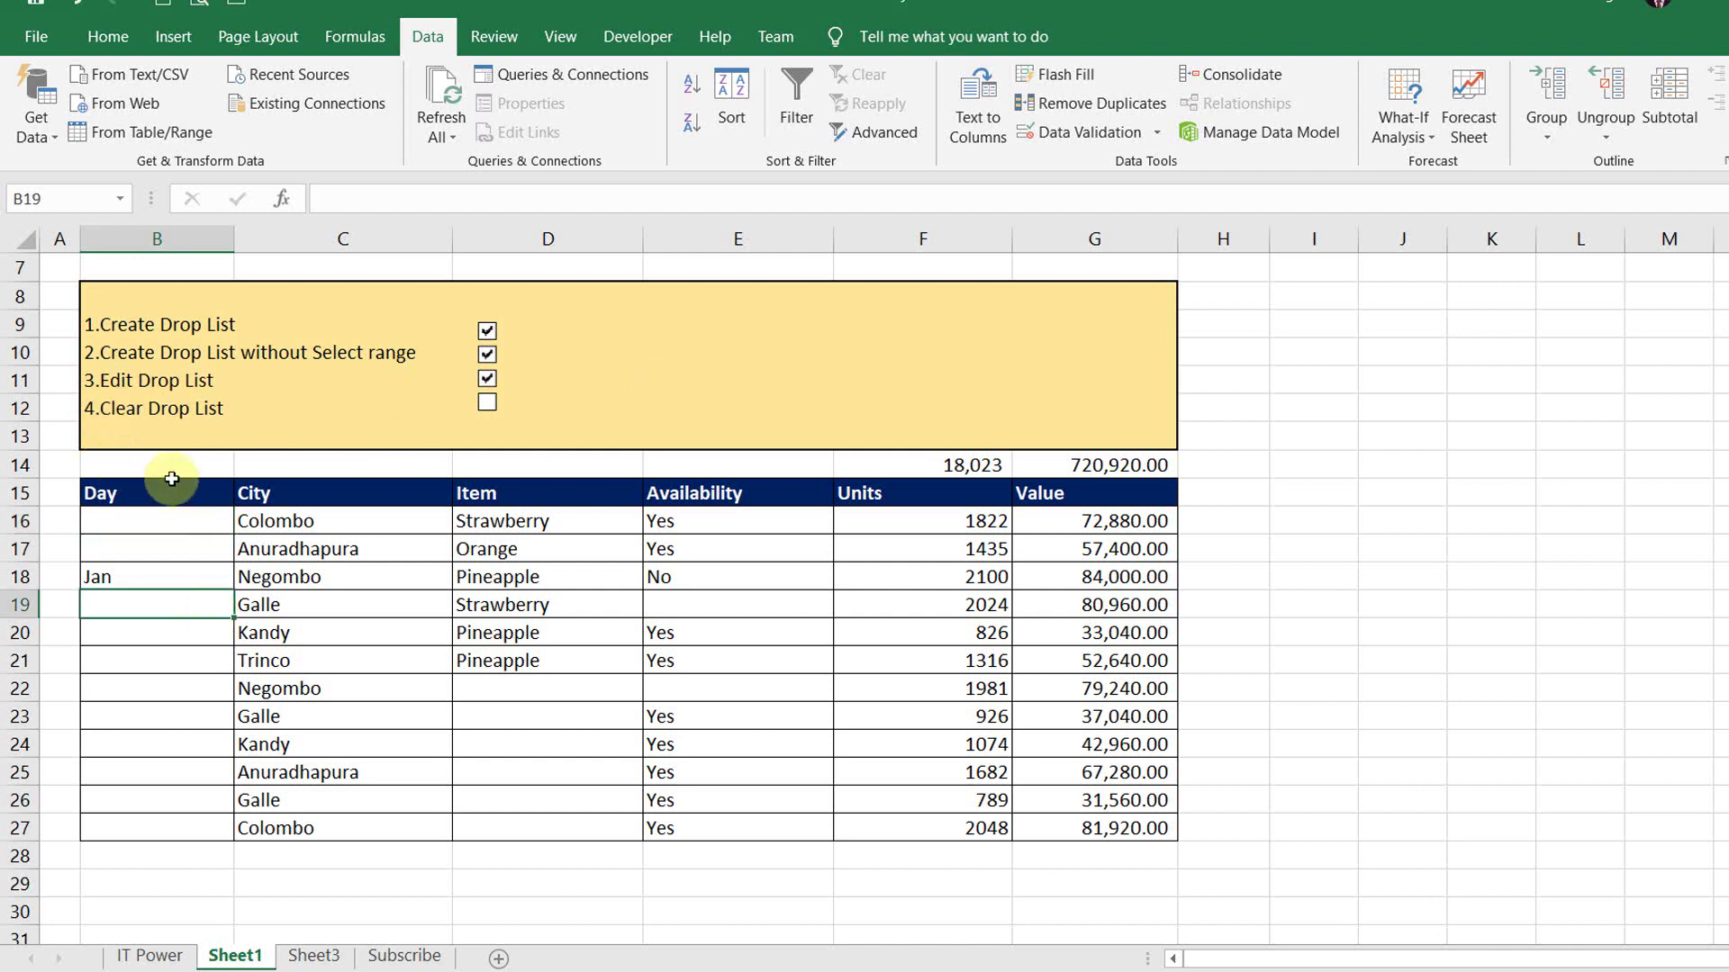
key(ctrl+c)
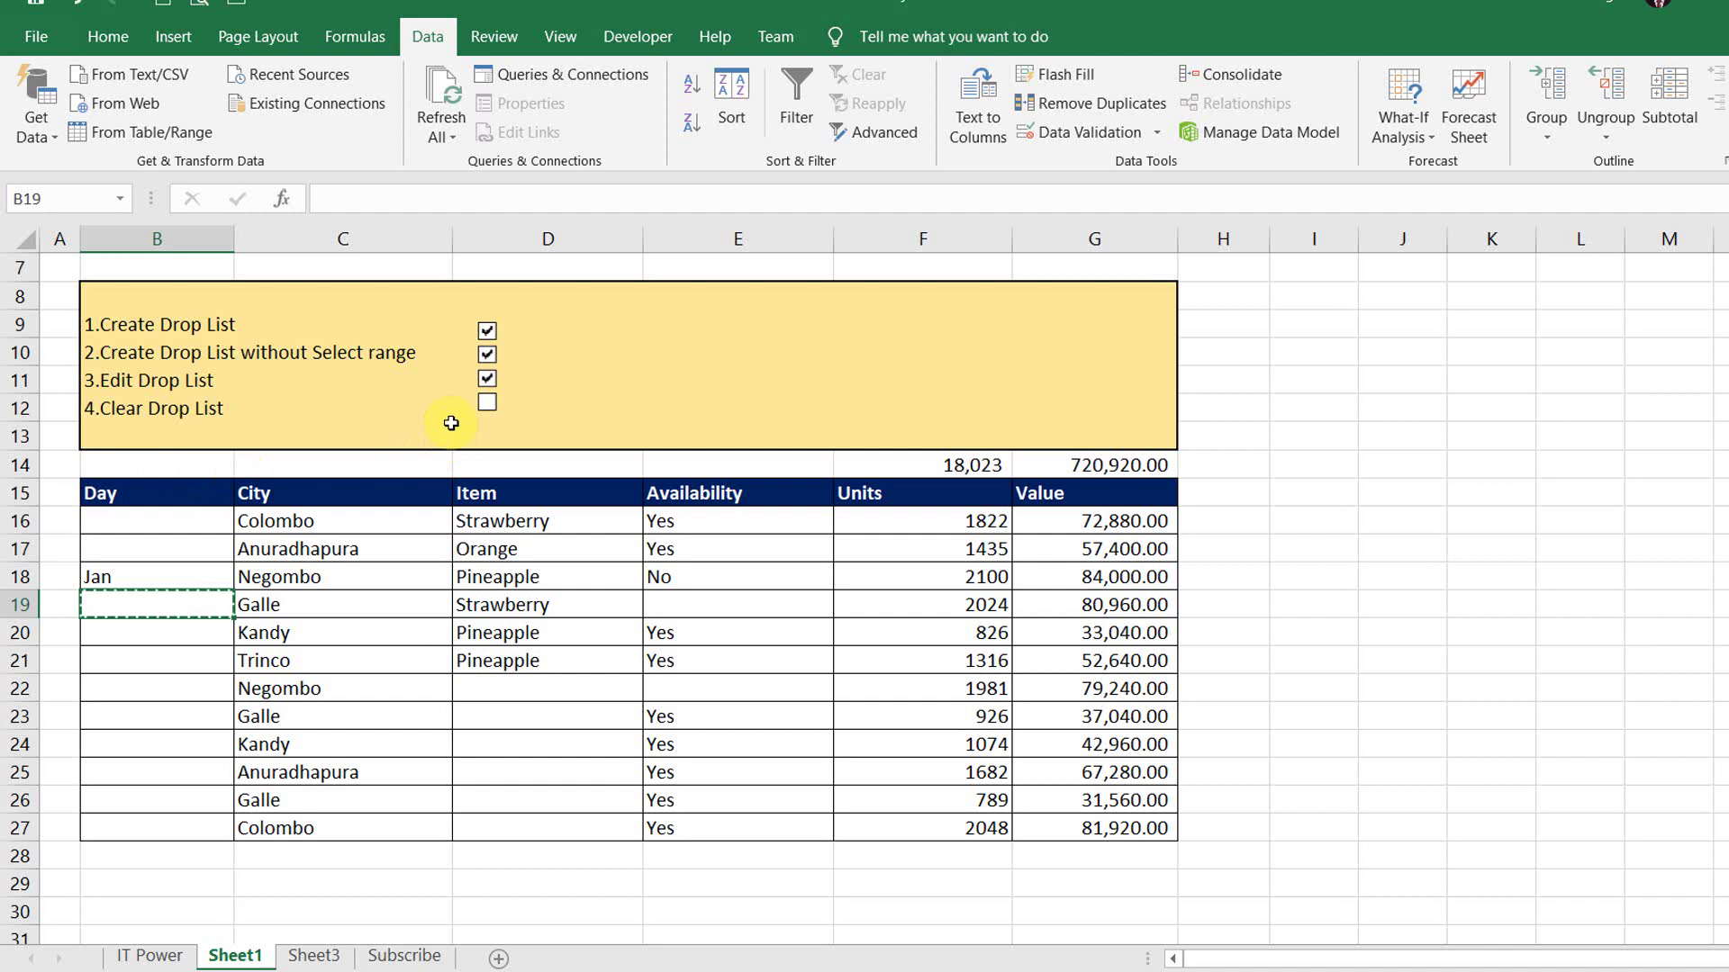
right_click(189, 603)
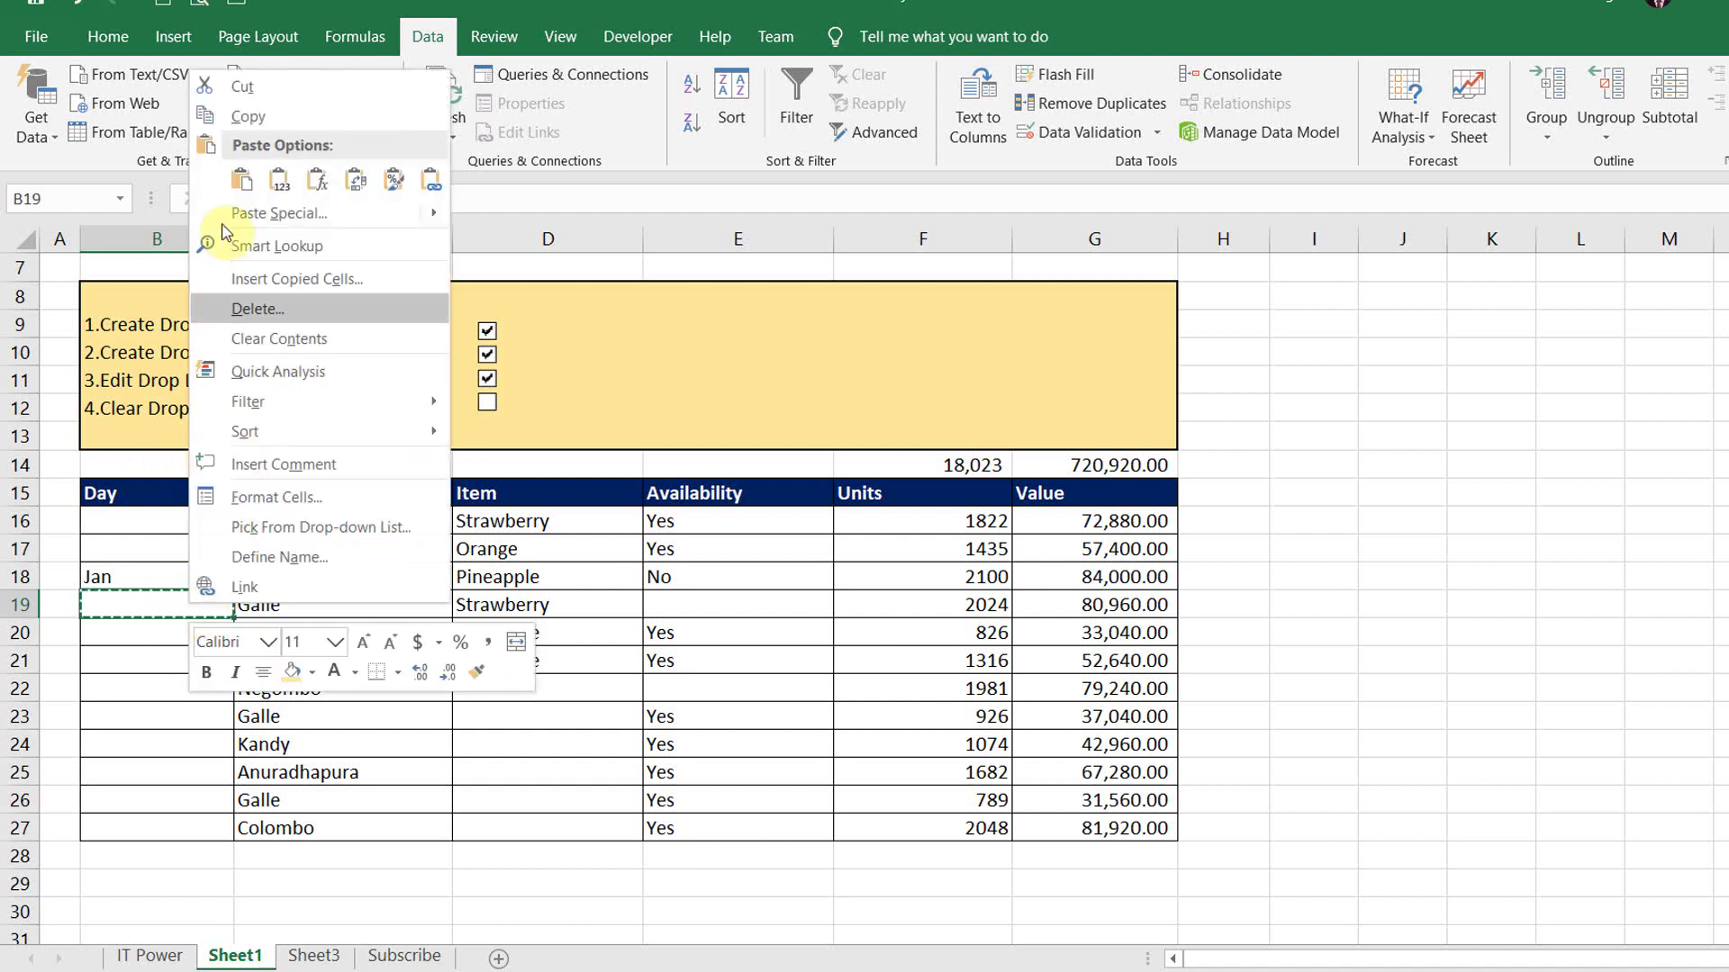
click(275, 189)
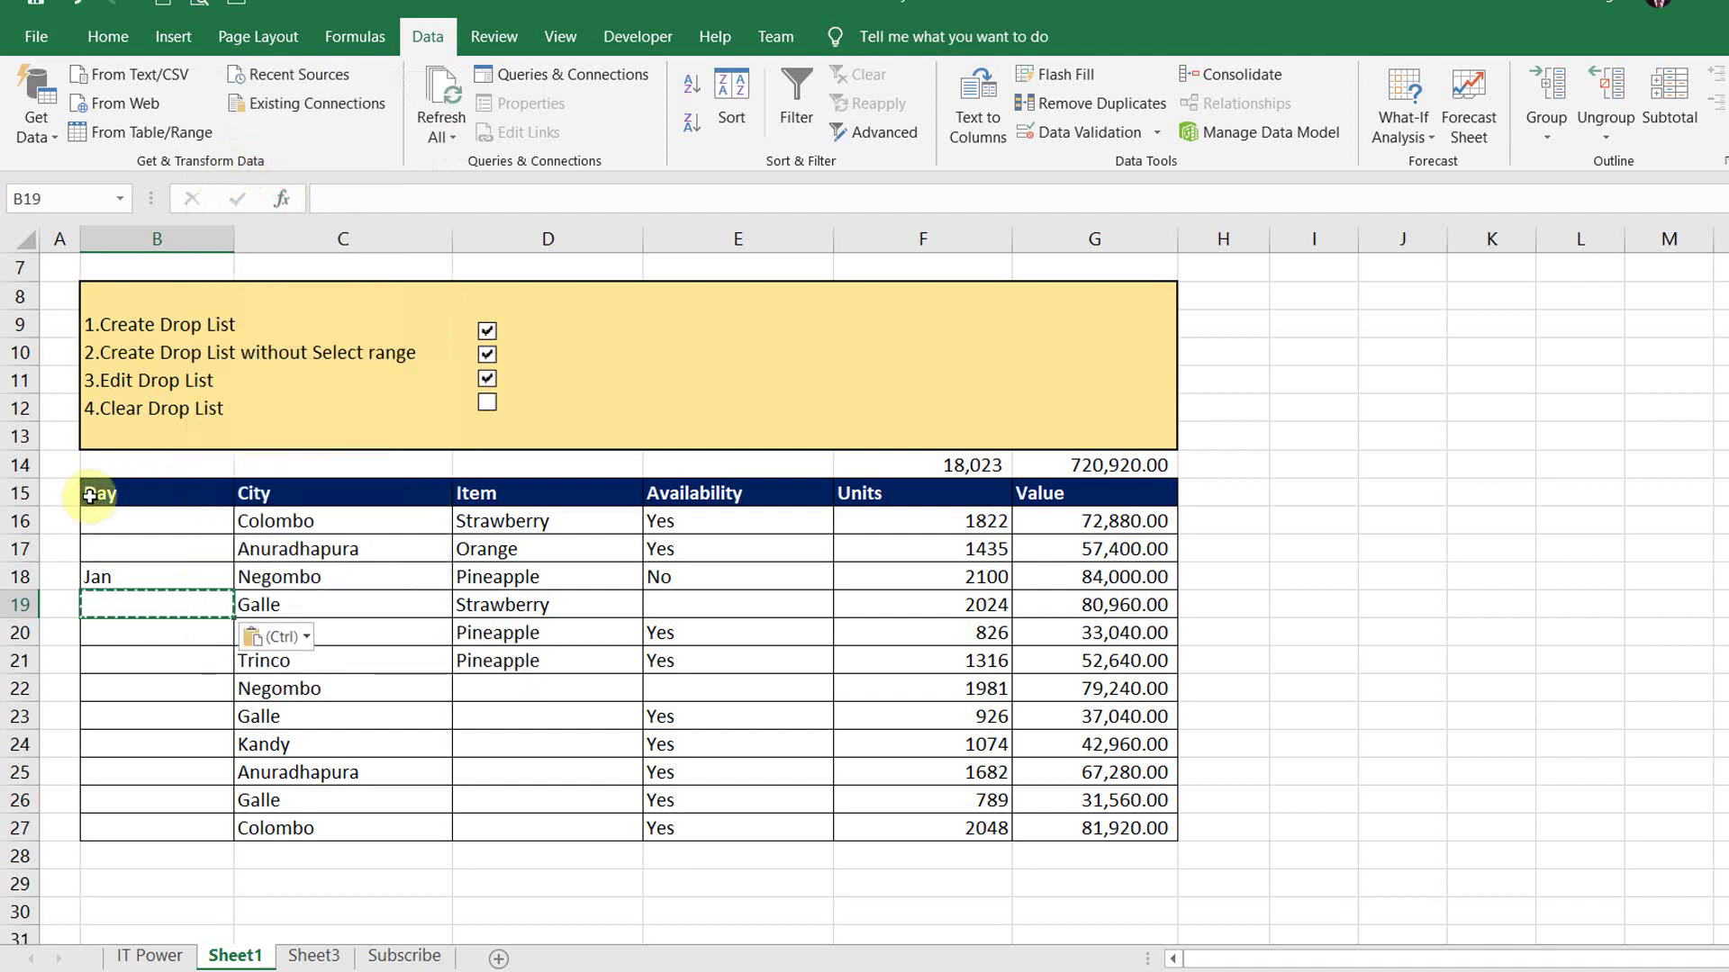
Step: Copy the blank Day cell B22 and paste it over Item cells D16:D27 to remove their entries and drop-down lists
click(113, 682)
right_click(112, 682)
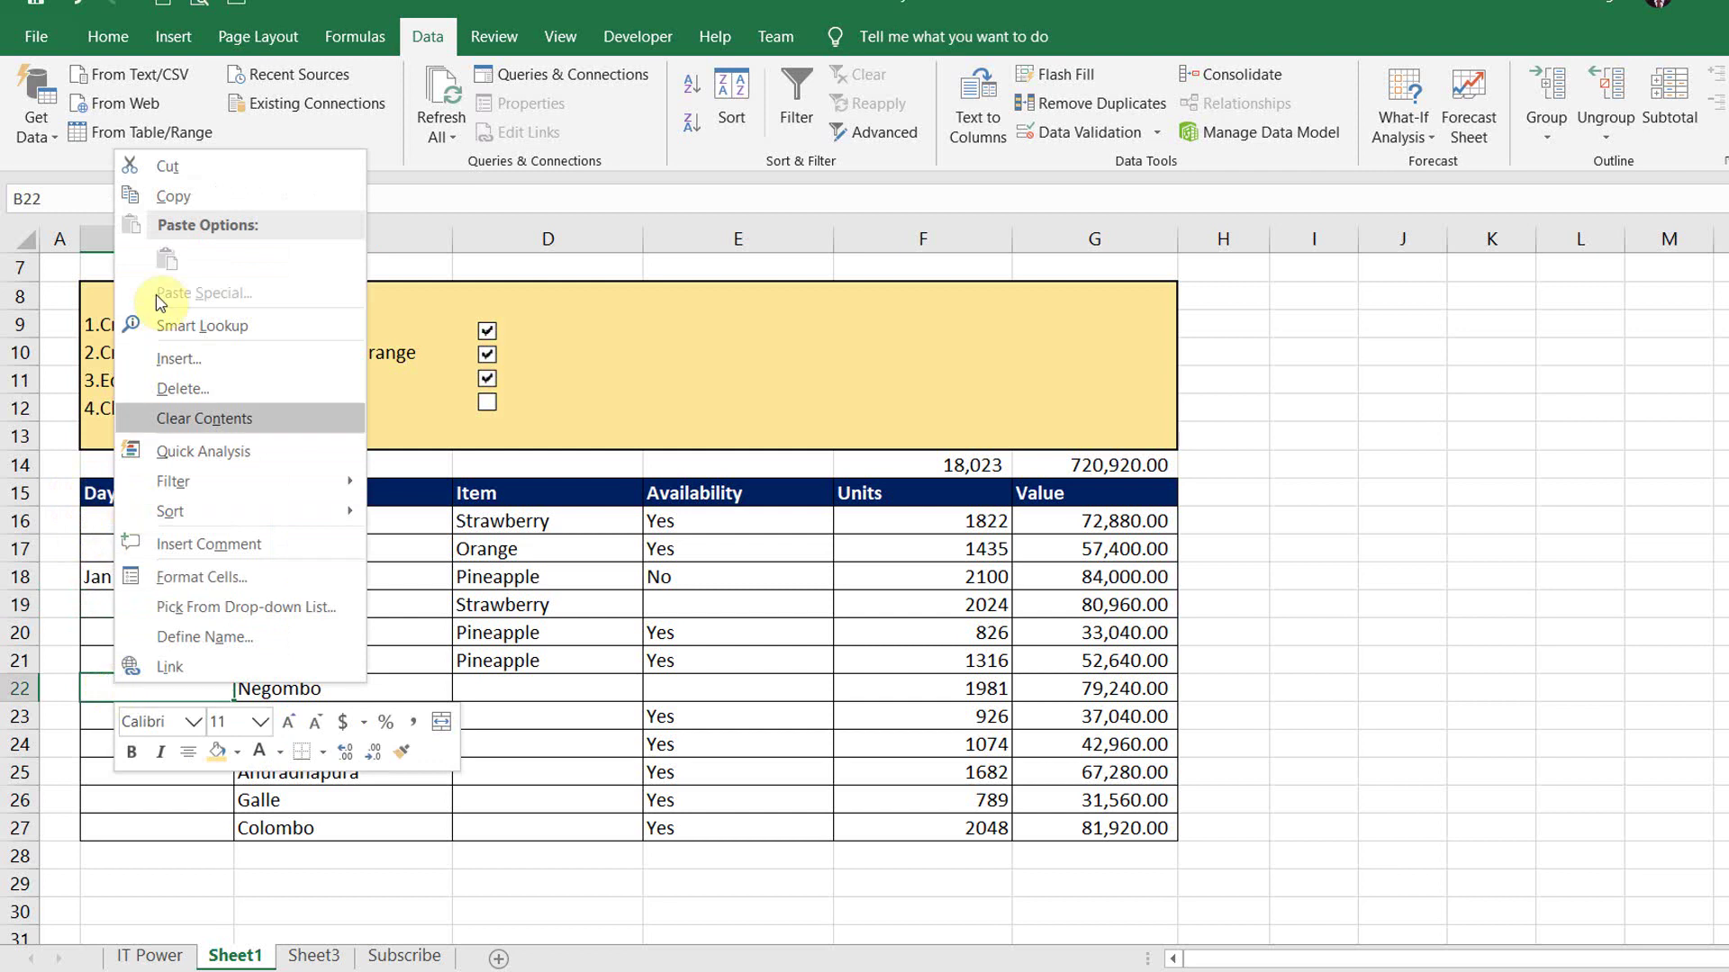
click(155, 189)
drag(477, 520, 505, 822)
right_click(504, 822)
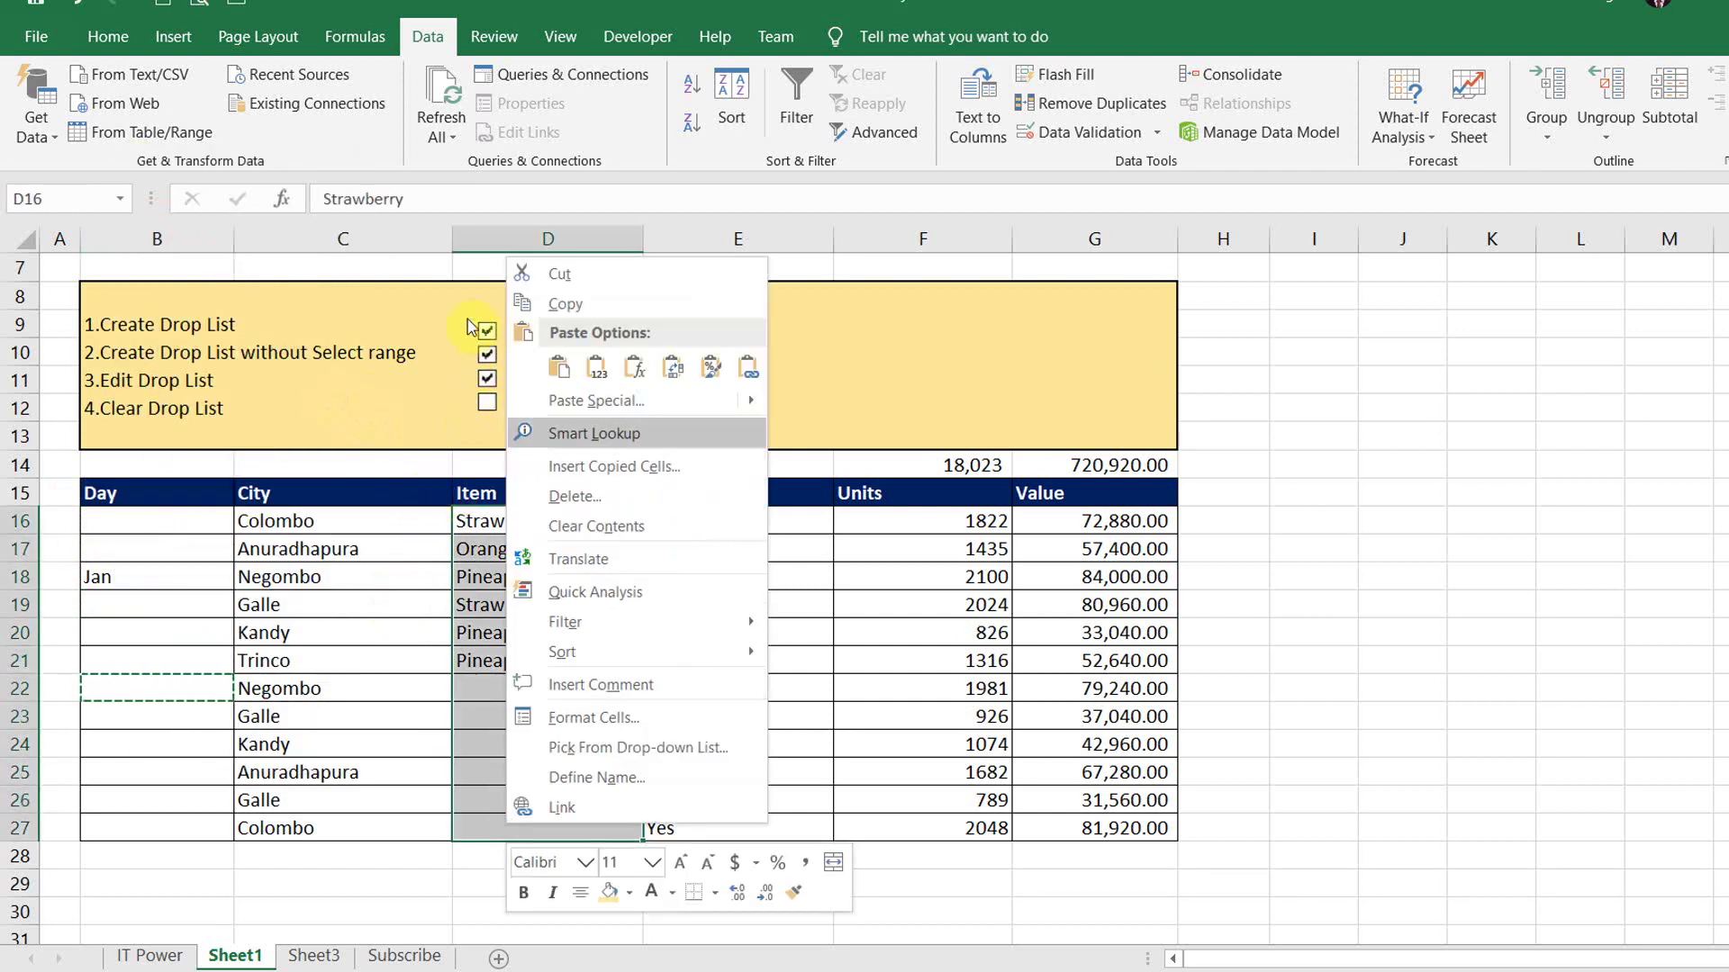
click(558, 366)
click(567, 548)
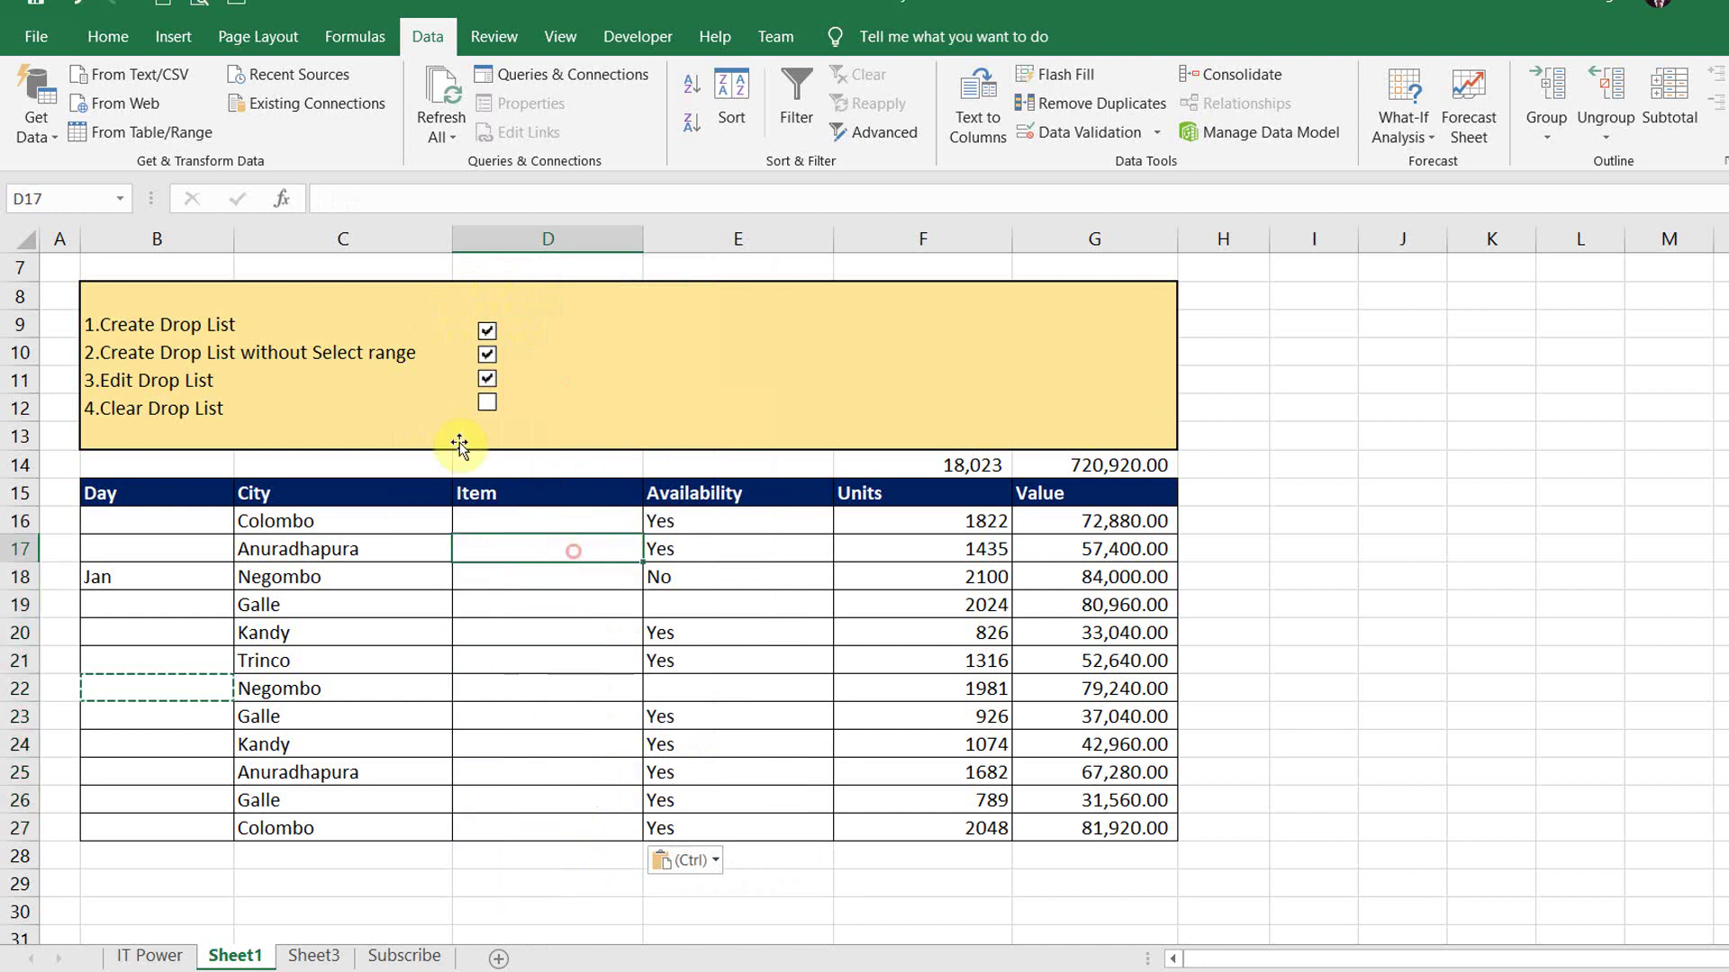
click(576, 598)
click(588, 750)
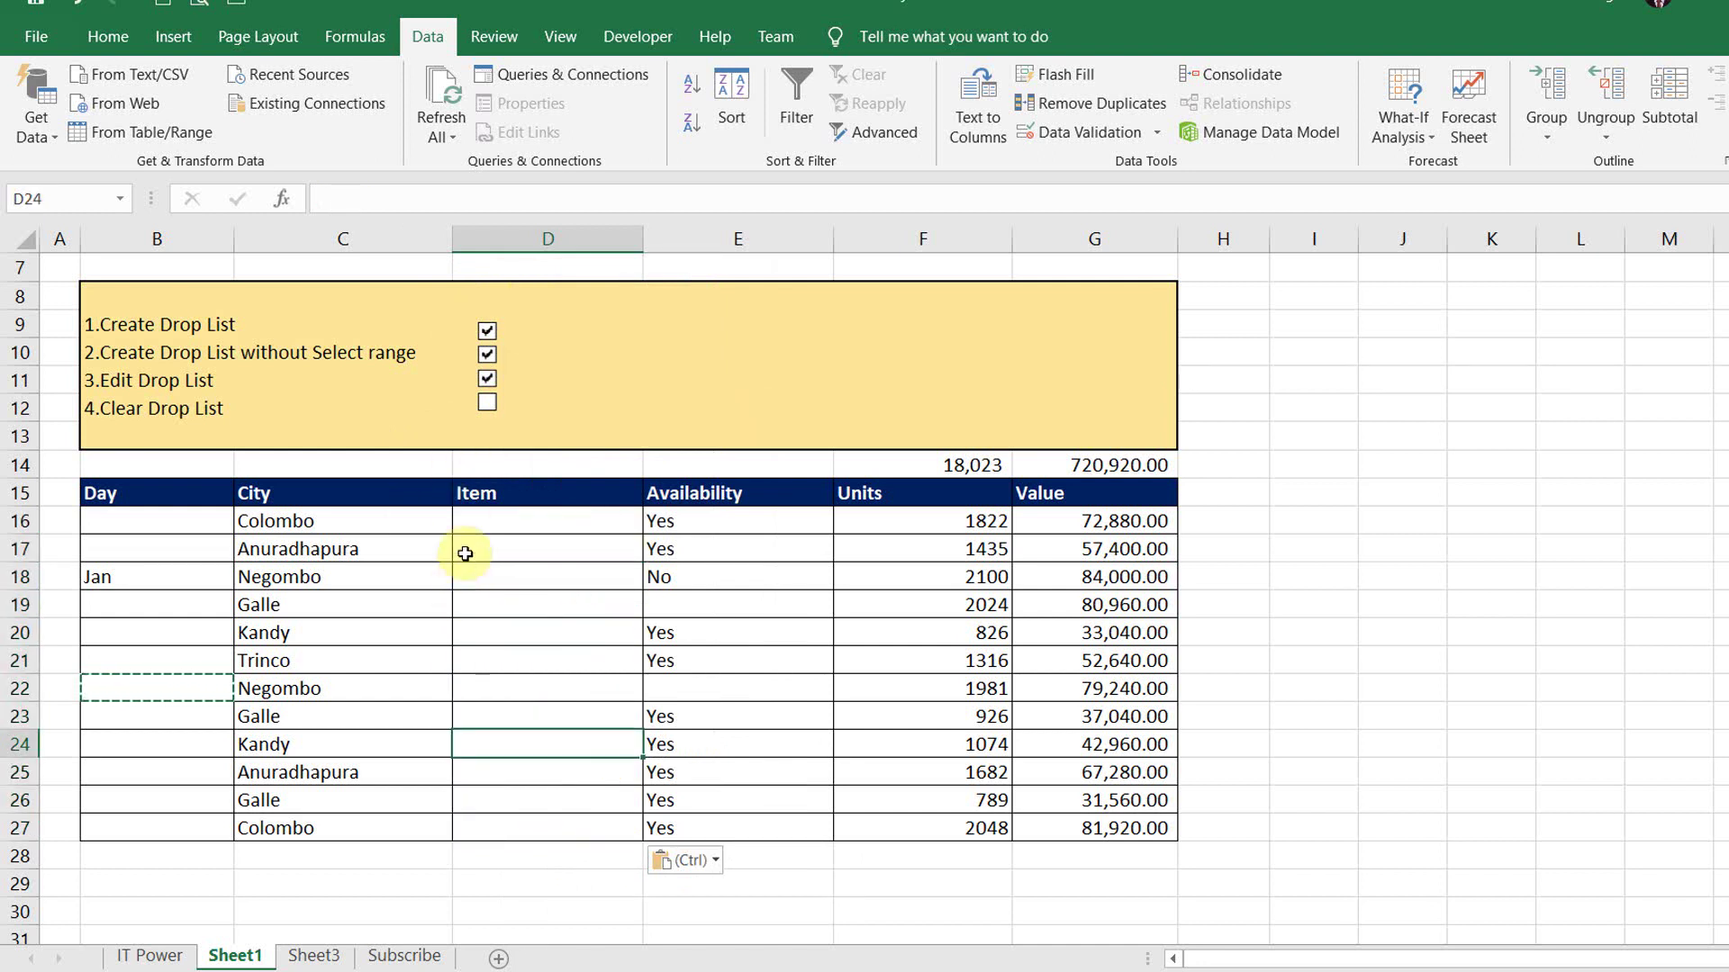
click(579, 694)
key(Escape)
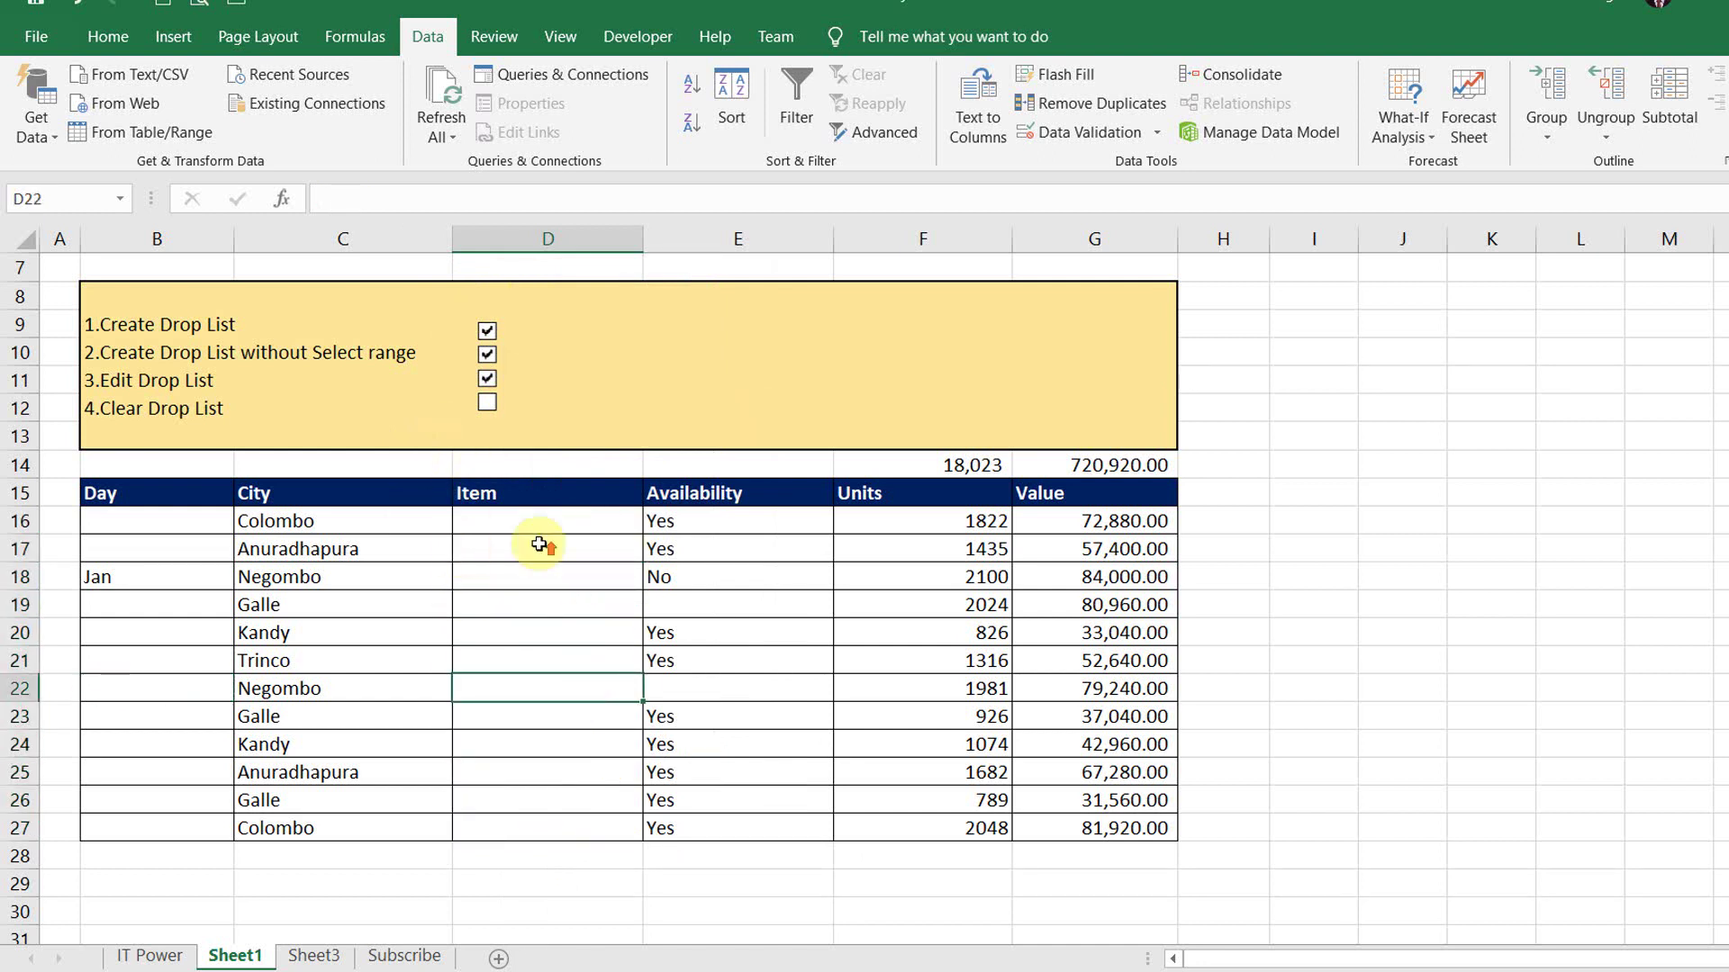
Step: Tick the Clear Drop List checkbox in the checklist and select Item cell D17
scroll(540, 545, up, 2)
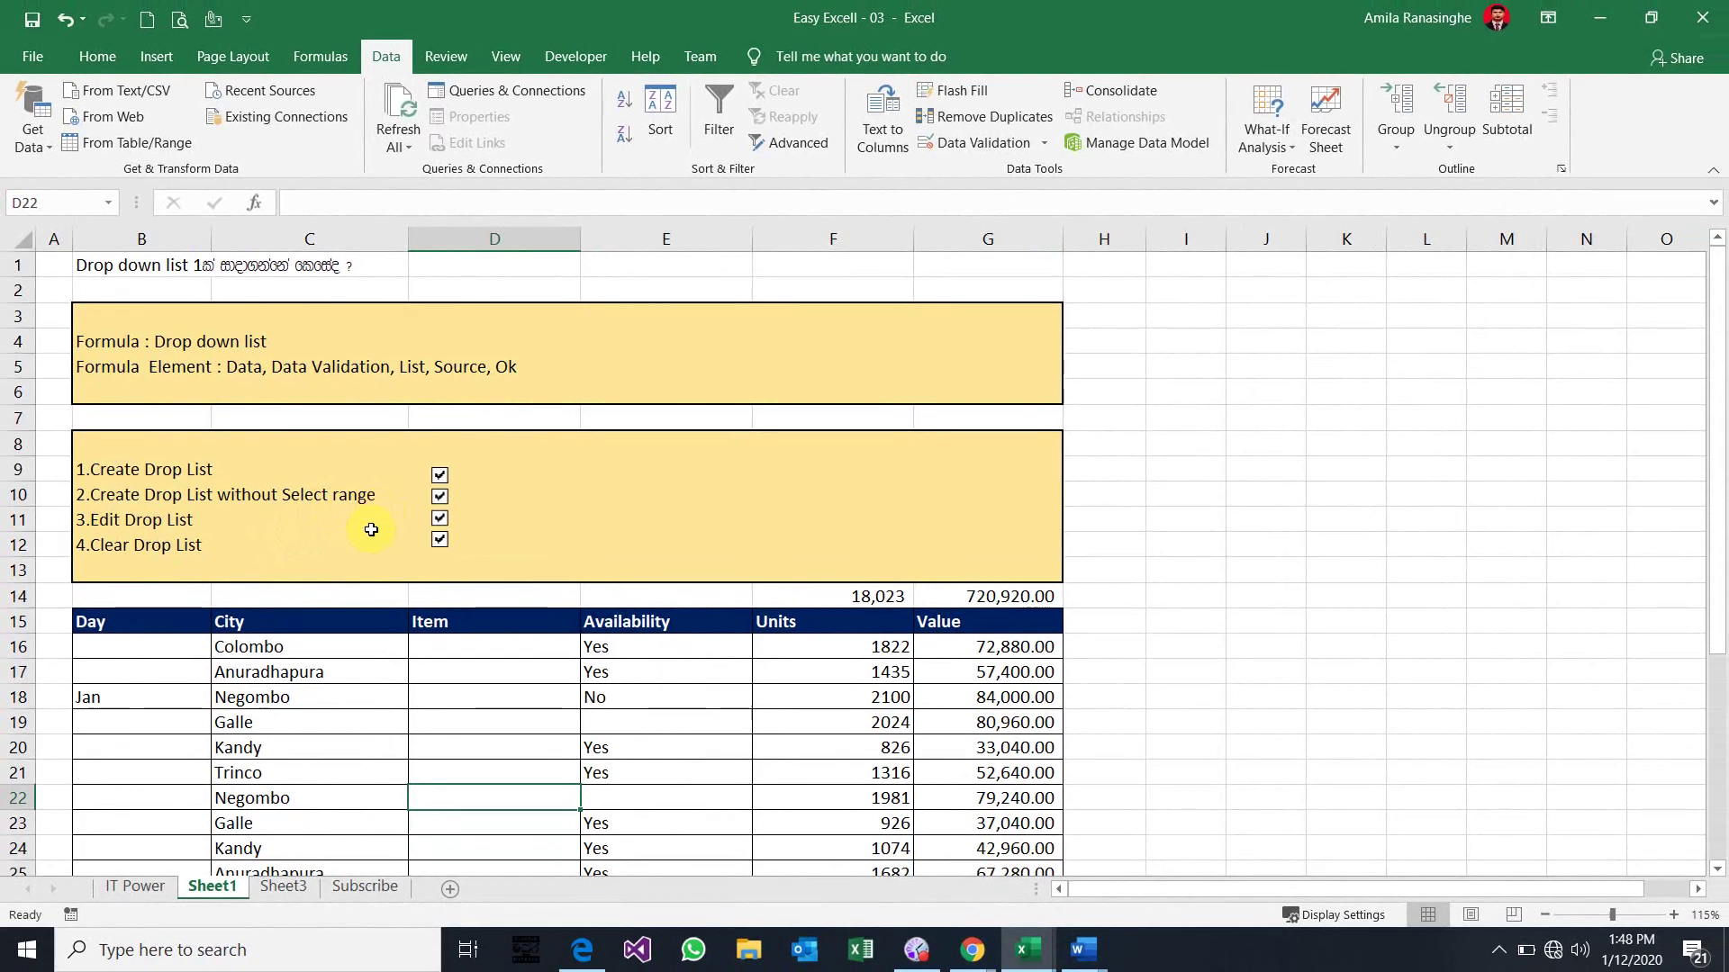
click(464, 662)
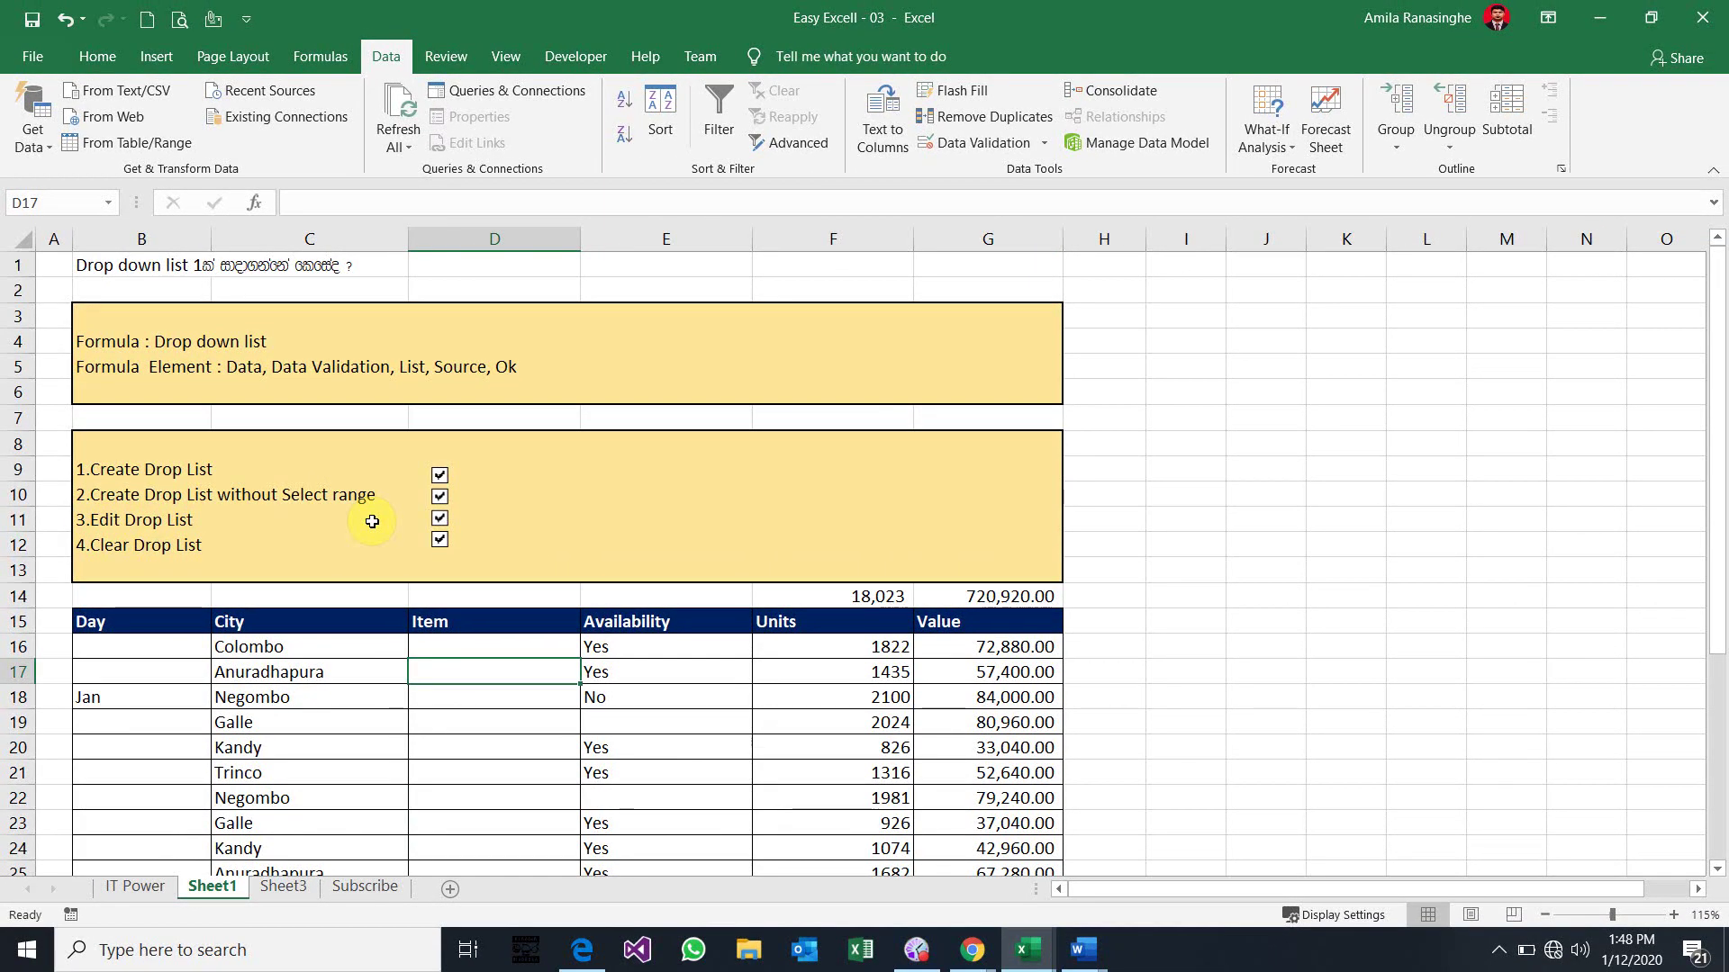